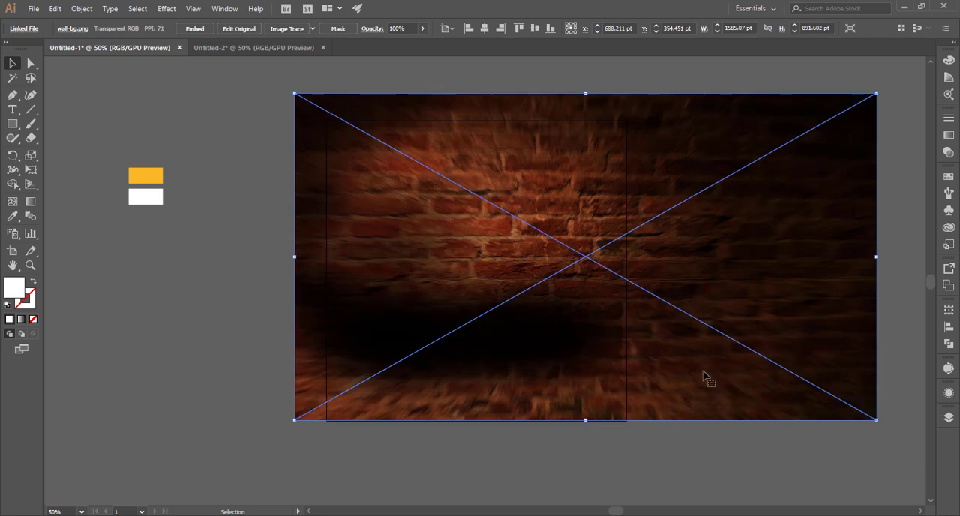
Align the brick wall image with the artboard's top-left corner and scale it to about 1777 pt wide.
drag(703, 370, 710, 372)
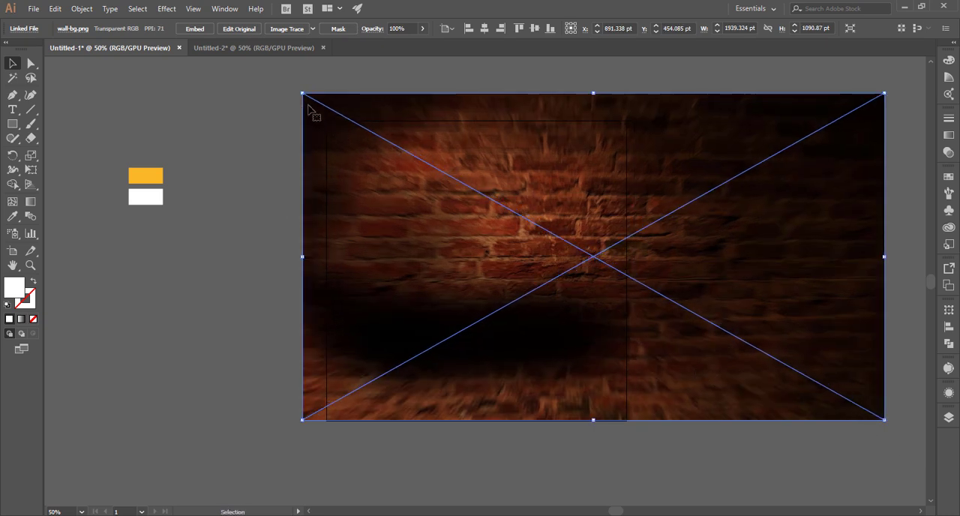
drag(308, 109, 373, 149)
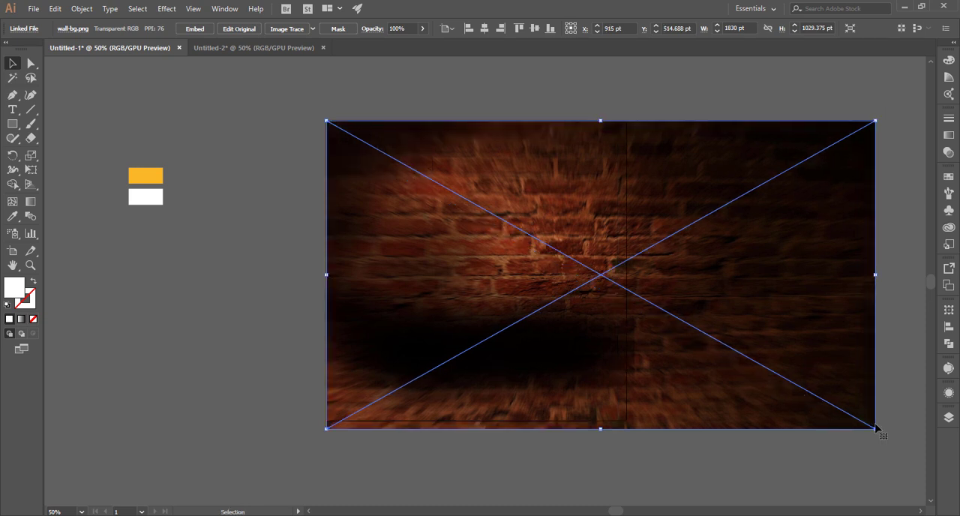
drag(881, 426, 859, 420)
click(275, 148)
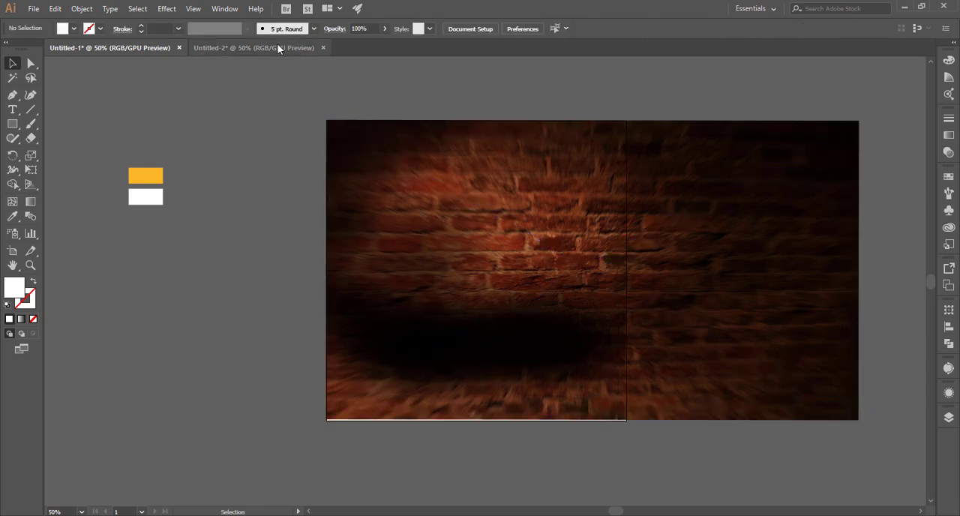
Bring the wooden base image from Untitled-2 into Untitled-1, over the lower part of the brick wall.
click(277, 45)
drag(559, 217, 395, 378)
Adjust the bottom edge of the brick wall image so it meets the artboard's bottom edge.
click(609, 417)
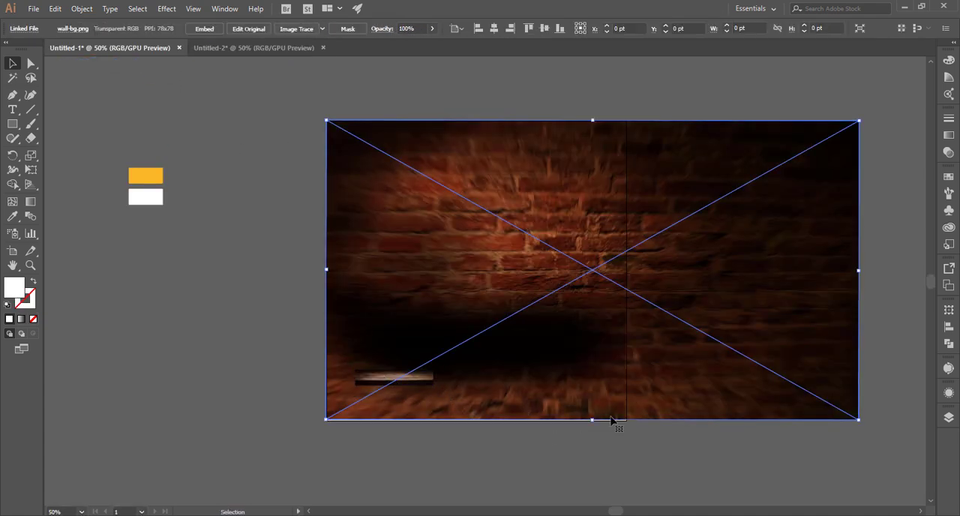
drag(595, 424, 594, 426)
click(562, 450)
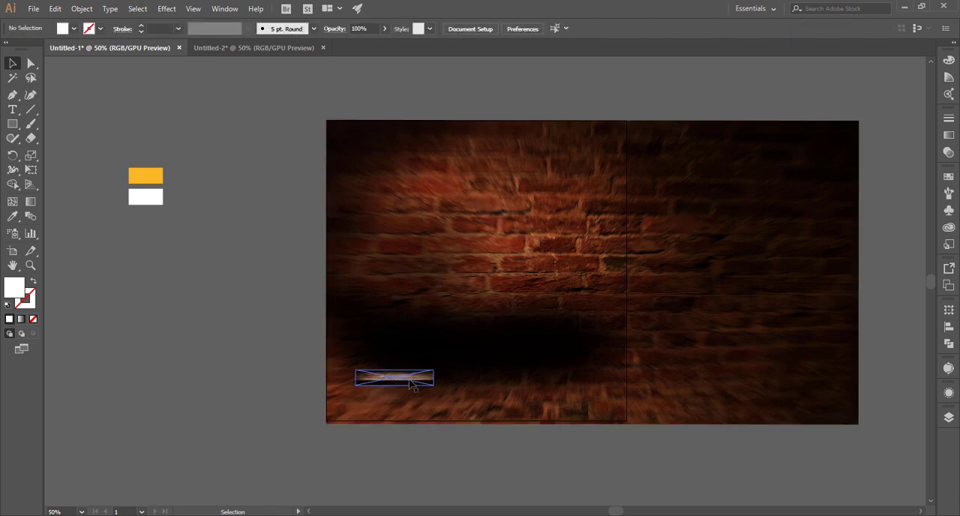
click(394, 377)
drag(399, 408, 685, 480)
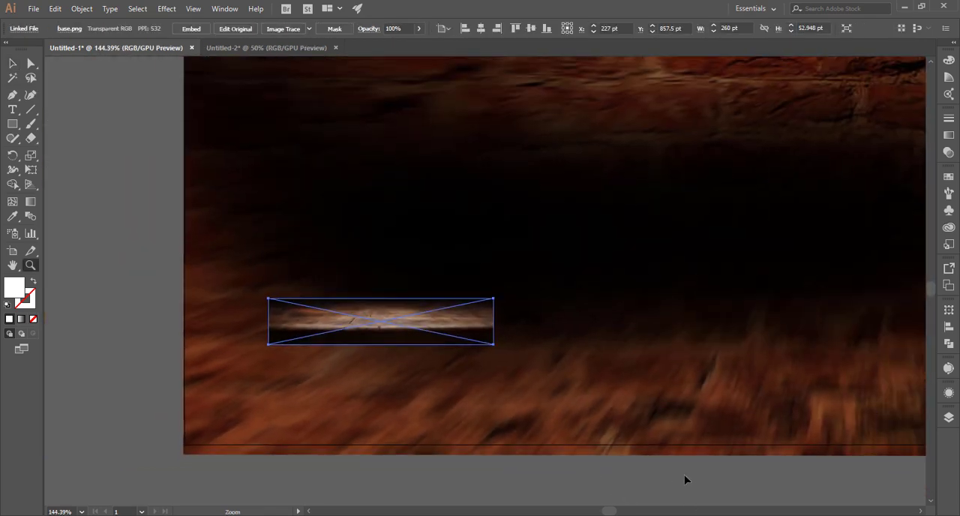
click(705, 465)
click(726, 452)
drag(739, 466, 328, 445)
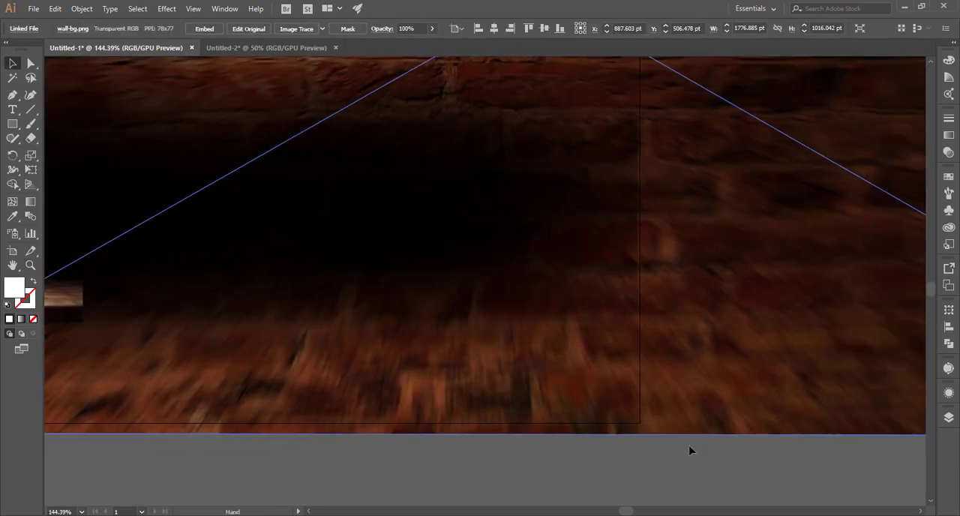
drag(543, 436, 542, 423)
click(600, 472)
Enlarge the wooden base image proportionally to about 1479 by 301 pt.
drag(439, 450, 619, 499)
drag(179, 357, 435, 382)
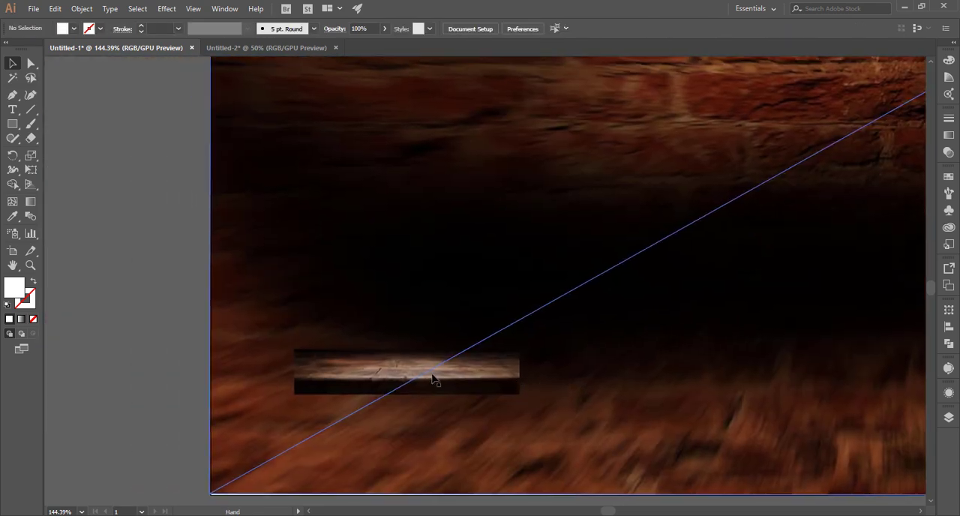
click(437, 380)
key(ctrl+minus)
key(ctrl+minus)
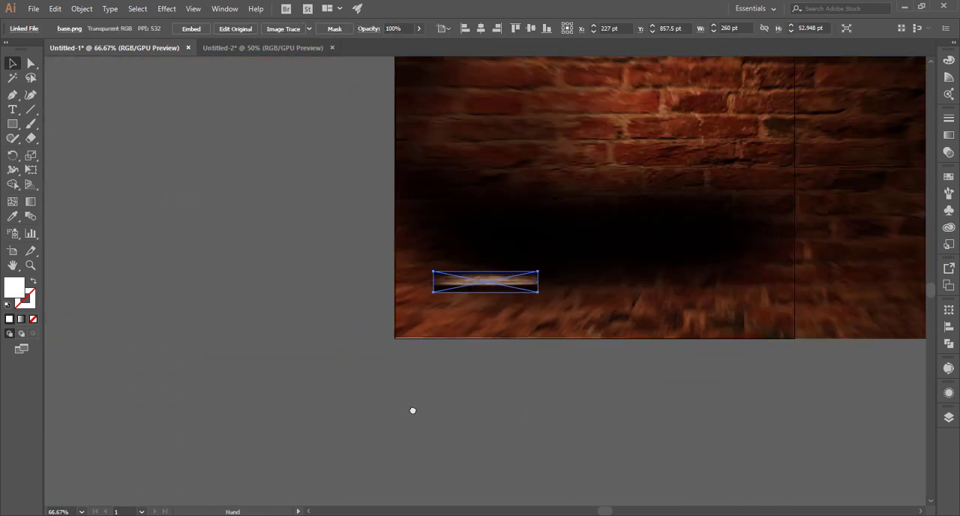
drag(413, 410, 212, 484)
drag(338, 360, 583, 414)
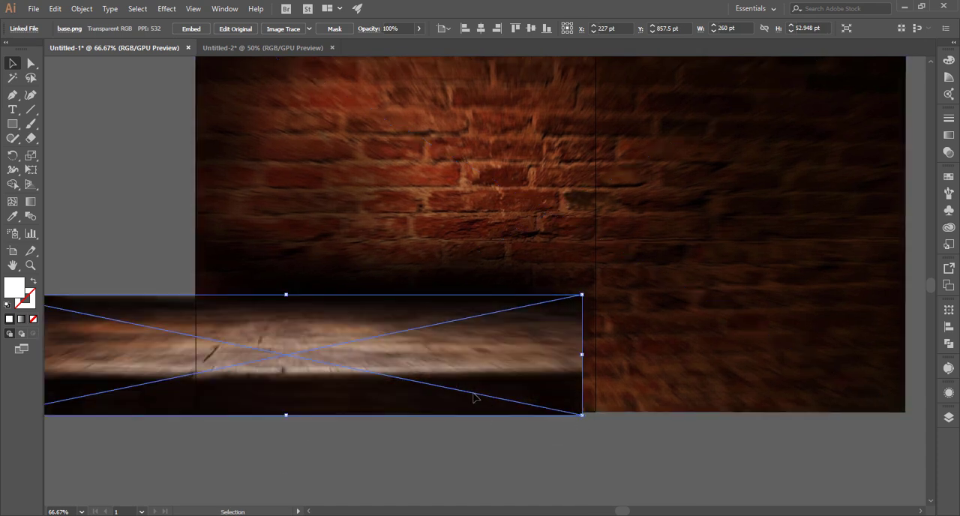
Position the wooden base across the artboard's bottom and enlarge it slightly so it extends past both sides.
drag(521, 384, 594, 424)
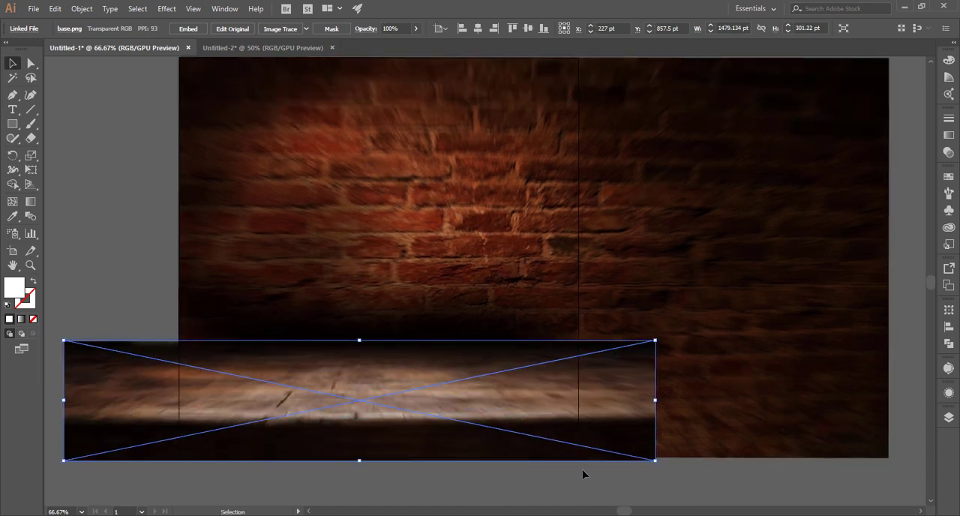
drag(497, 449, 576, 441)
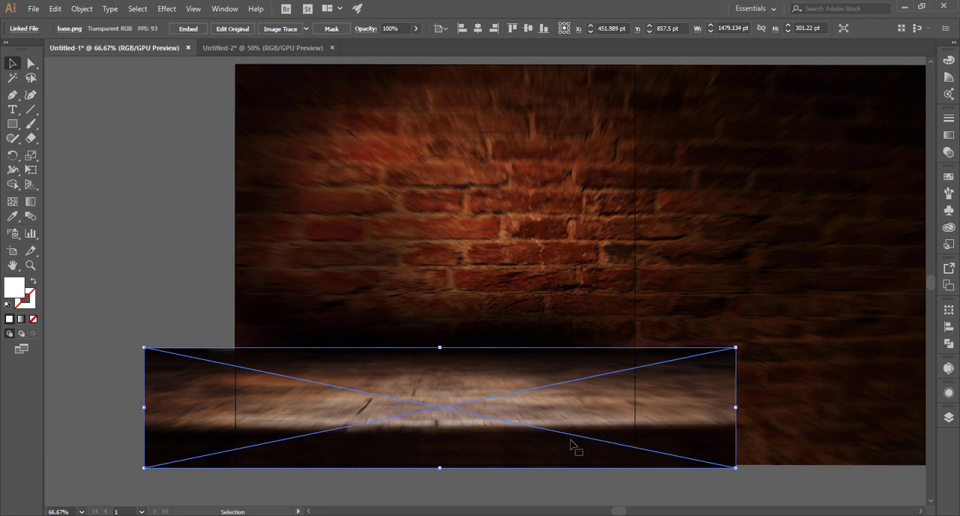
drag(143, 347, 124, 344)
drag(458, 502, 406, 515)
drag(466, 453, 482, 453)
Shift the brick wall image left to about X 777 pt, bringing its lit area toward the artboard's centre.
drag(426, 338, 376, 339)
scroll(525, 441, down, 1)
scroll(456, 338, up, 1)
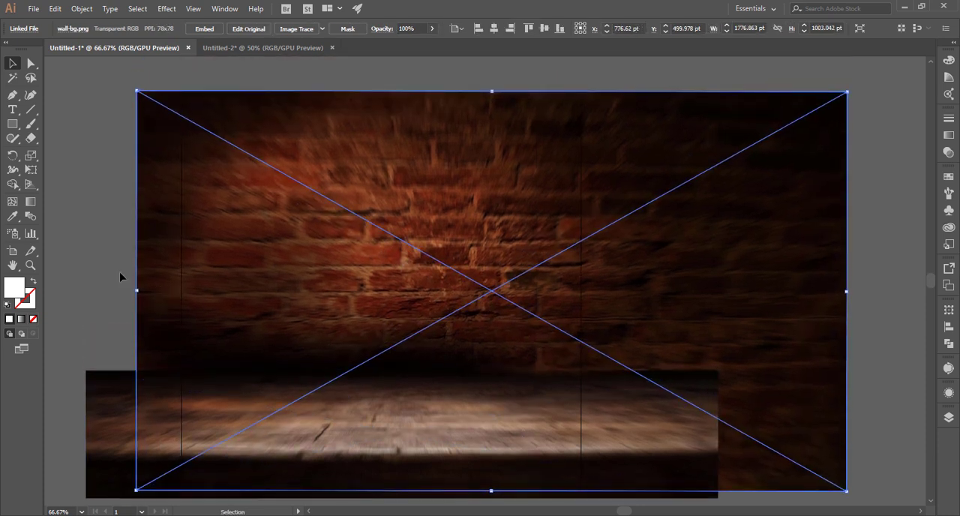
click(118, 276)
Draw a rectangle of about 1000 by 1000 pt over the artboard and use it as a clipping mask for the background images.
scroll(117, 276, up, 1)
scroll(117, 276, down, 3)
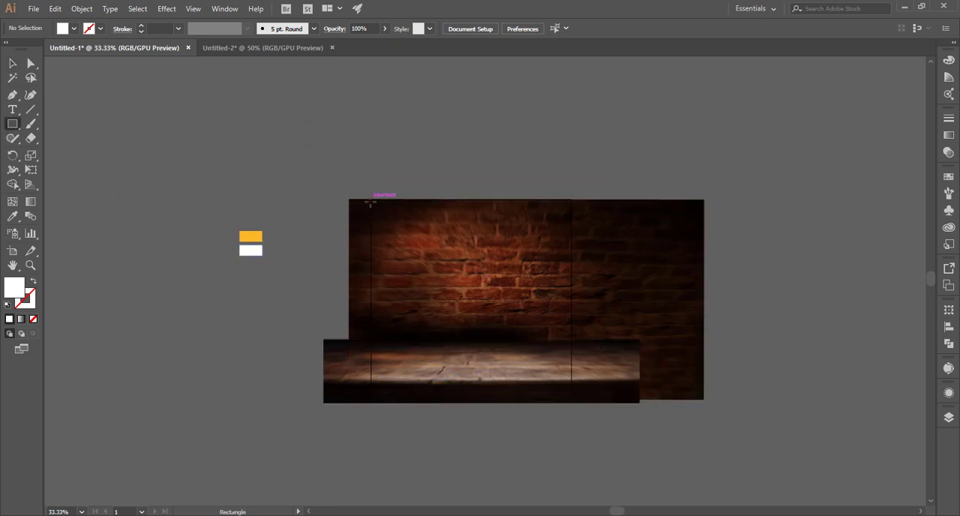
drag(370, 200, 571, 399)
key(v)
key(ctrl+a)
right_click(513, 342)
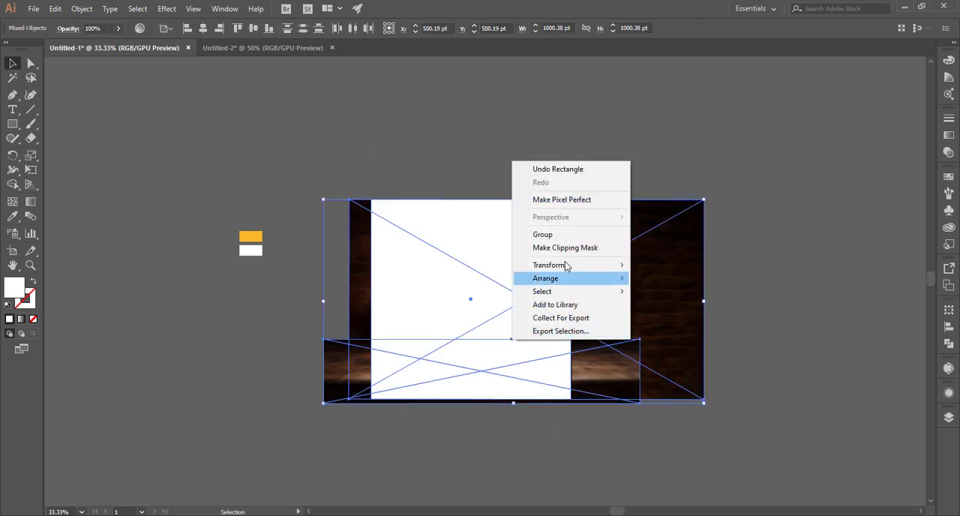
click(563, 247)
click(481, 163)
key(ctrl+0)
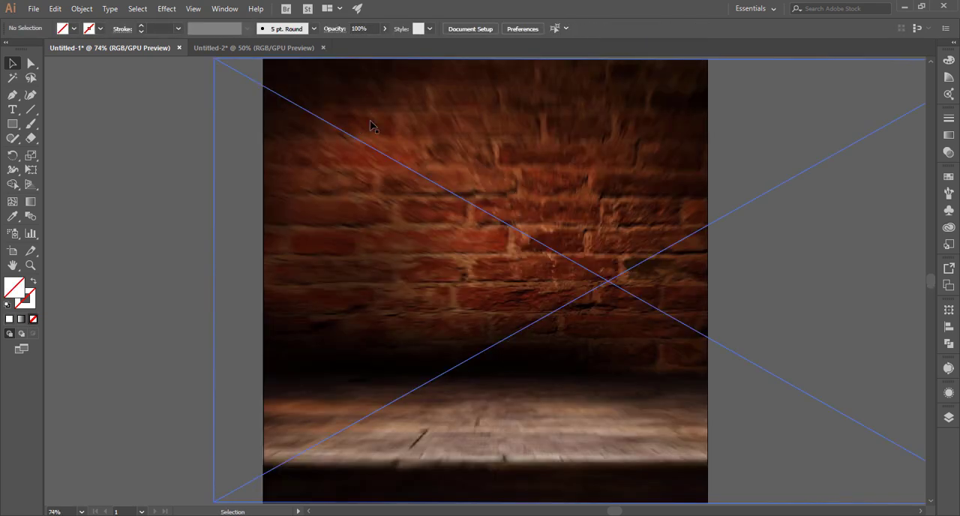
Place the burger image from Untitled-2 on the right half of the wooden table at about 345 by 572 pt.
click(266, 48)
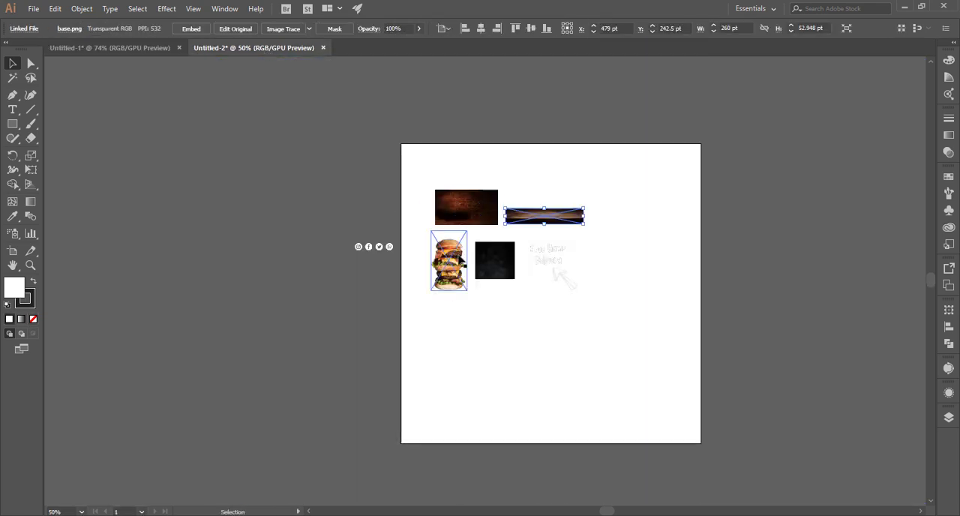
drag(459, 259, 537, 316)
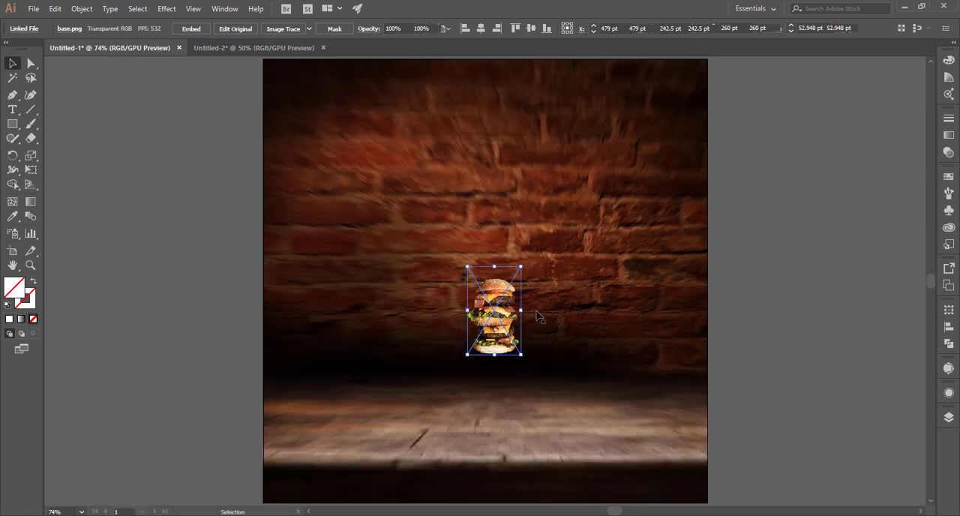
drag(521, 354, 637, 447)
key(ctrl+z)
key(ctrl+z)
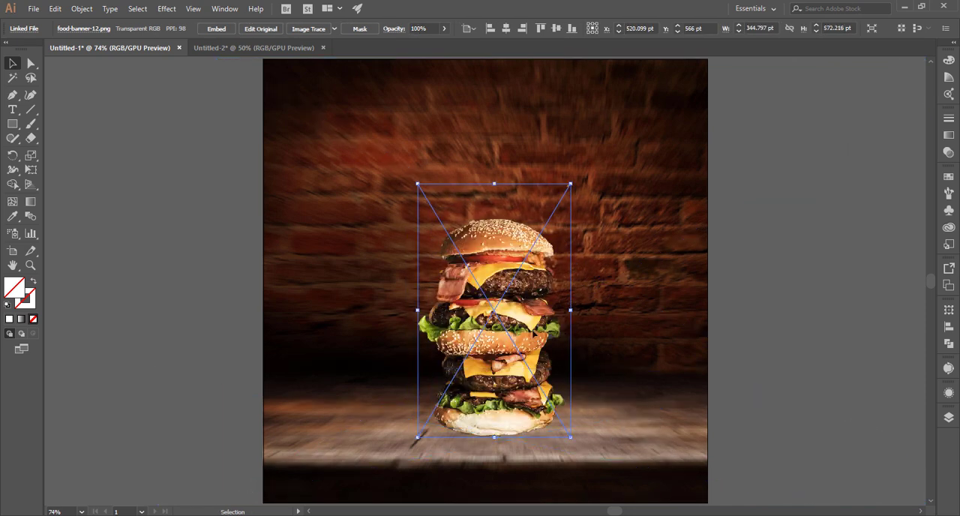
drag(533, 334, 567, 335)
click(738, 338)
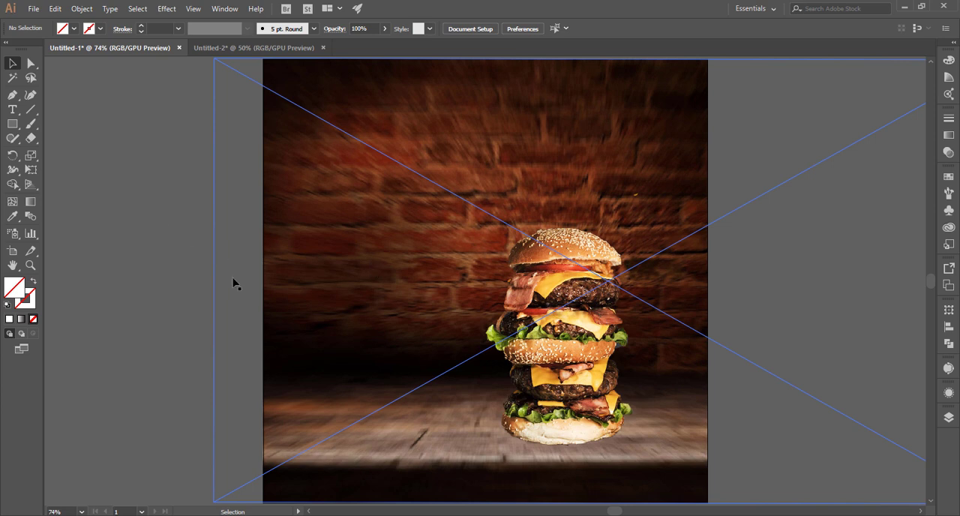
Lock the clipped brick wall and table background.
click(300, 323)
key(ctrl+2)
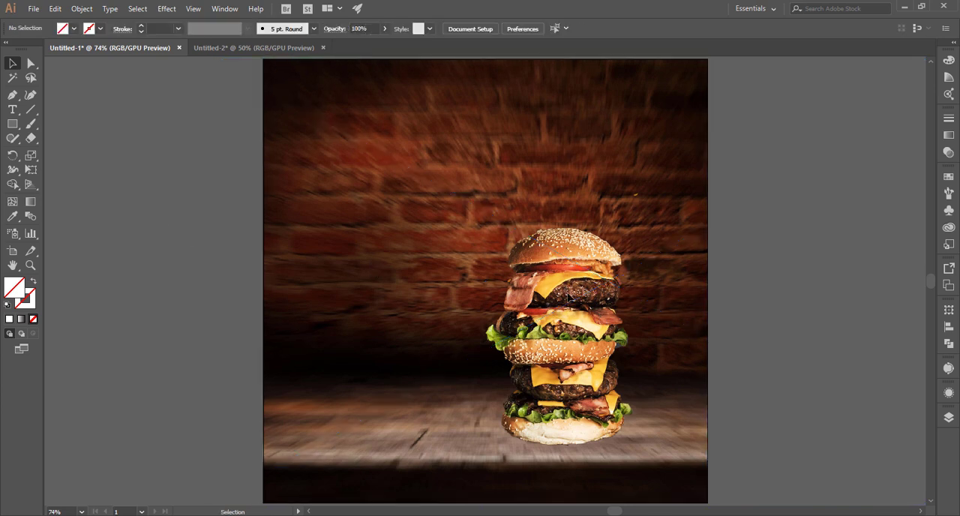
click(574, 309)
click(816, 181)
drag(668, 179, 668, 179)
key(ctrl+2)
Enlarge the burger proportionally and raise it so its bottom bun rests on the wooden table.
click(576, 254)
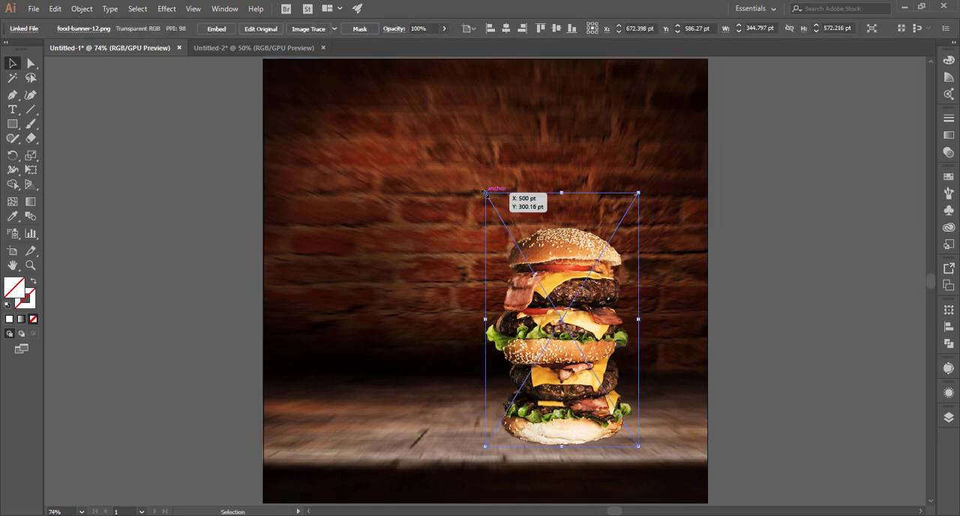
drag(486, 193, 445, 154)
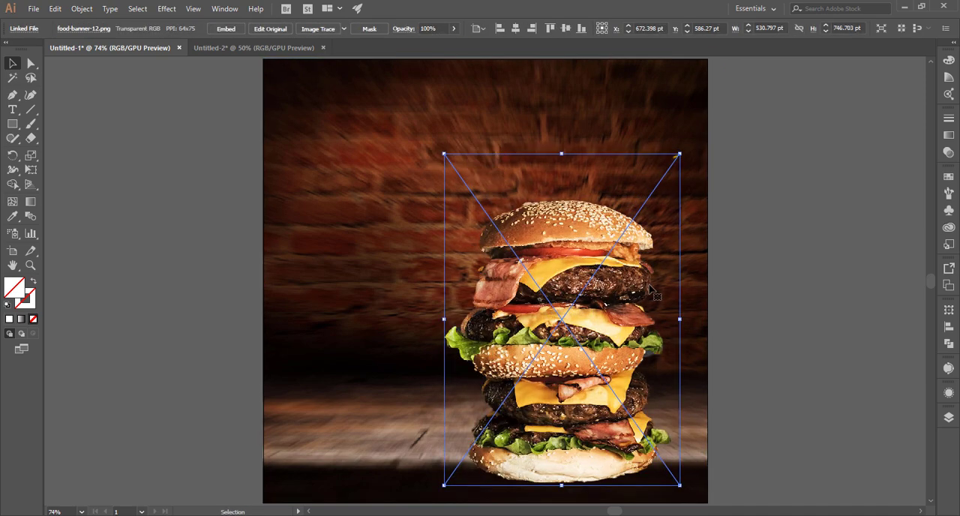
key(ctrl+z)
drag(642, 441, 627, 375)
mouse_move(646, 420)
mouse_down()
mouse_move(663, 437)
mouse_move(656, 434)
mouse_up()
click(765, 348)
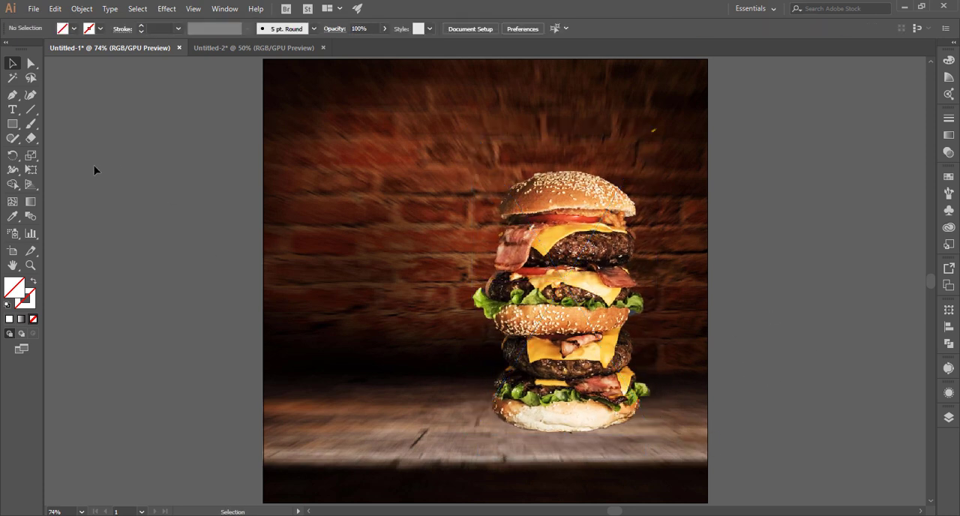
Draw a circle about 195 pt in diameter beside the artboard and give it a gradient fill.
click(64, 154)
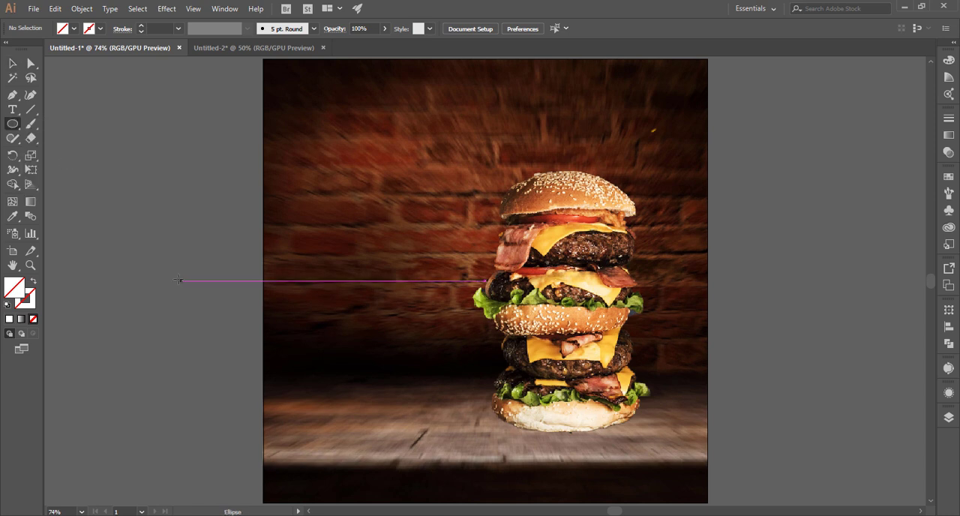
drag(162, 275, 205, 302)
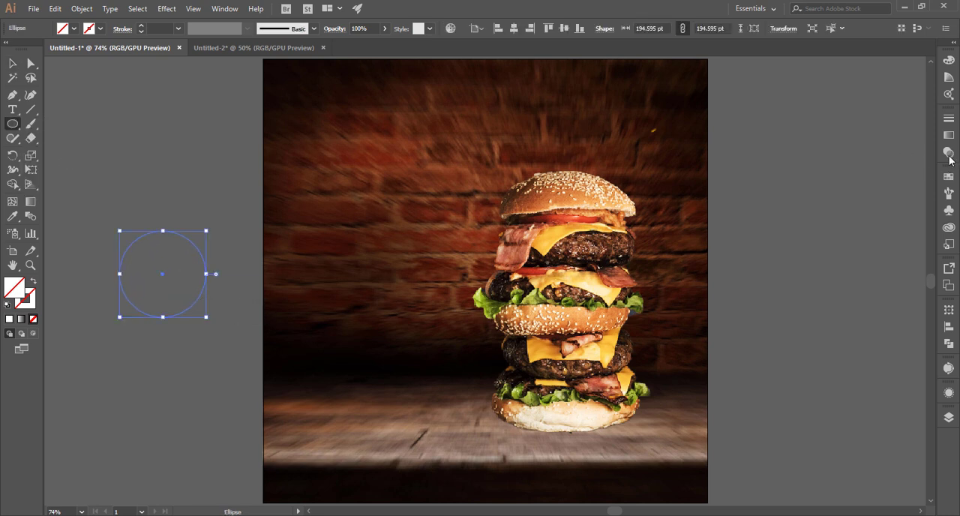
click(950, 138)
click(806, 136)
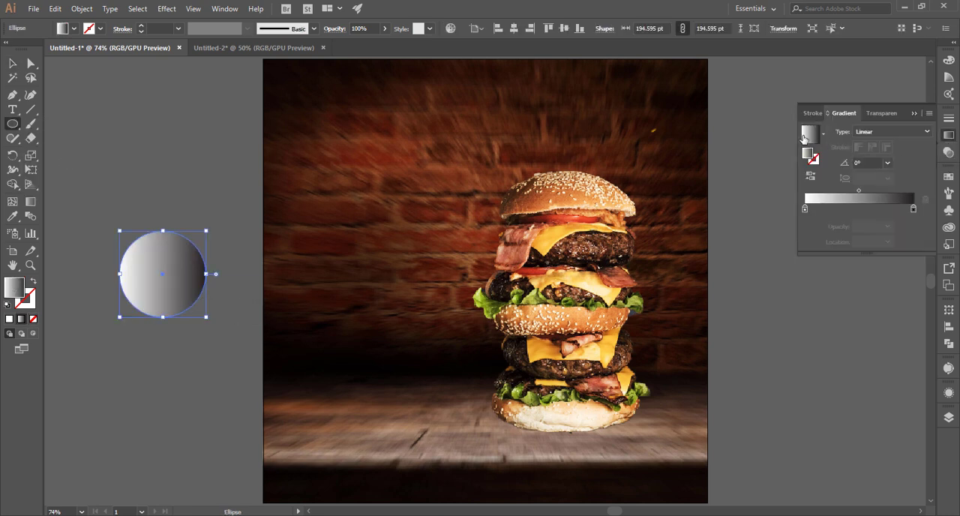
Set the gradient circle's blending mode to Multiply.
click(881, 113)
click(829, 131)
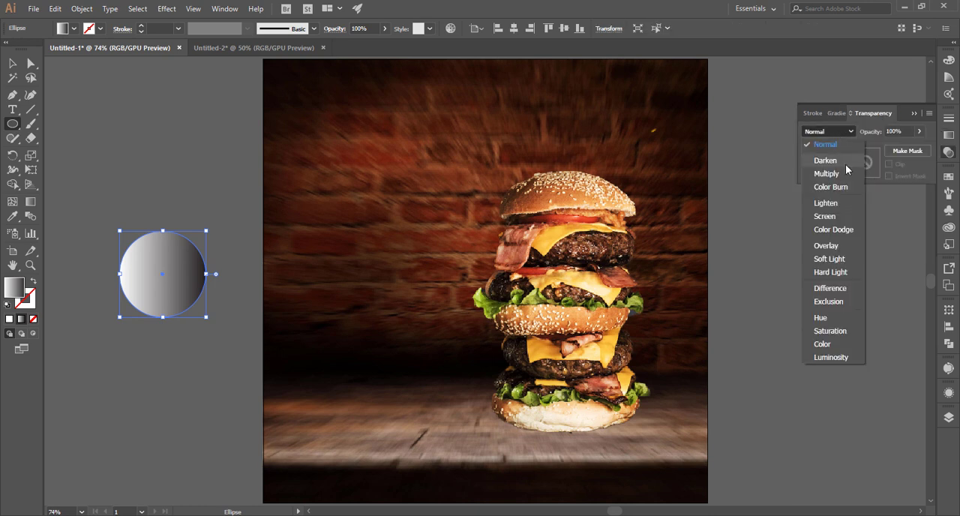
click(866, 160)
click(836, 112)
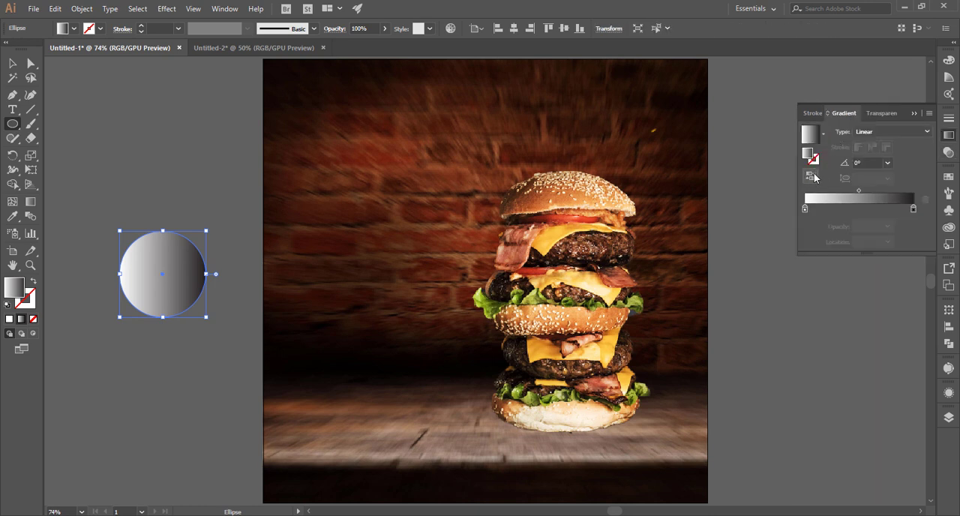
Reverse the circle's gradient and change its type to Radial, with black at the centre.
click(813, 176)
click(889, 132)
click(885, 159)
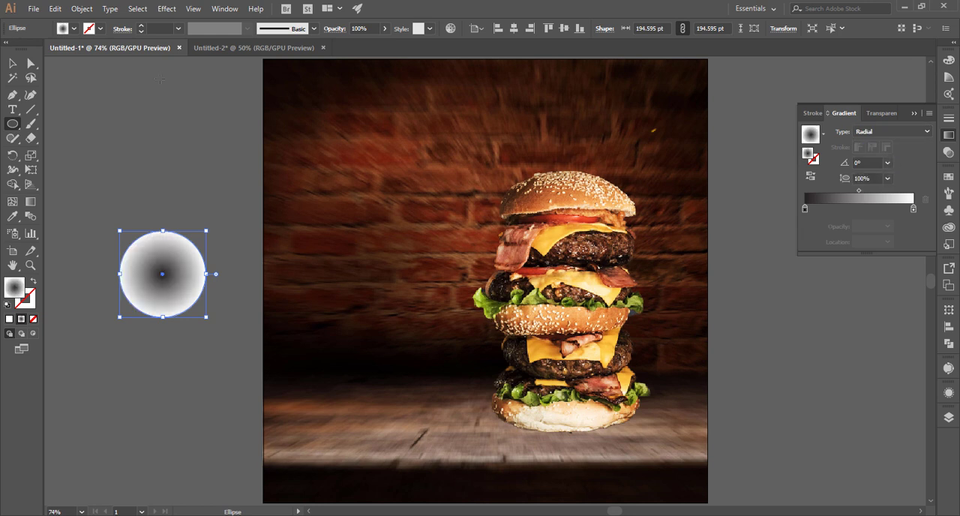
Move the gradient circle beneath the burger and flatten it into a wide shadow ellipse on the table.
click(13, 63)
drag(141, 253, 474, 413)
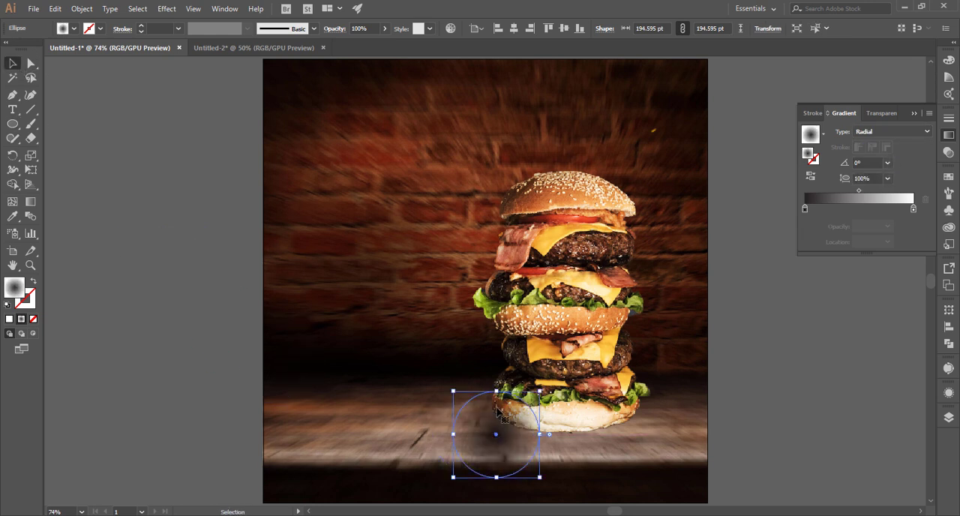
drag(539, 477, 598, 458)
click(628, 476)
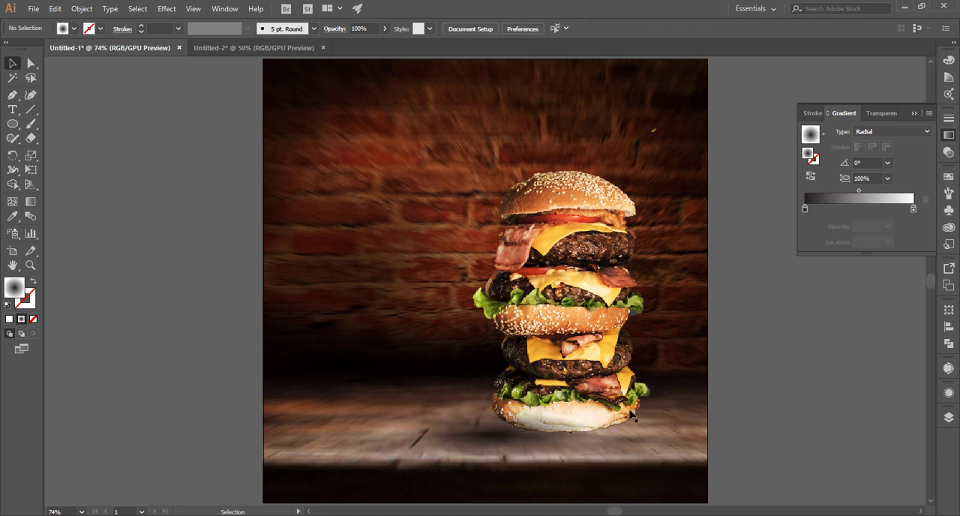
Bring the burger image to the front, above its shadow.
click(594, 340)
right_click(593, 340)
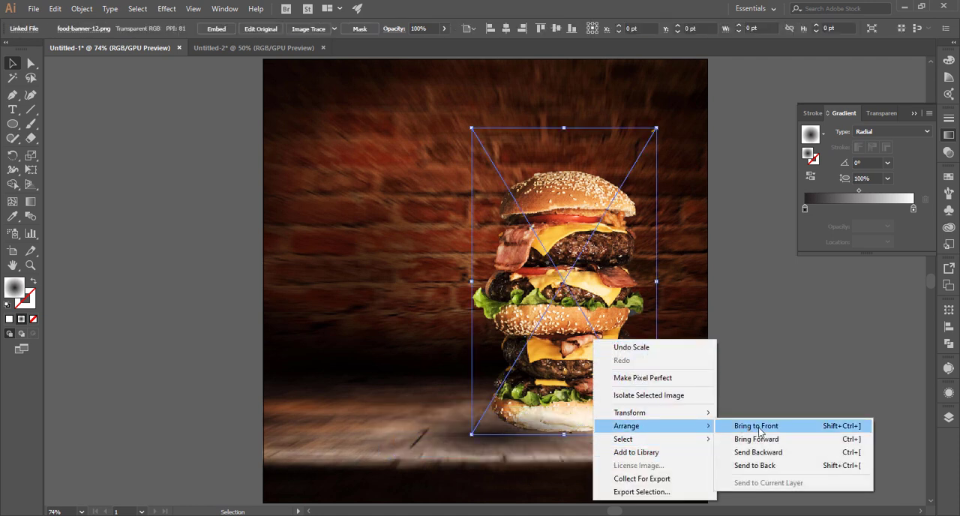
click(746, 425)
Centre the shadow ellipse under the burger's bottom bun and scale it down to about 98 by 22 pt.
click(495, 439)
click(493, 433)
drag(466, 444, 540, 440)
drag(610, 448, 603, 449)
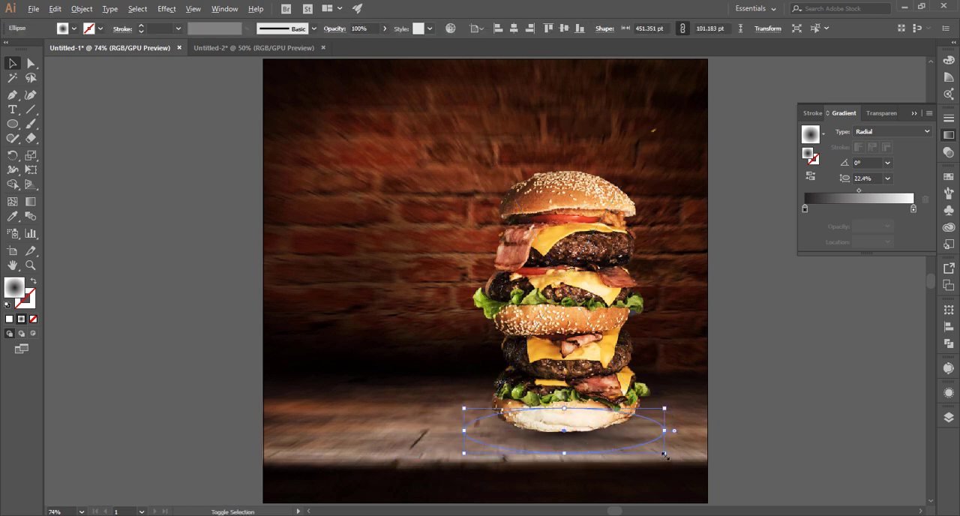
drag(664, 454, 734, 368)
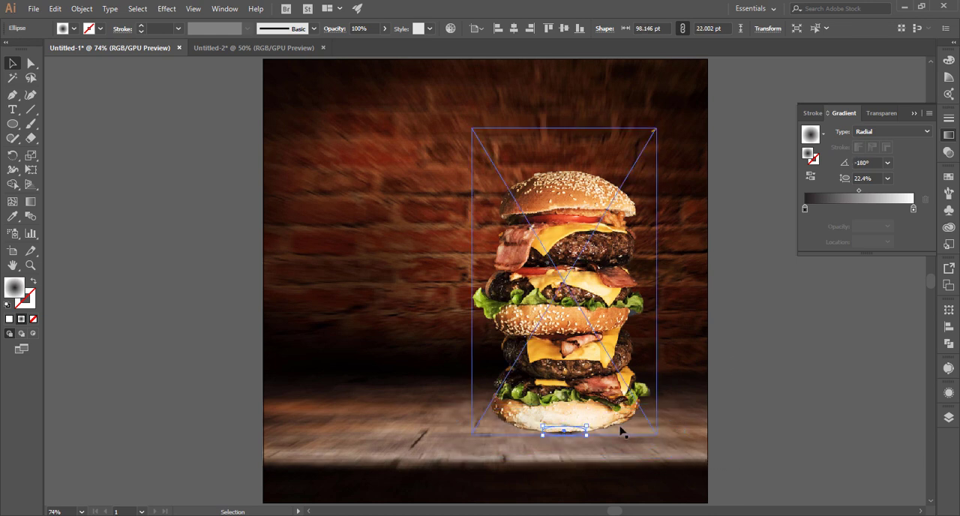
Enlarge the shadow ellipse under the bottom bun to about 566 by 127 pt.
drag(588, 433, 691, 474)
click(759, 442)
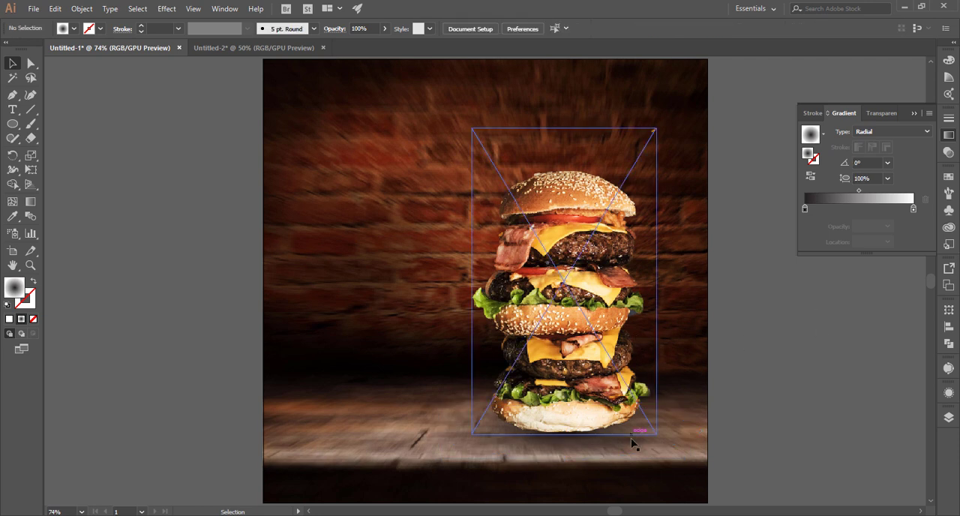
Try to rotate the burger image slightly clockwise.
click(639, 437)
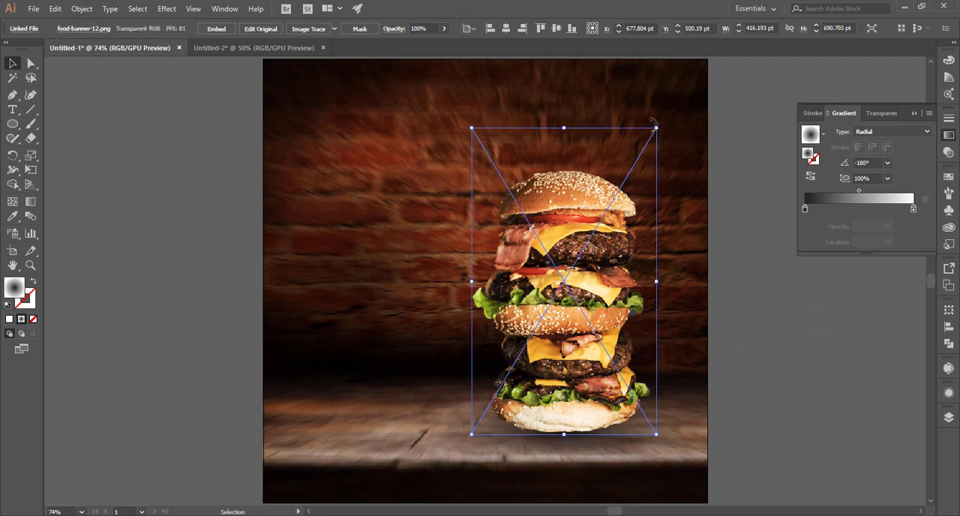
drag(652, 118, 672, 121)
click(738, 300)
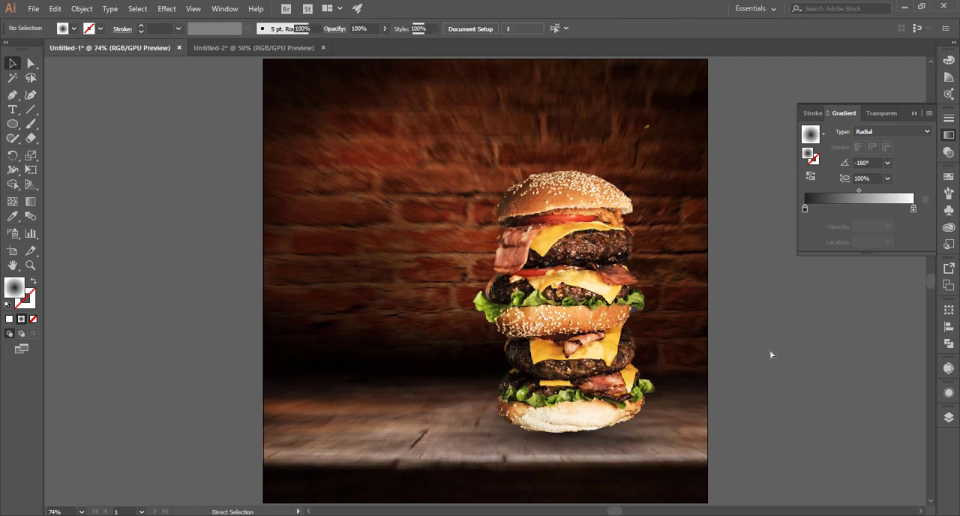
Fine-tune the size and position of the shadow ellipse on the table beneath the burger.
click(656, 450)
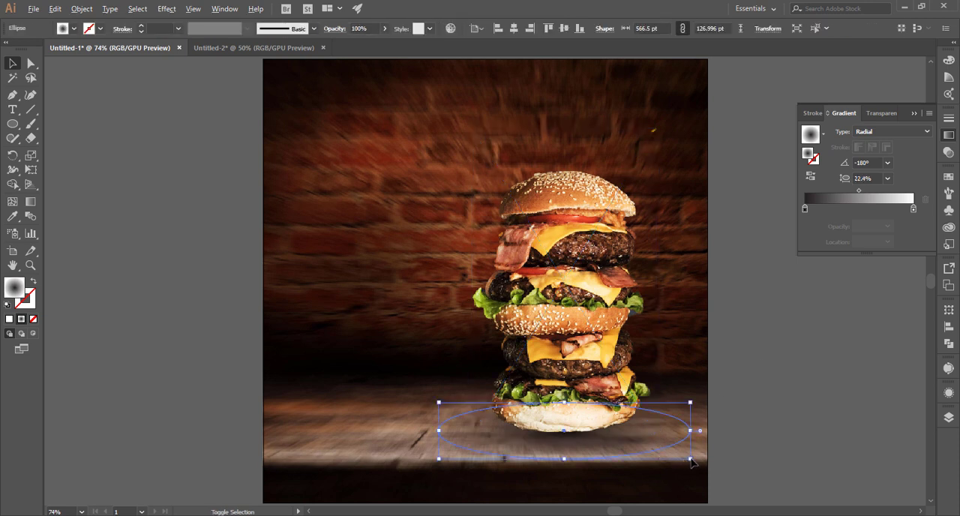
drag(690, 463, 697, 465)
drag(622, 448, 612, 451)
click(735, 427)
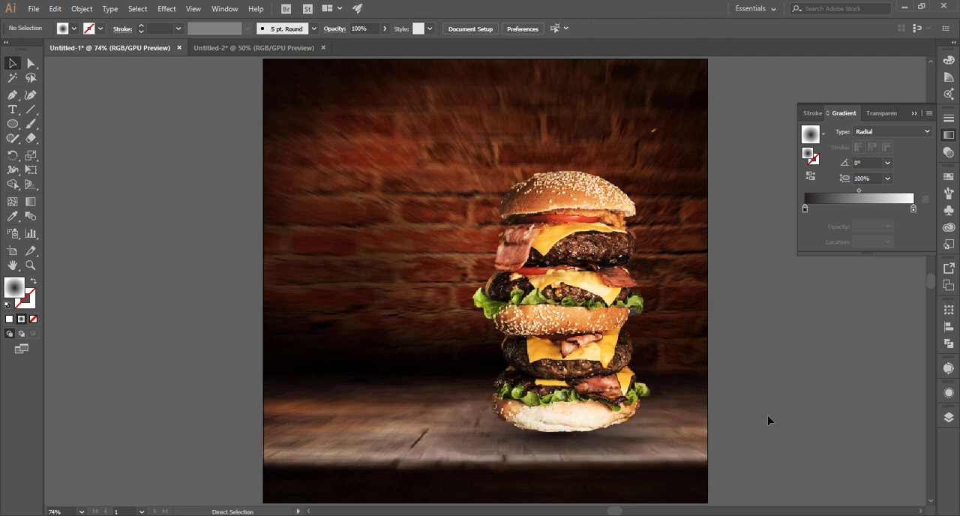
Embed the linked burger image food-banner-12.png in the document.
key(ctrl+1)
key(ctrl+minus)
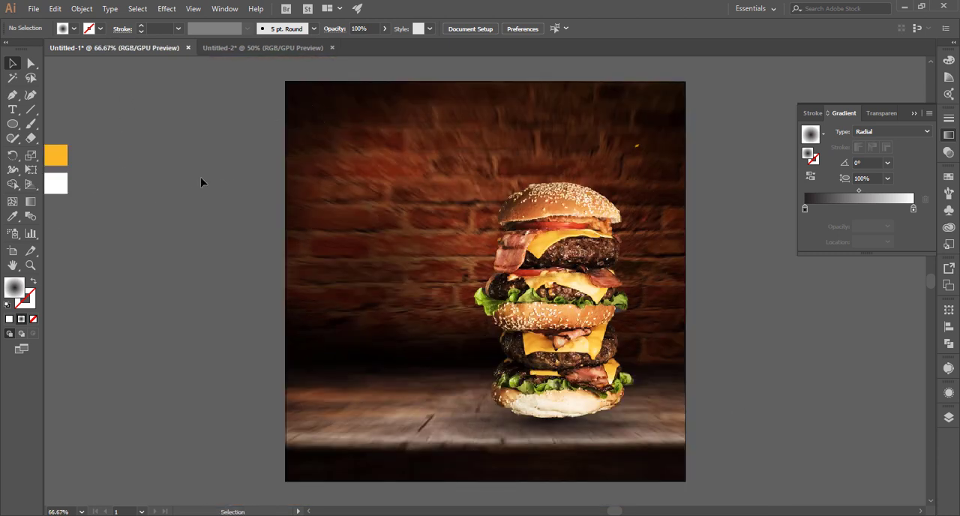
scroll(189, 187, down, 2)
scroll(191, 180, up, 1)
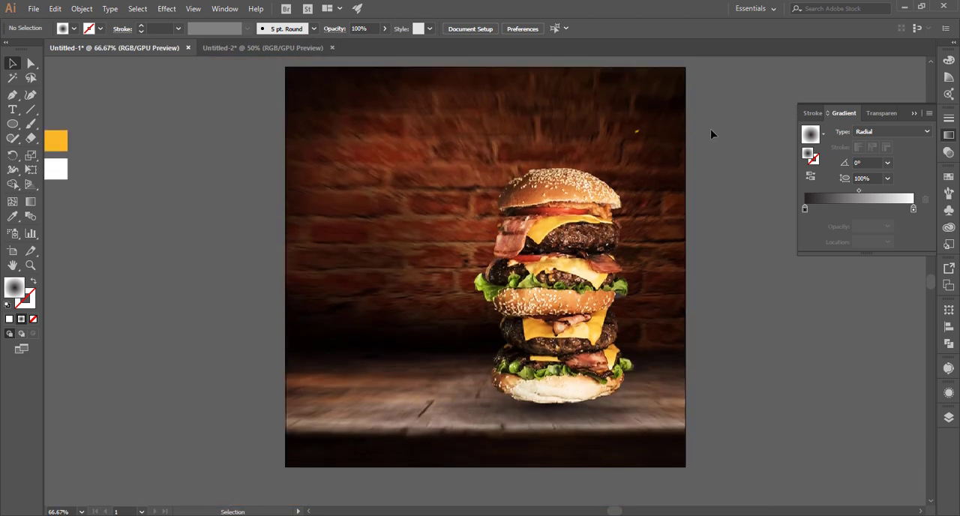
drag(661, 145, 662, 146)
click(661, 129)
click(616, 128)
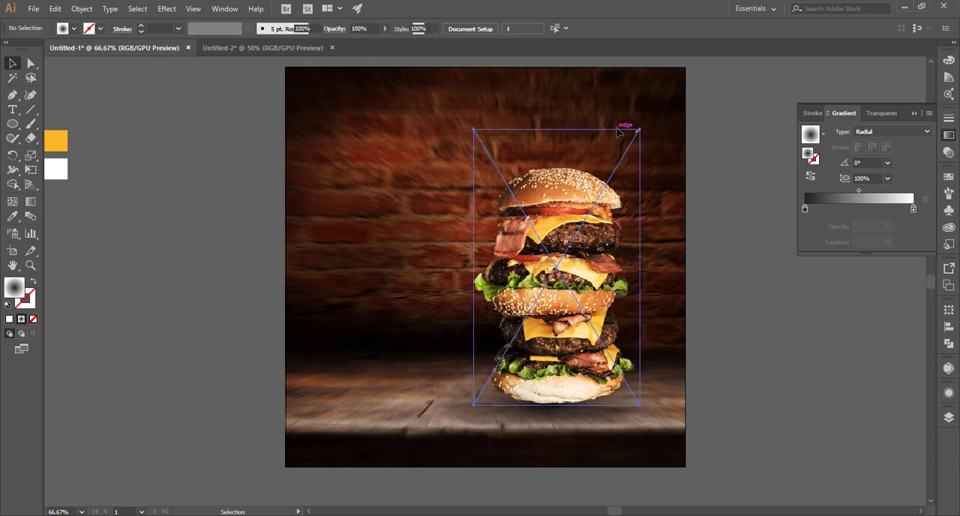
click(617, 130)
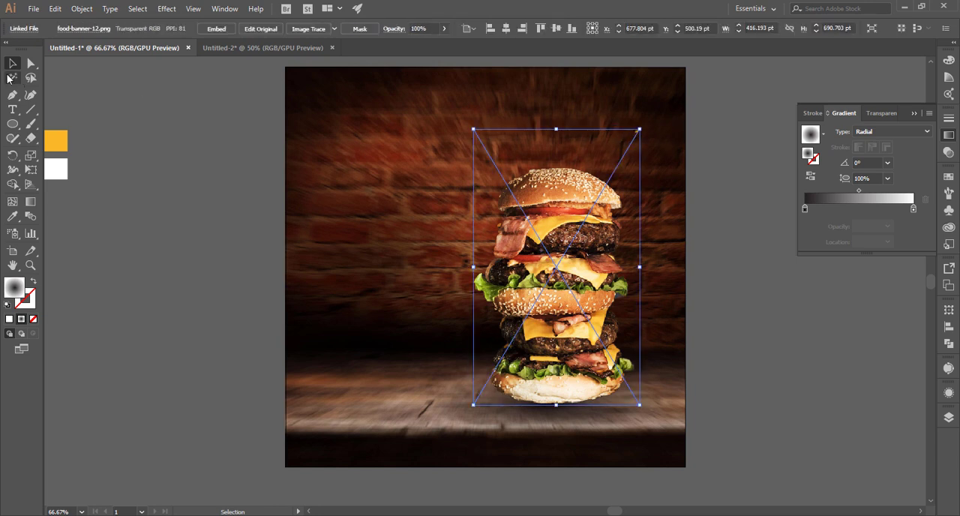
click(217, 29)
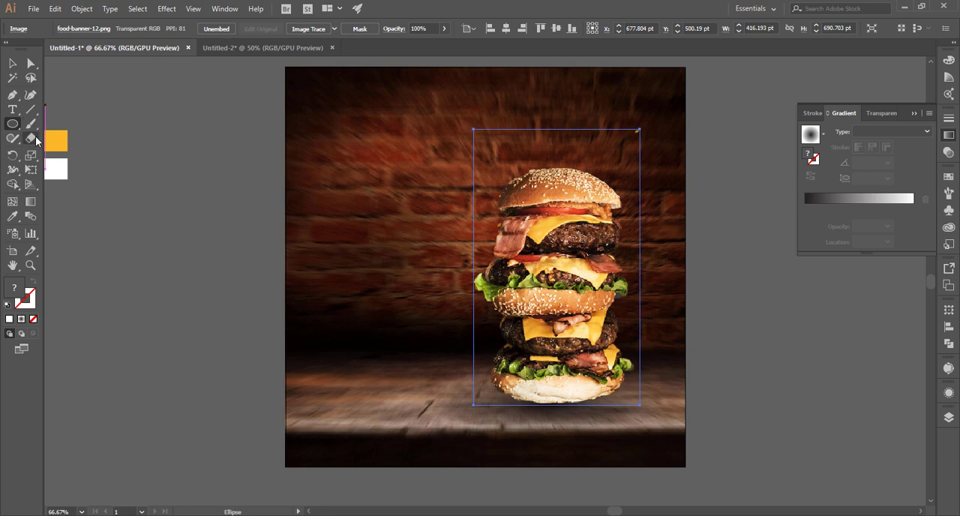
Draw a rectangle over the burger that excludes the stray yellow speck above it, and clip the burger image with it.
drag(12, 123, 75, 124)
drag(473, 136, 639, 411)
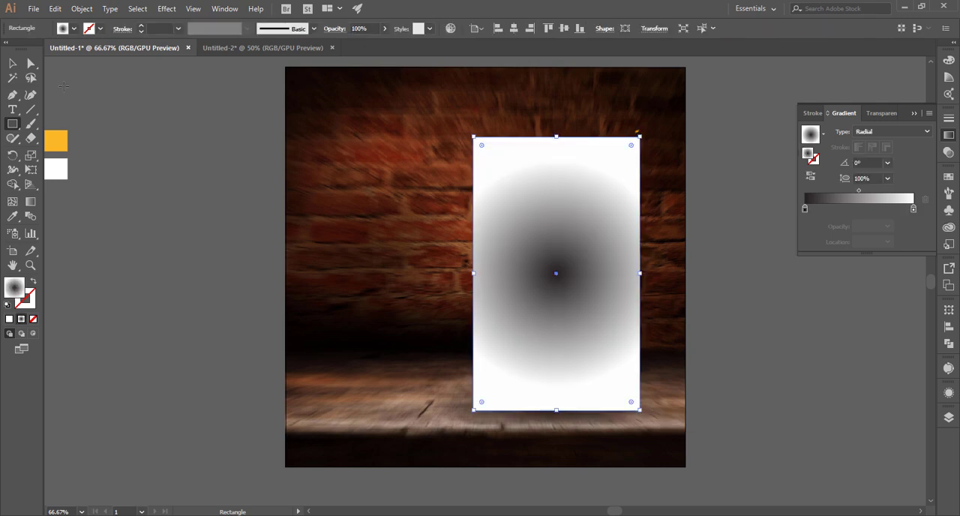
key(v)
right_click(538, 181)
click(567, 268)
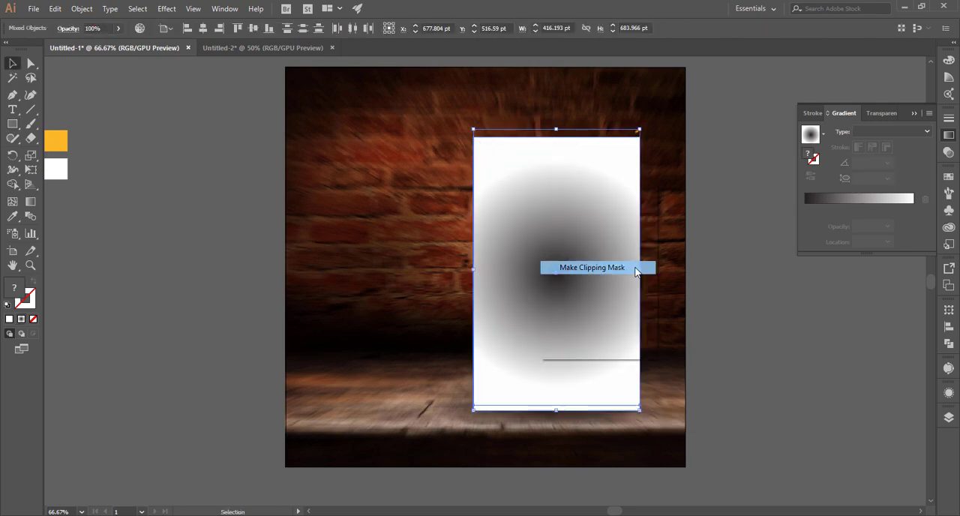
key(ctrl+=)
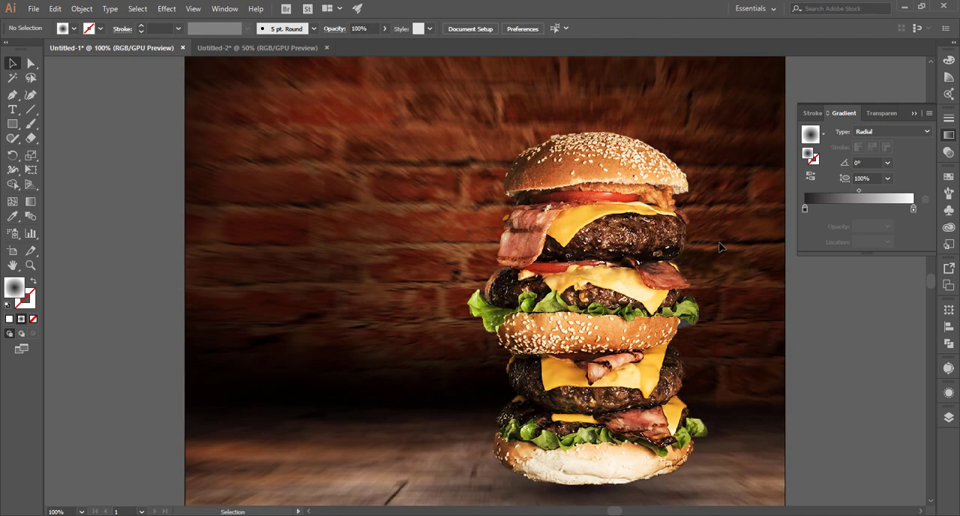
scroll(670, 305, down, 2)
scroll(670, 305, up, 2)
click(670, 304)
click(743, 259)
key(ctrl+minus)
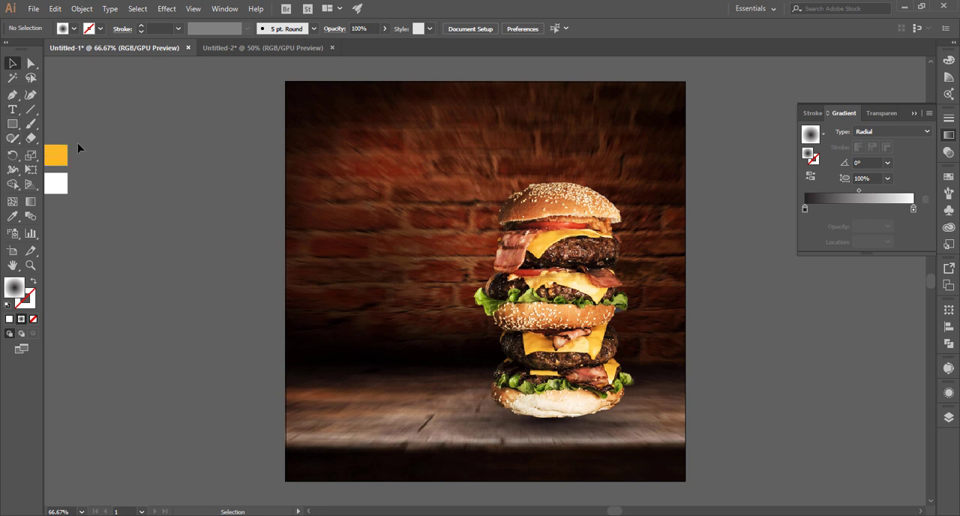
Add the text "Super" beside the artboard and scale it up to about 91 pt.
click(7, 112)
click(166, 200)
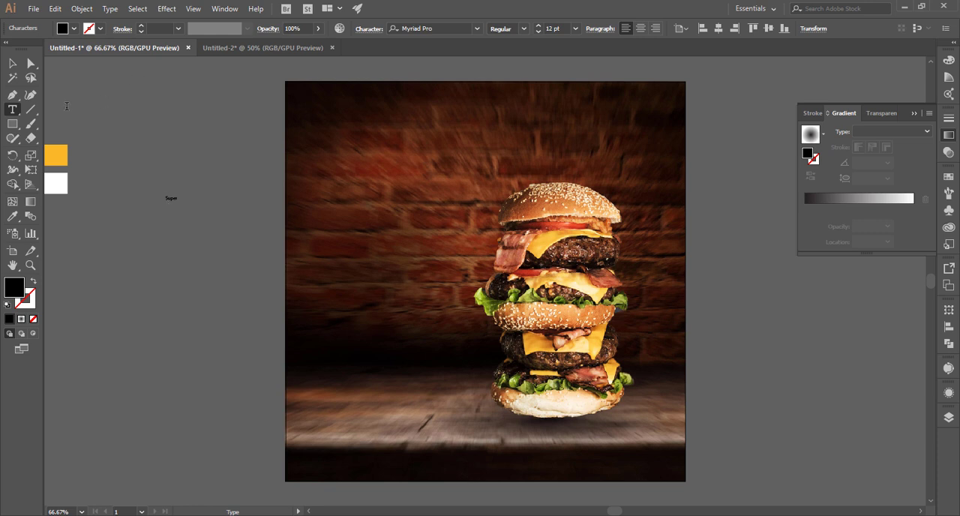
click(14, 65)
drag(180, 206, 256, 267)
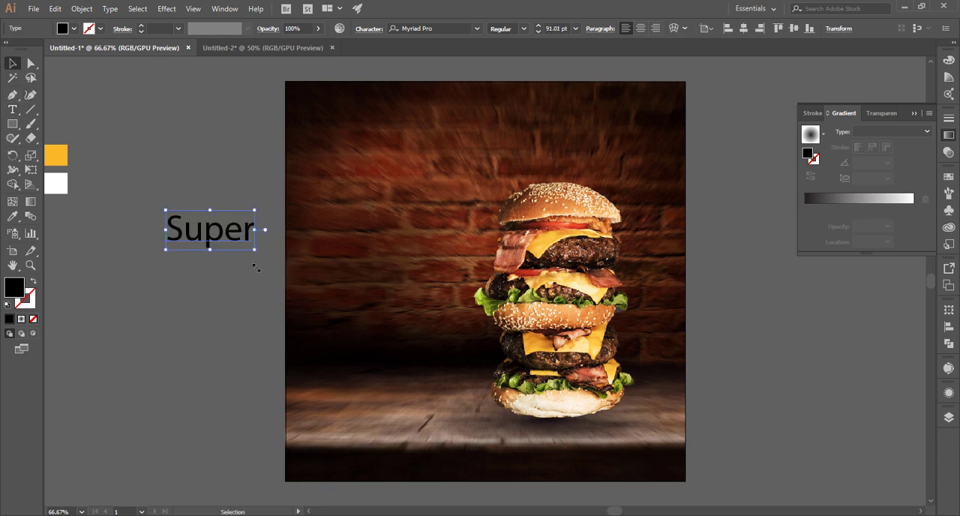
Colour the "Super" text with the yellow-orange sampled from the colour square beside the artboard.
key(i)
click(60, 151)
click(15, 65)
click(135, 153)
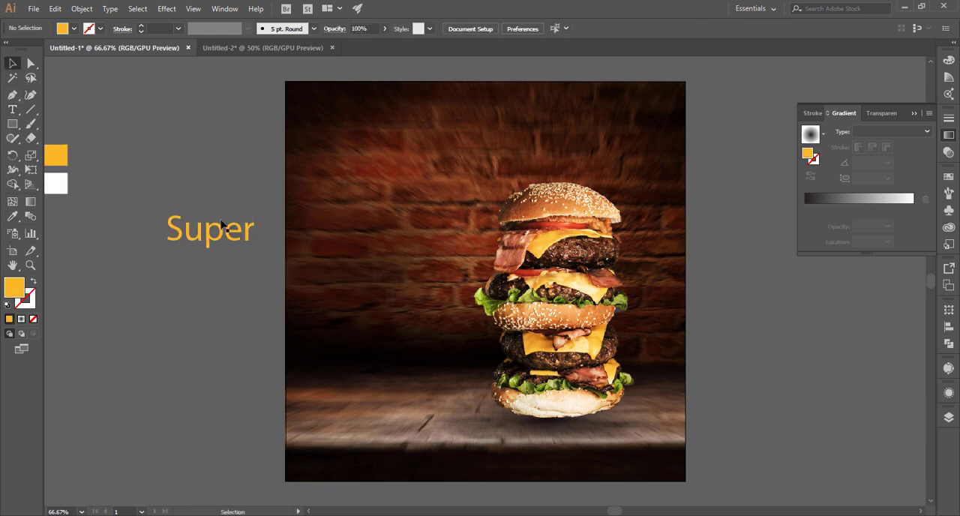
Place a copy of the "Super" text below and to its right, and change its wording to "Delicious".
drag(214, 249, 238, 256)
double_click(234, 256)
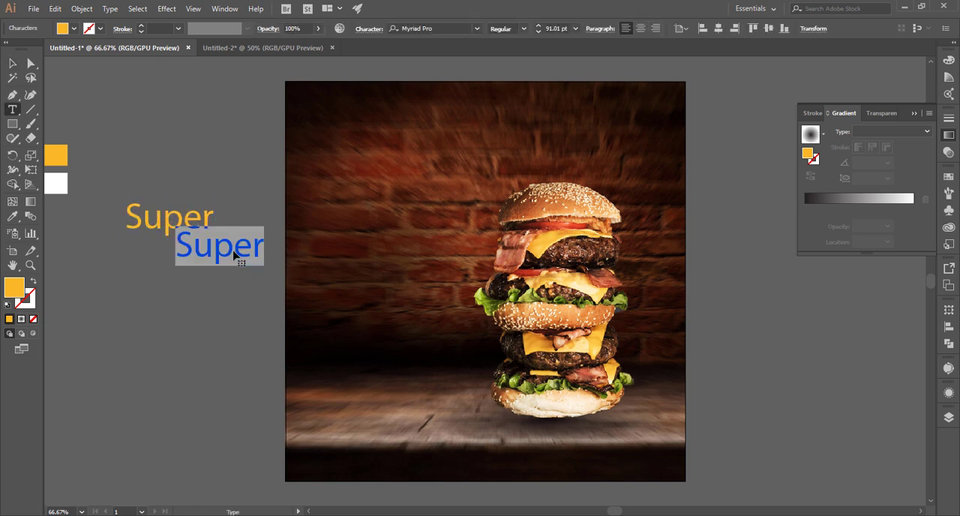
text(Delicious)
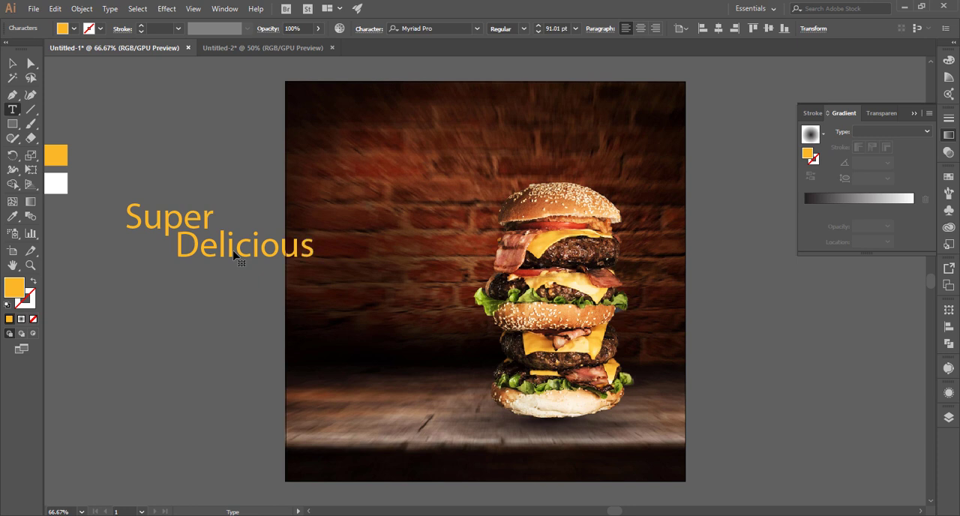
click(11, 66)
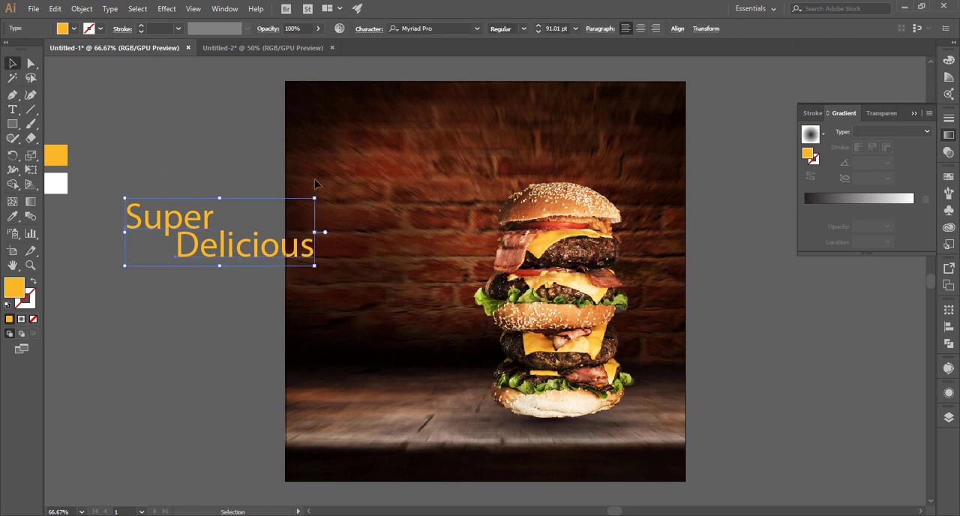
Set the font of the "Super" text to Badcats Regular.
click(180, 218)
click(459, 27)
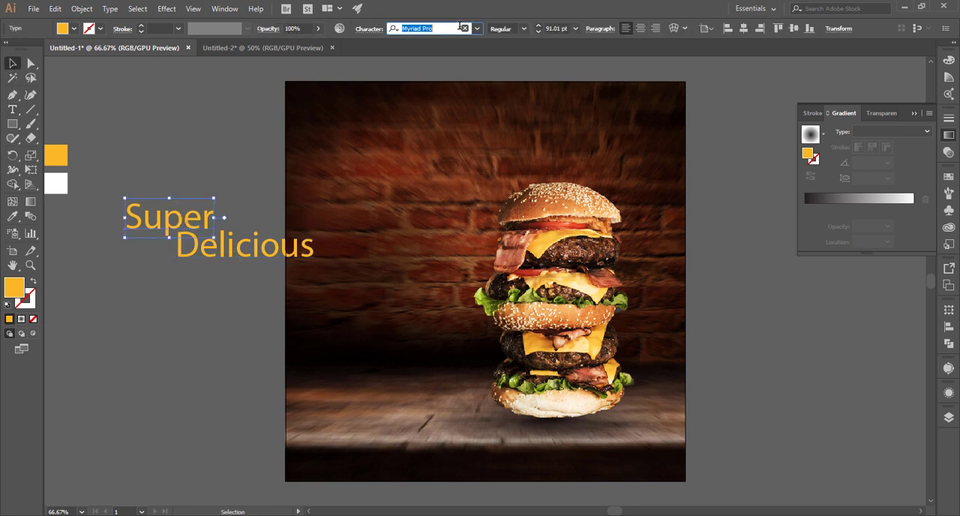
text(b)
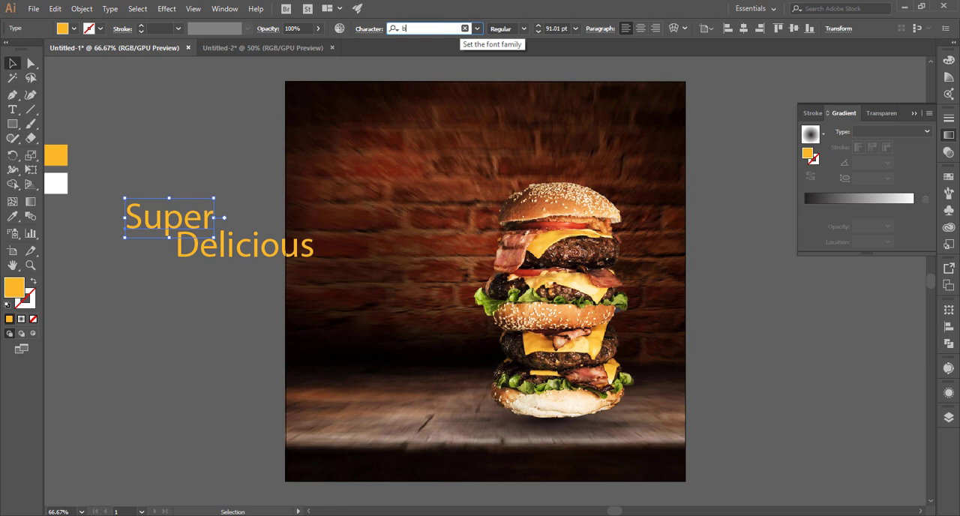
text(a)
click(463, 68)
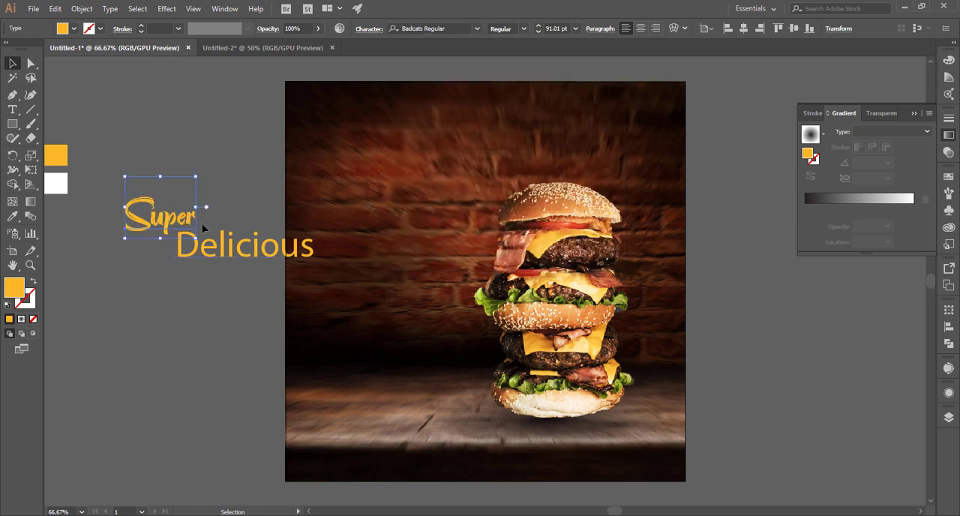
Set the "Delicious" text to the Cheddar Gothic Rough font with a white fill.
click(222, 253)
click(448, 28)
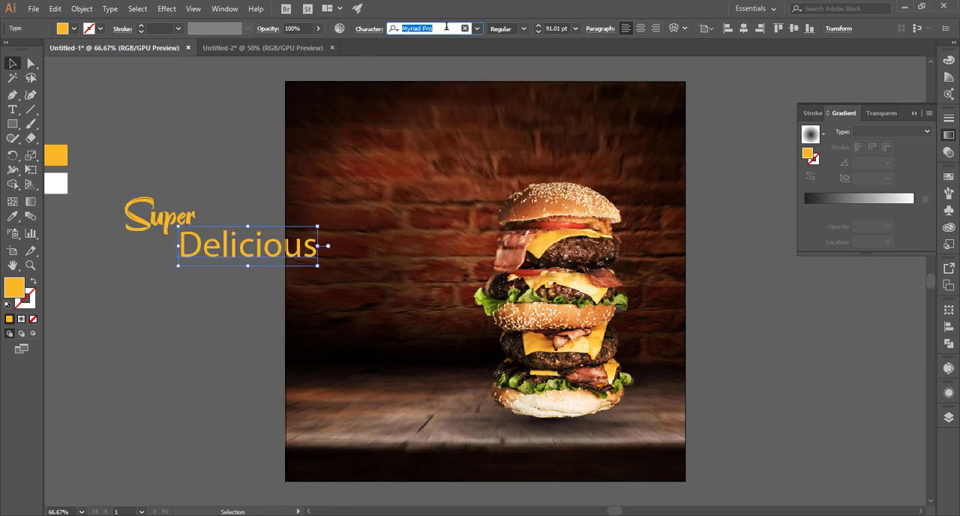
text(ch)
click(542, 144)
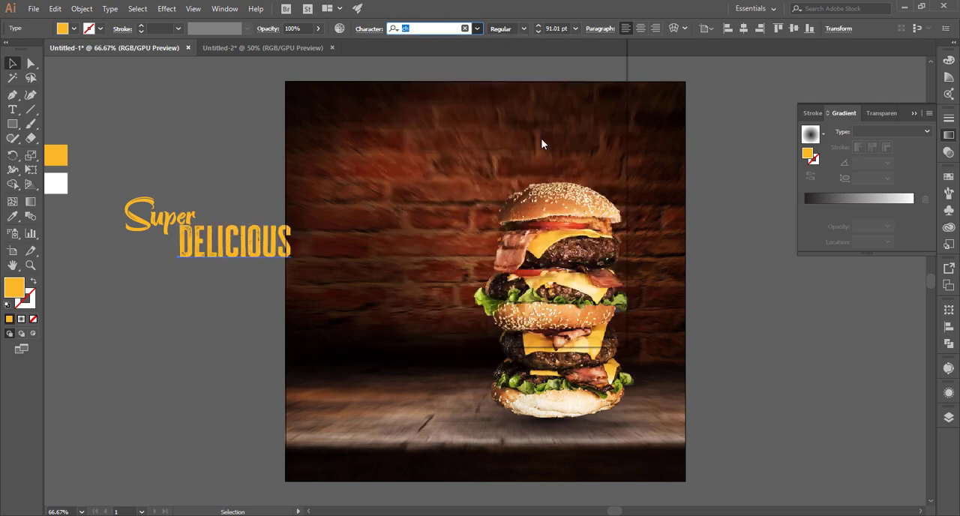
click(73, 29)
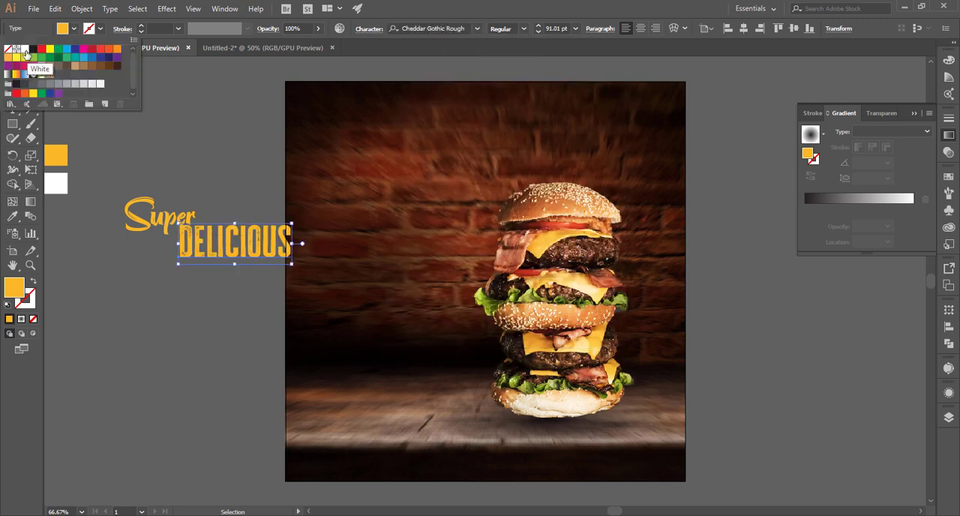
click(25, 53)
click(171, 145)
Move "Super" slightly right so it overlaps the start of "Delicious", and bring it to the front.
click(163, 222)
drag(163, 221, 181, 215)
click(189, 200)
click(180, 205)
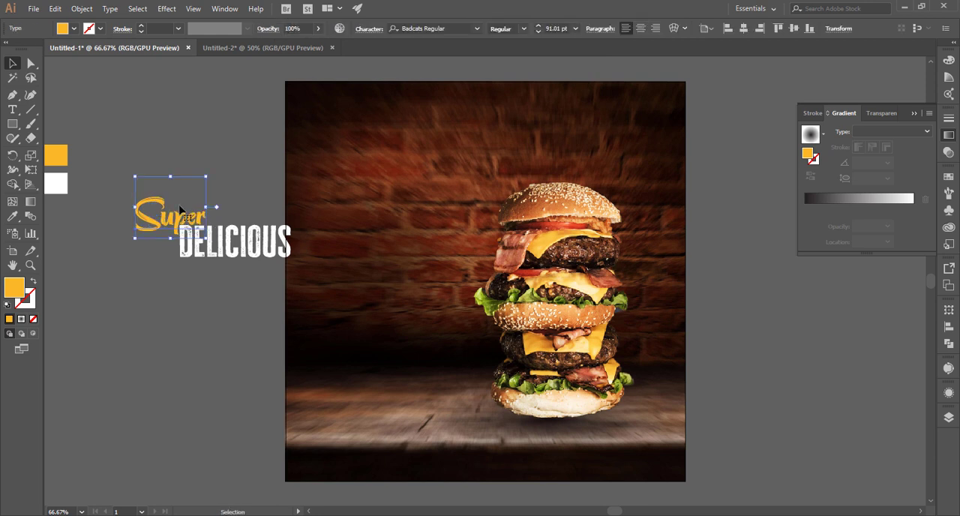
right_click(180, 205)
mouse_move(220, 375)
click(444, 376)
click(193, 305)
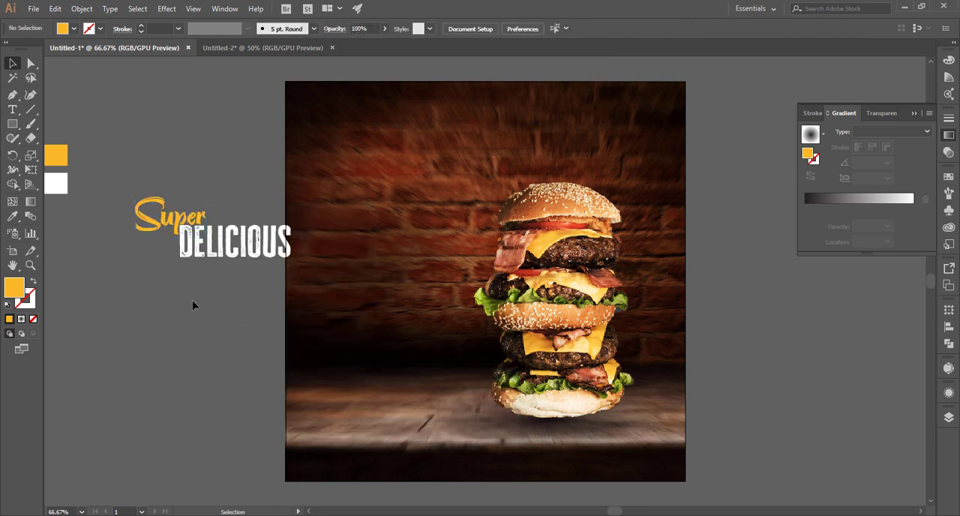
Duplicate the "Super" text straight below "Delicious" and change the copy's wording to "Burger".
click(162, 227)
drag(163, 228, 163, 284)
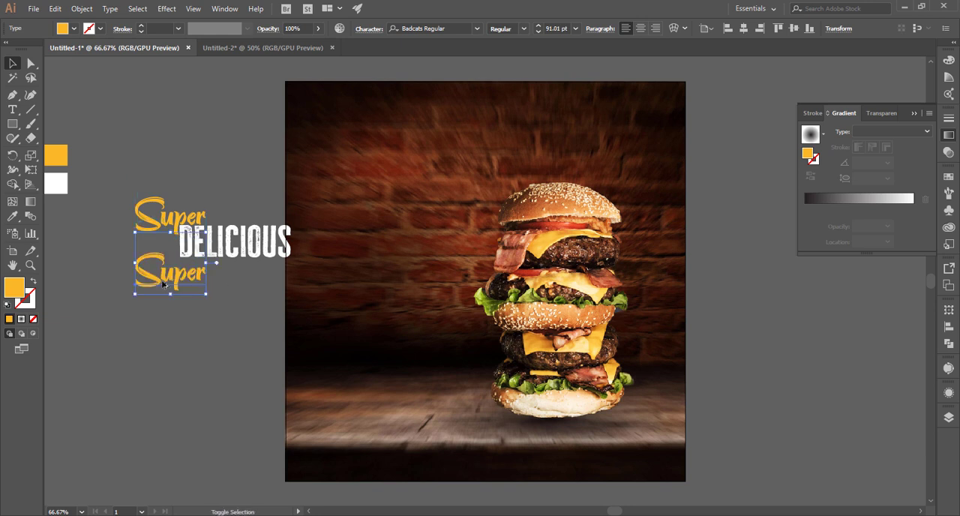
double_click(163, 285)
key(ctrl+a)
text(B)
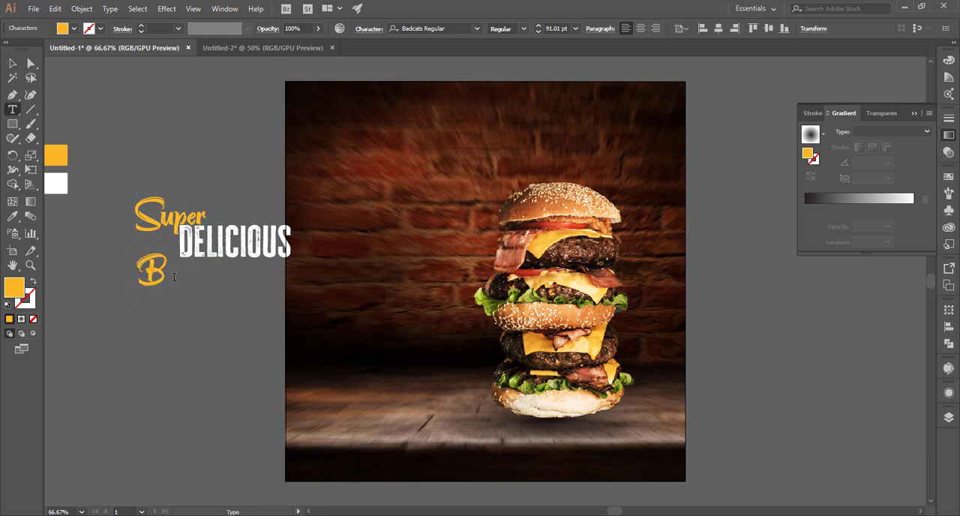
text(urger)
key(Escape)
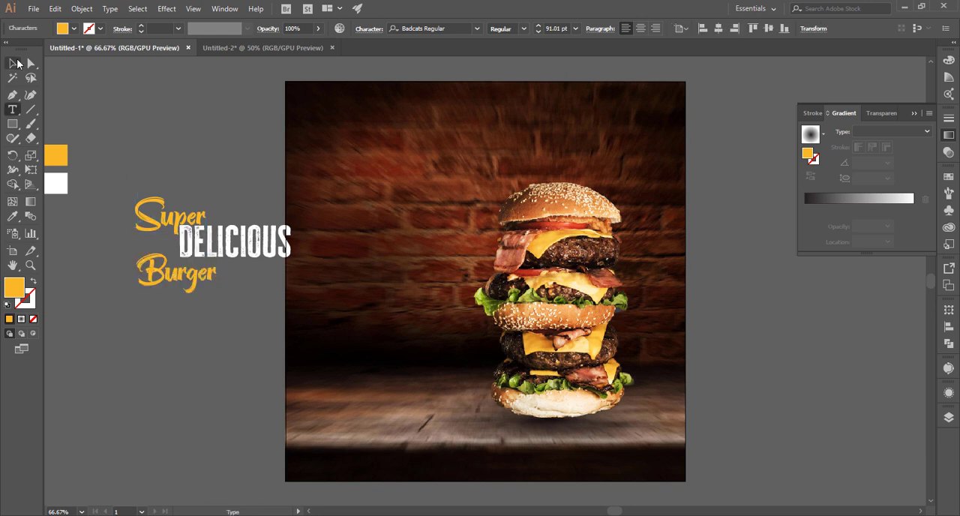
Enlarge the "Burger" text and tuck it under "Delicious" so it extends to about that word's right end.
drag(217, 294, 292, 351)
drag(237, 331, 214, 287)
click(268, 346)
click(260, 309)
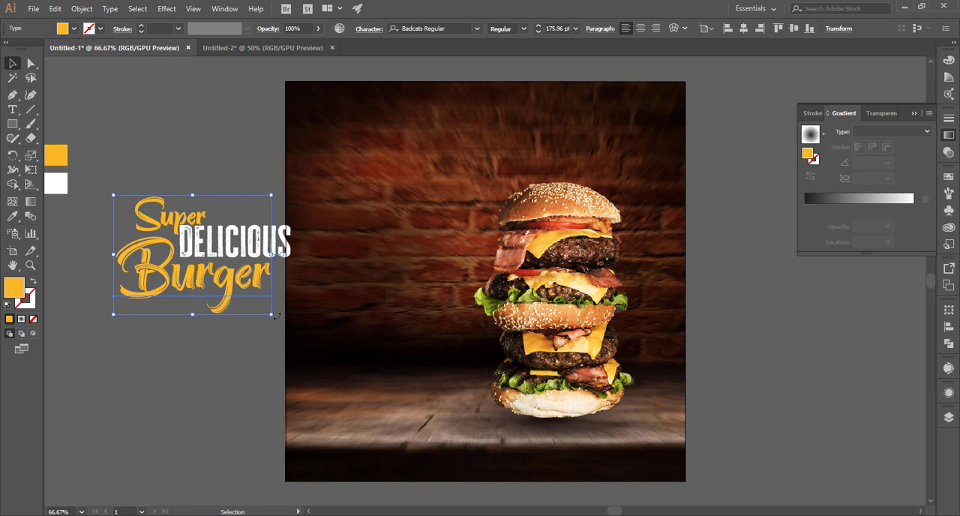
drag(274, 316, 291, 329)
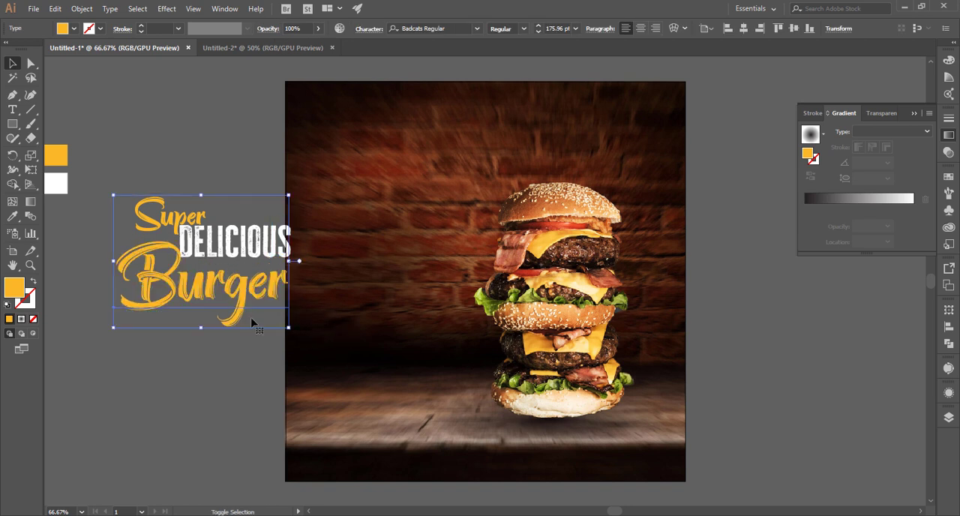
right_click(163, 254)
click(124, 341)
click(123, 339)
Nudge the "Delicious" text slightly right and down between "Super" and "Burger".
click(255, 247)
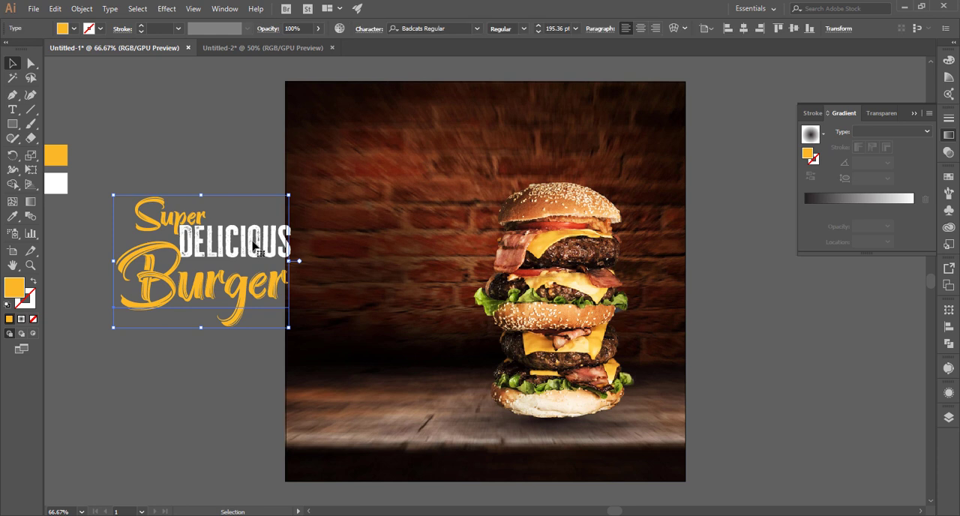
click(212, 319)
click(255, 252)
key(Right)
key(Right)
key(Right)
key(Right)
key(Right)
key(Right)
key(Right)
key(Right)
key(Right)
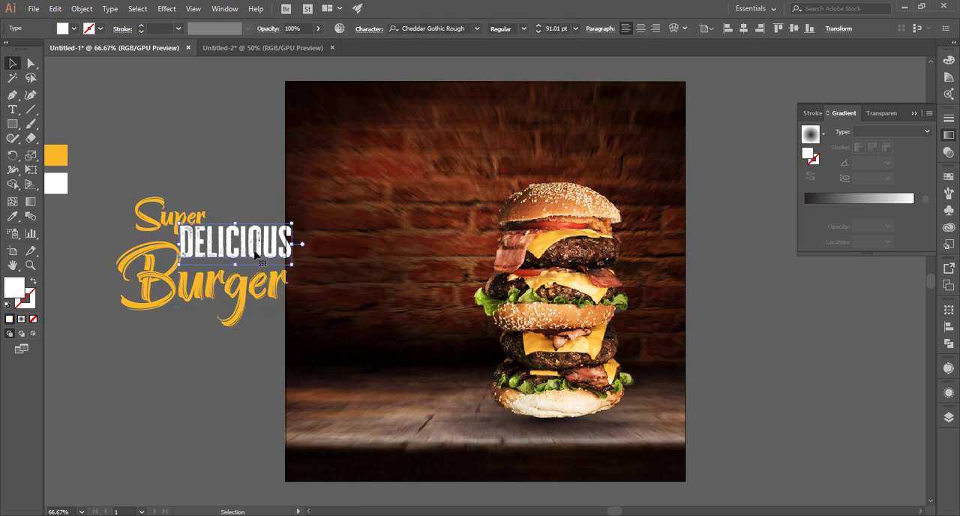
key(Down)
key(Down)
key(Down)
key(Down)
key(Down)
key(Down)
key(Down)
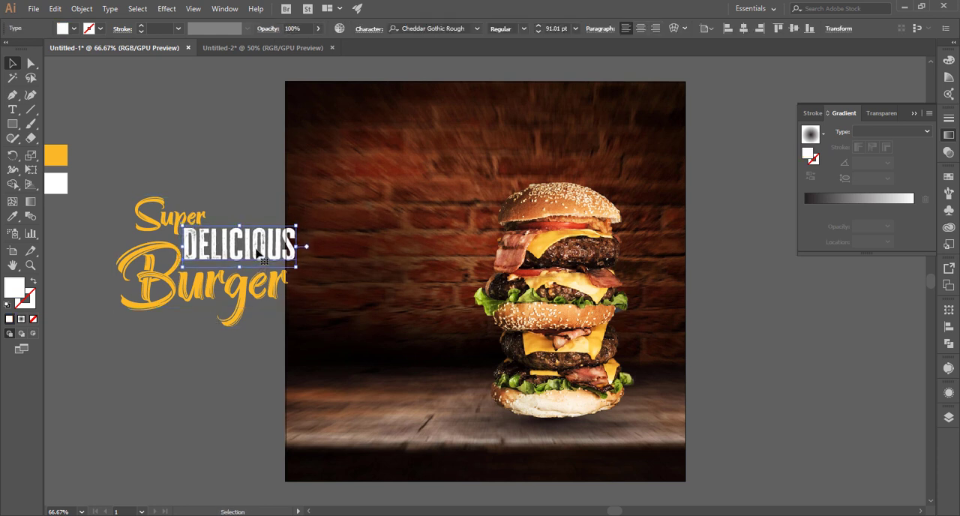
Shrink "Delicious" so it ends level with "Burger", and shift "Super" slightly right and down towards it.
drag(298, 226, 291, 228)
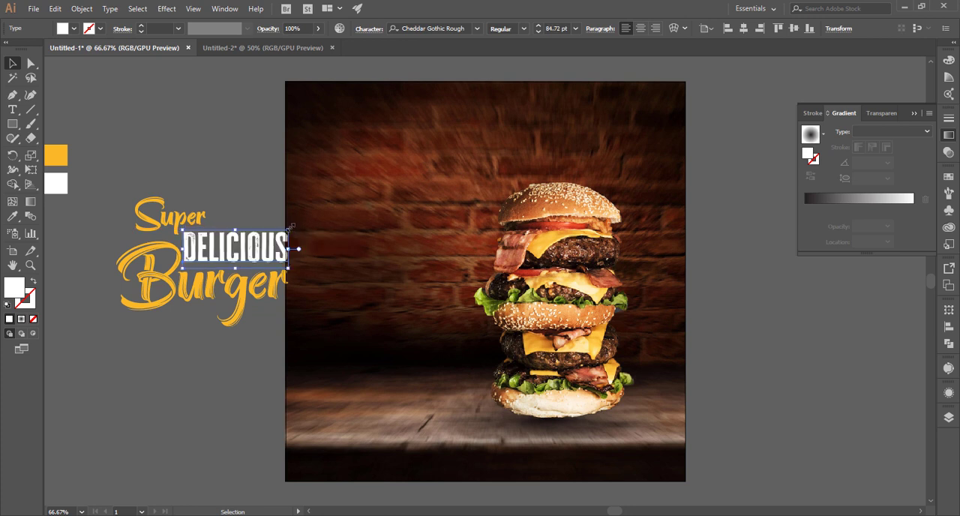
drag(165, 205, 162, 213)
click(189, 169)
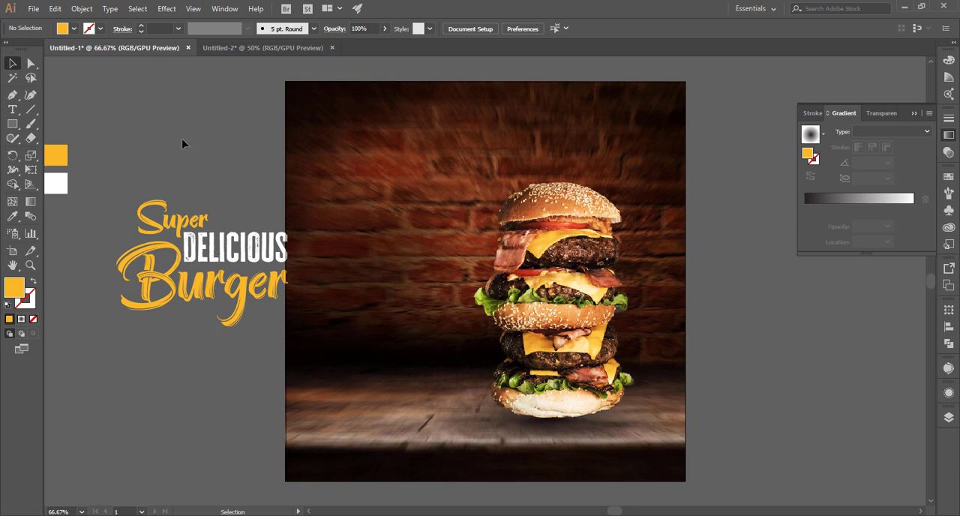
Move the three title words together onto the banner, beside the burger's upper part on the brick wall.
key(ctrl+a)
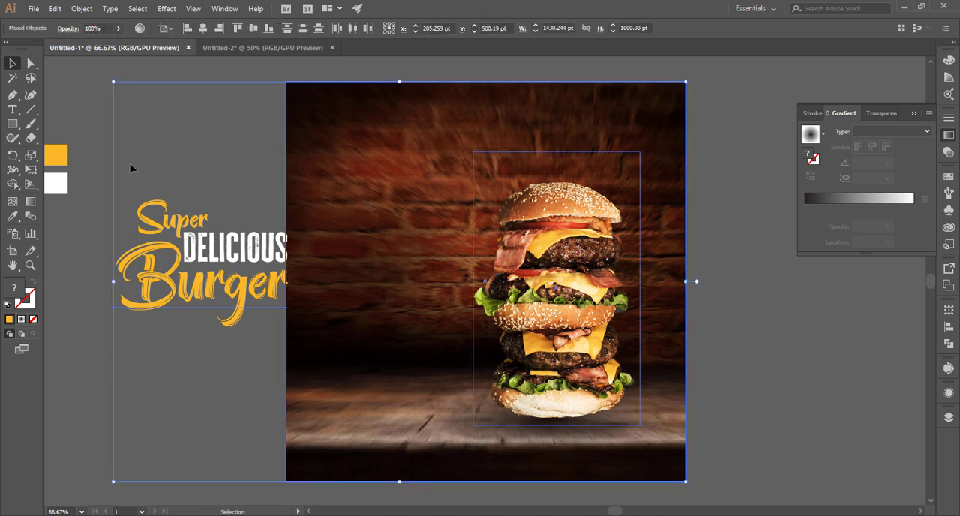
click(172, 152)
click(378, 169)
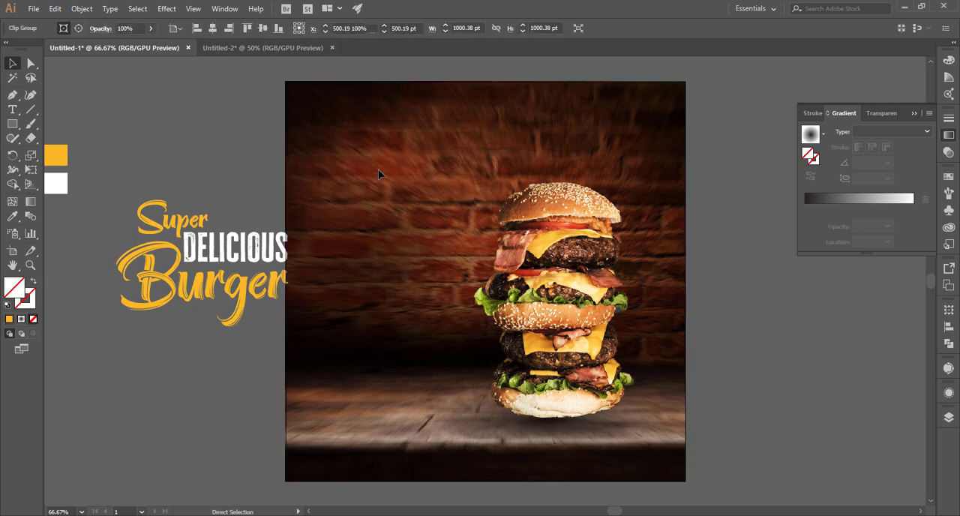
click(227, 188)
click(248, 308)
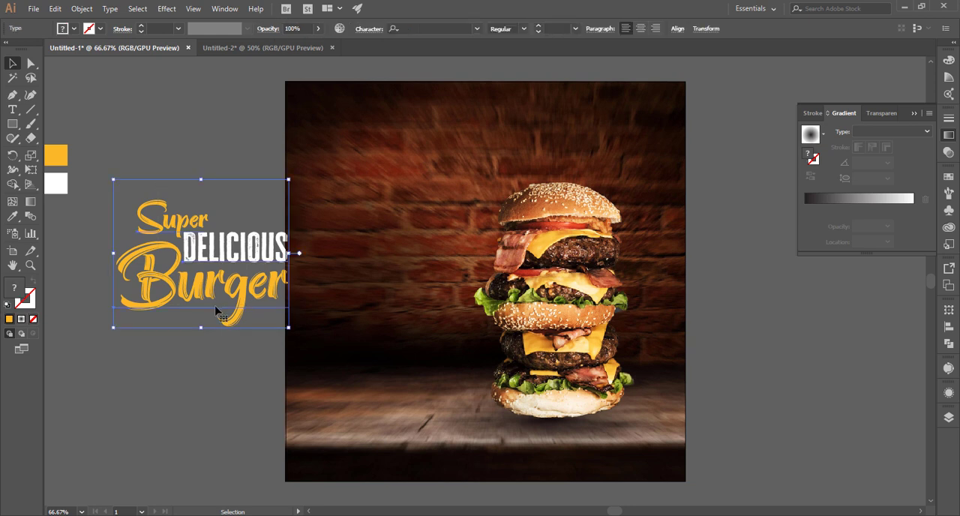
drag(248, 309, 433, 249)
click(217, 246)
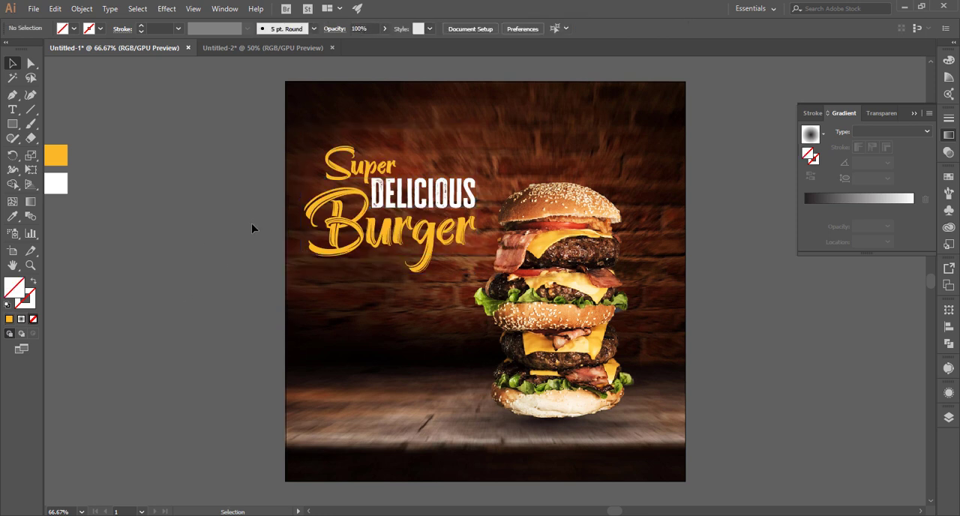
Cover the artboard with the light-wave.png image from the Untitled-2 document and set its blend mode to Screen.
click(255, 52)
drag(498, 257, 684, 478)
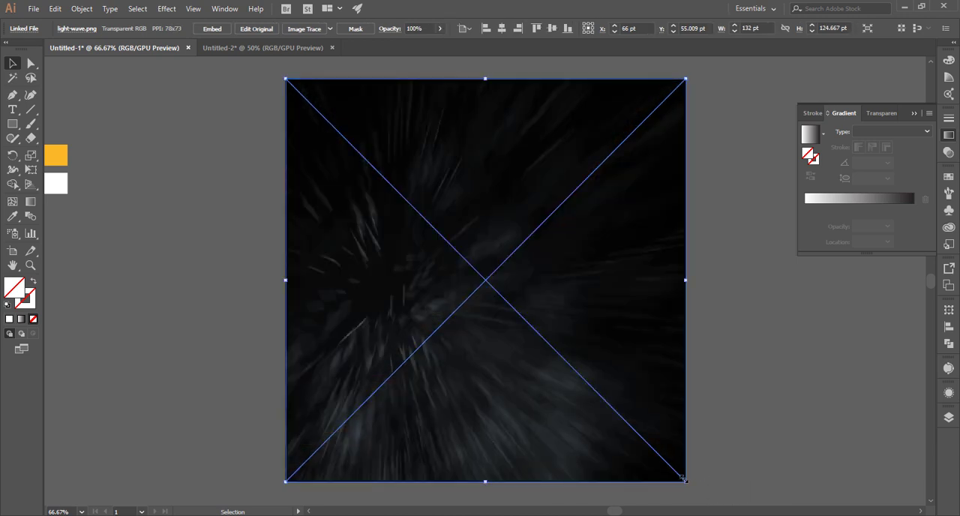
click(881, 112)
click(833, 132)
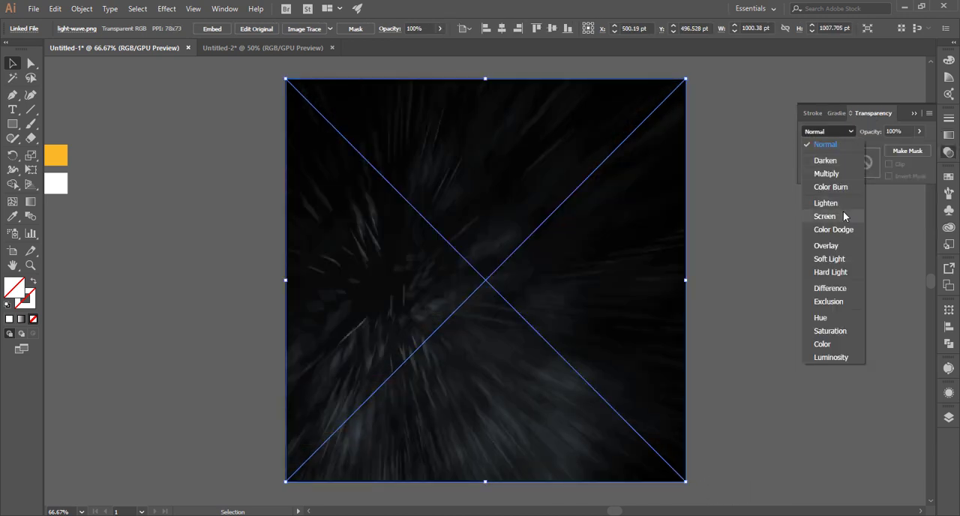
click(844, 215)
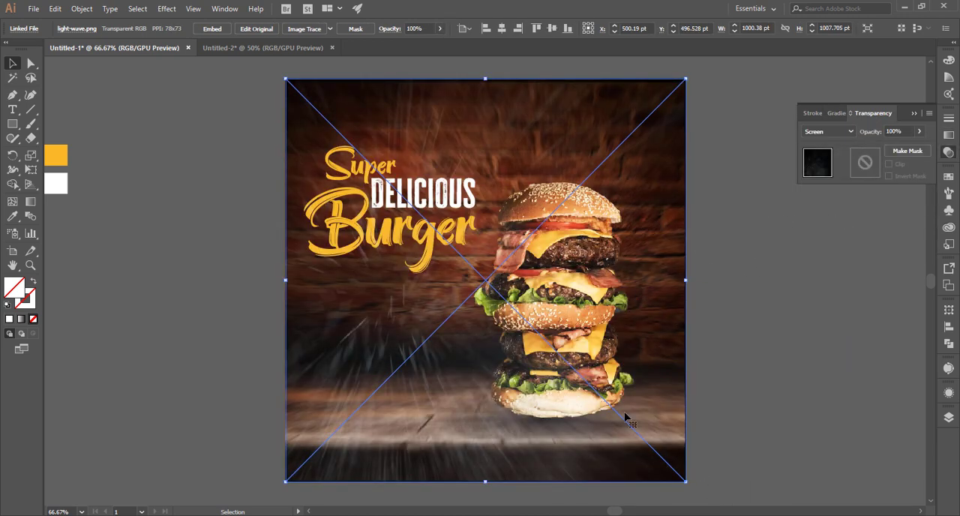
Lower the light-wave overlay's opacity to 39%.
click(919, 133)
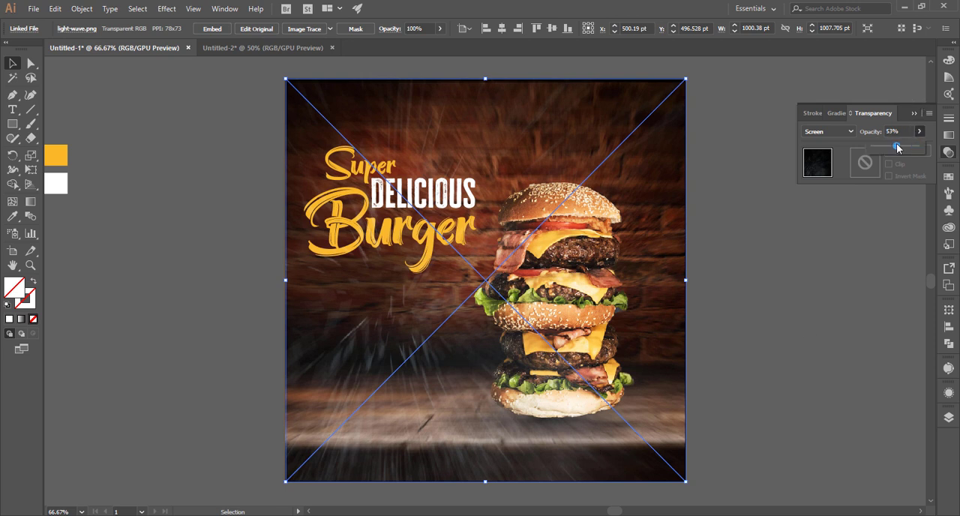
drag(898, 147, 889, 152)
click(813, 356)
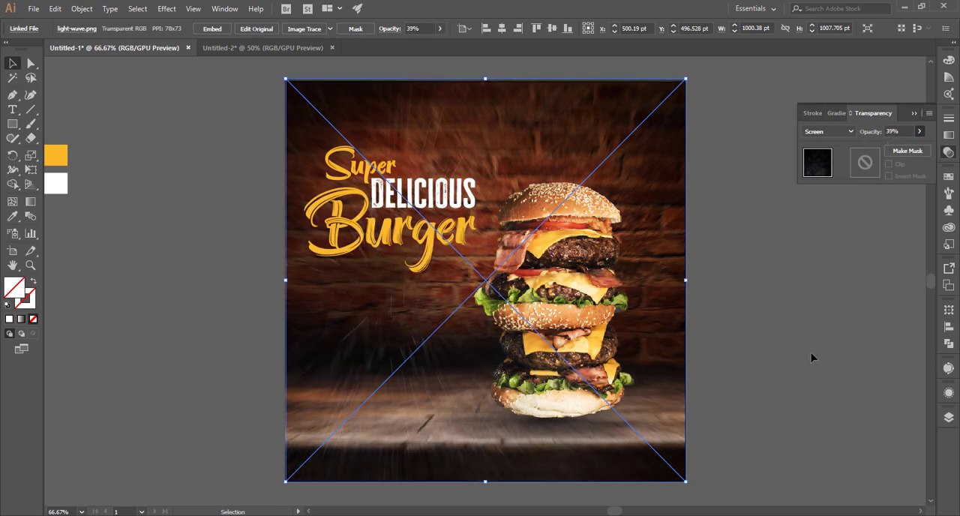
click(264, 399)
click(307, 386)
alt+click(307, 388)
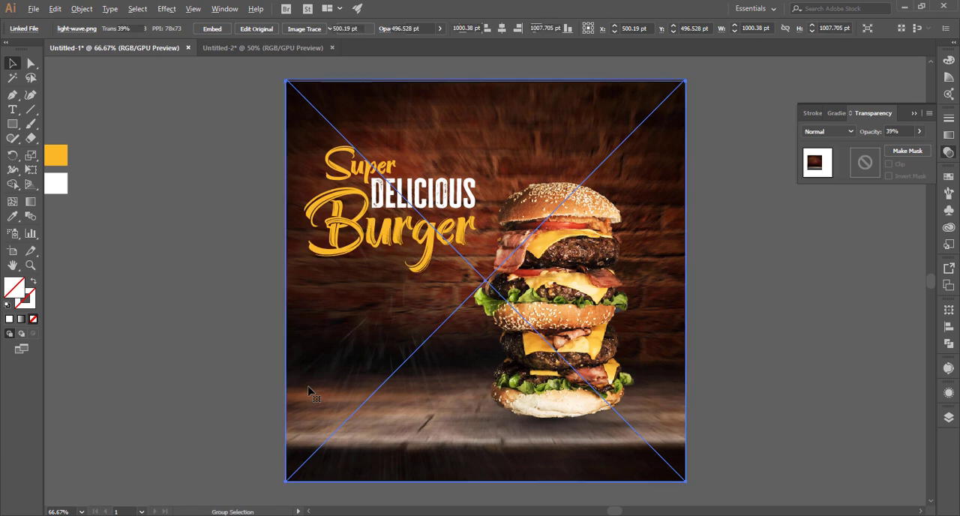
click(702, 403)
click(425, 393)
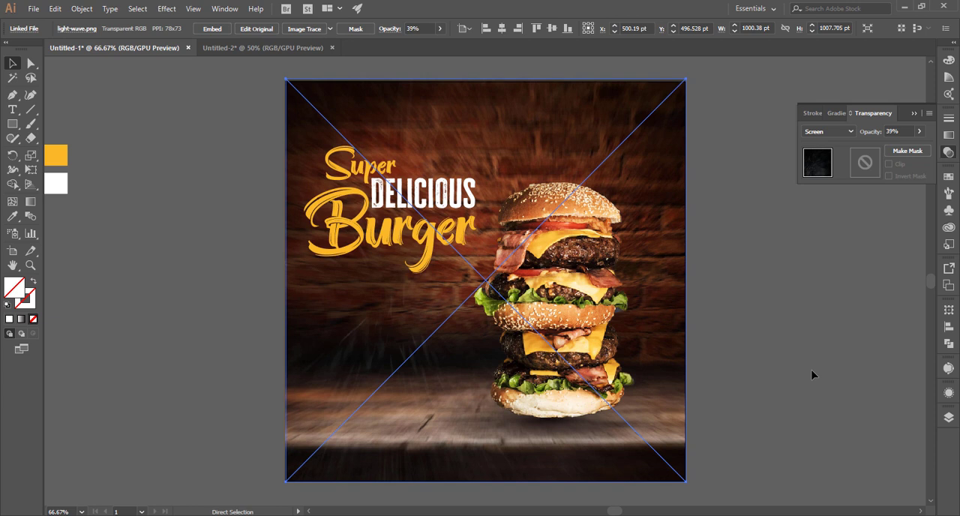
Set the light-wave overlay's opacity to 15% and lock the background artwork.
click(904, 131)
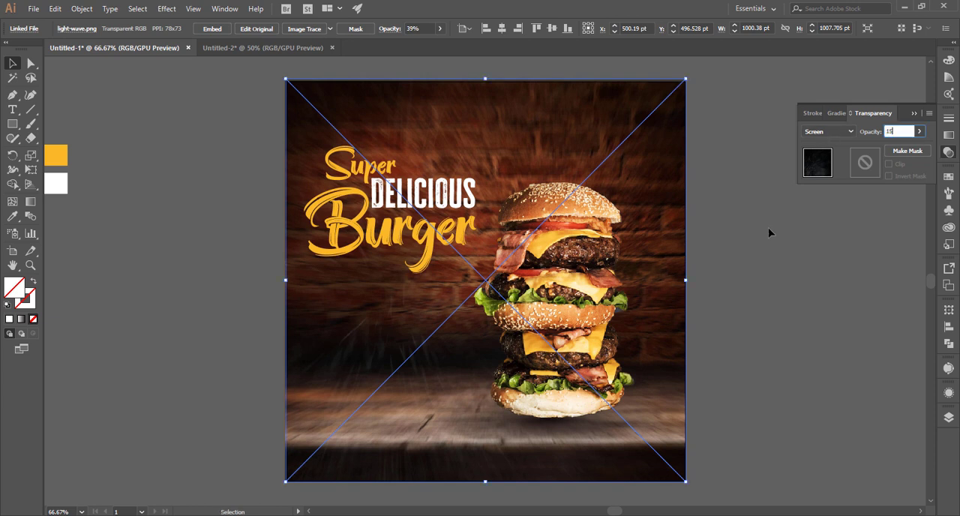
text(15)
click(738, 333)
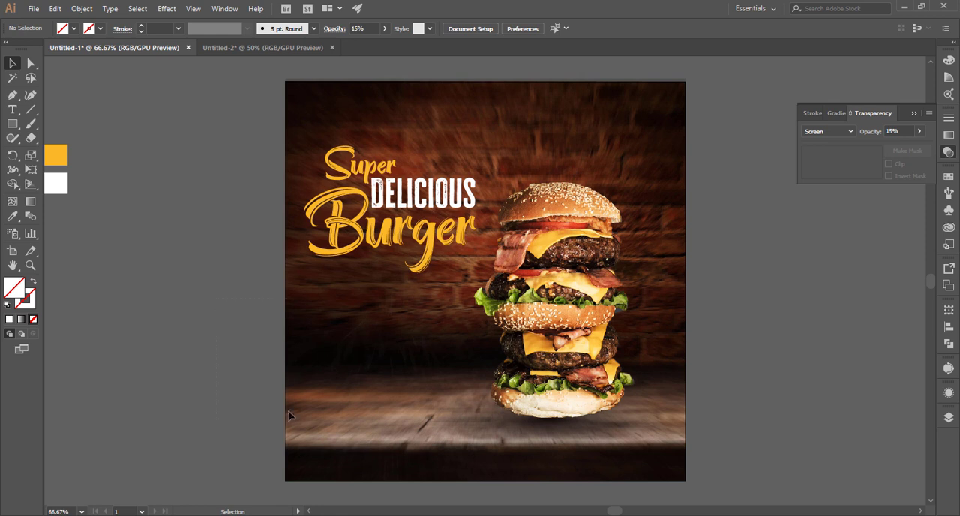
drag(289, 411, 308, 438)
key(ctrl+2)
Draw a wide, flat rectangle beside the artboard and fill it with the yellow sampled from the swatch square.
click(13, 123)
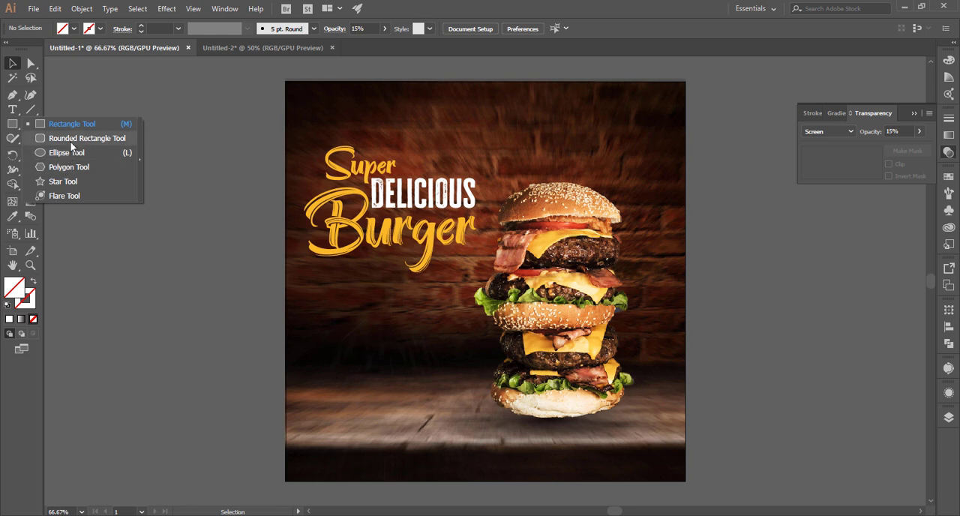
click(72, 124)
drag(184, 377, 282, 405)
key(i)
click(67, 157)
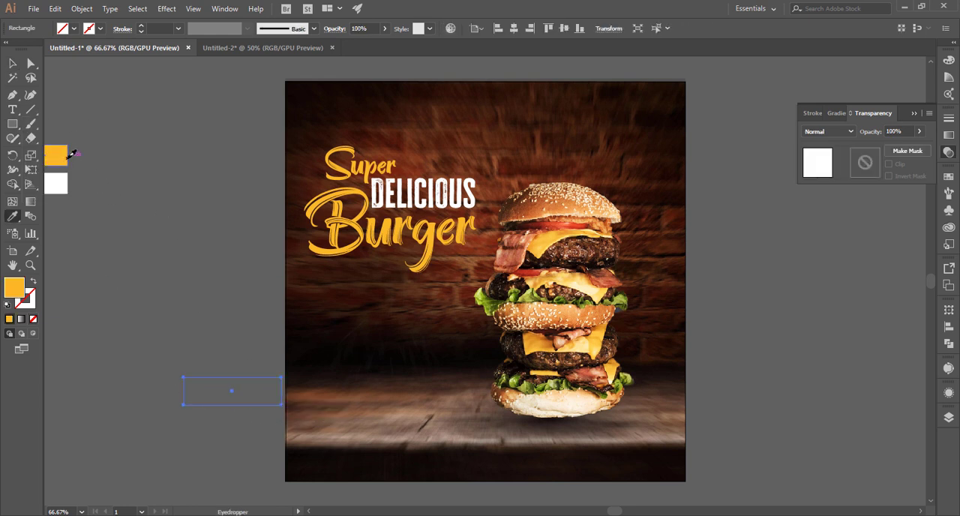
click(13, 64)
click(195, 333)
Round the yellow rectangle's corners fully into a pill shape.
click(32, 66)
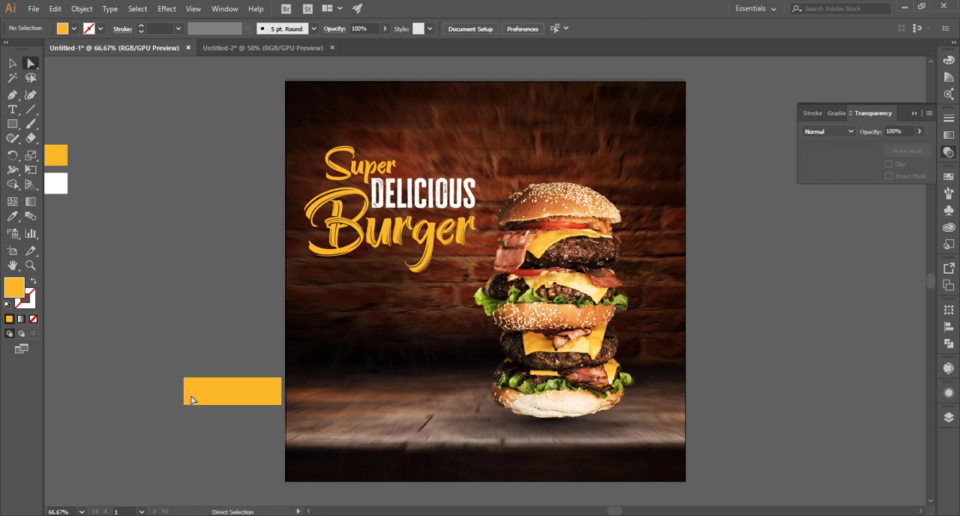
click(191, 399)
drag(189, 391, 278, 397)
click(210, 303)
Narrow the yellow pill, move it clear of the artboard and reset its corners to square.
key(ctrl+plus)
key(ctrl+plus)
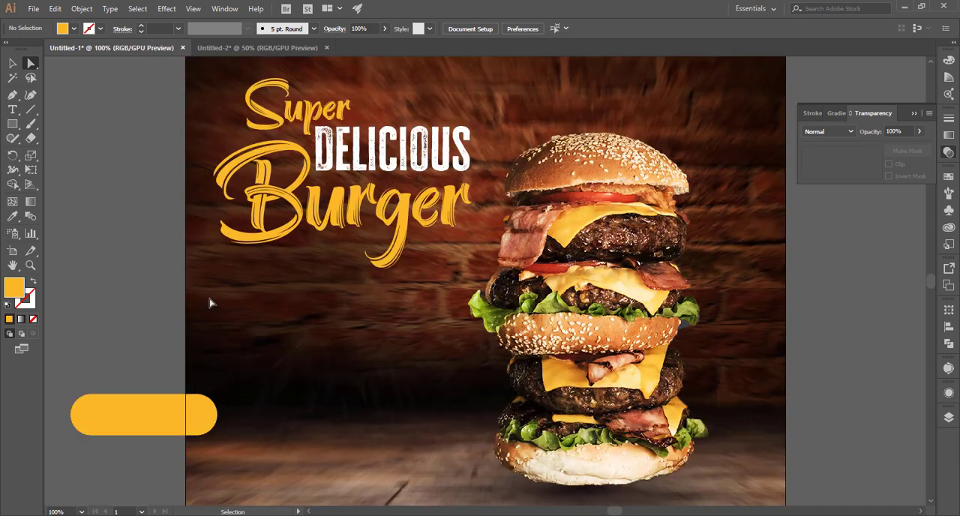
drag(249, 341, 597, 258)
key(v)
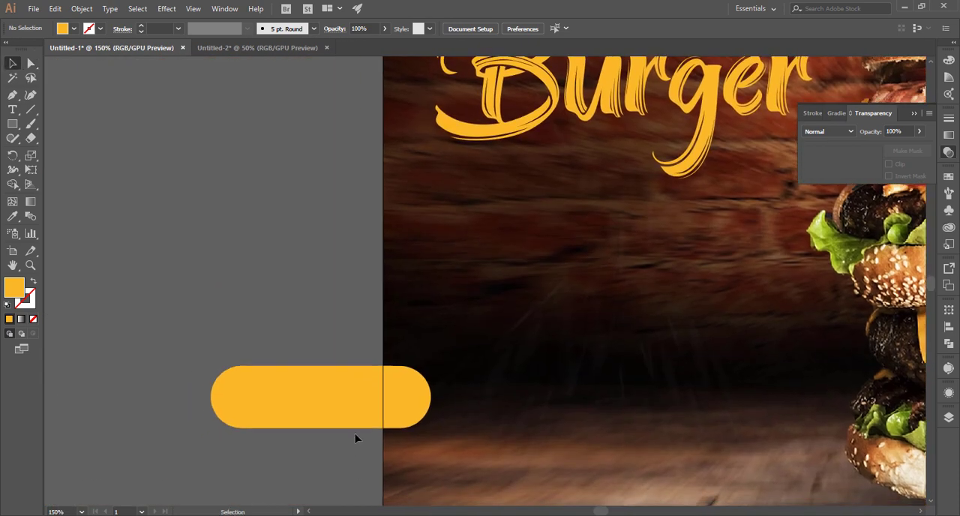
click(395, 423)
drag(433, 429, 398, 428)
drag(321, 428, 300, 328)
click(32, 66)
drag(495, 359, 536, 366)
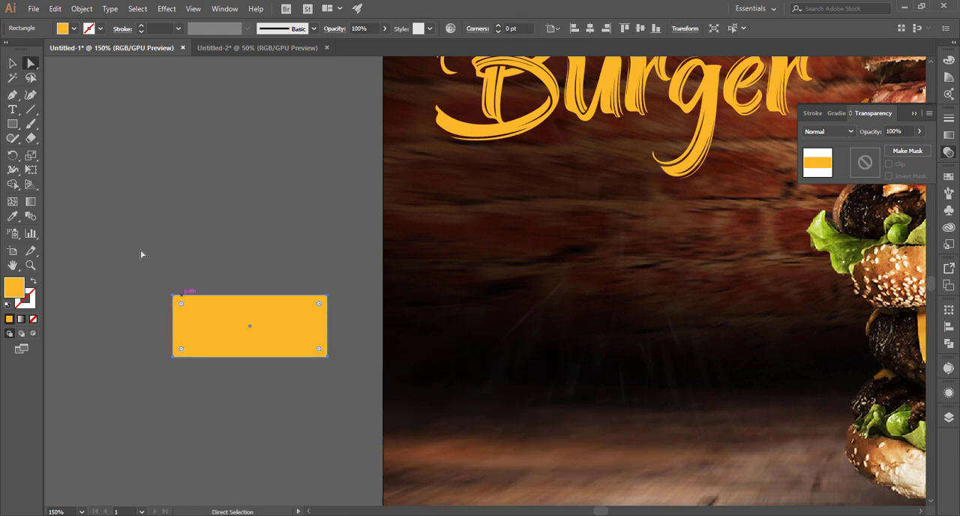
Reduce the yellow rectangle's height by about a third and round its corners fully into a slim pill.
click(141, 250)
key(v)
click(247, 351)
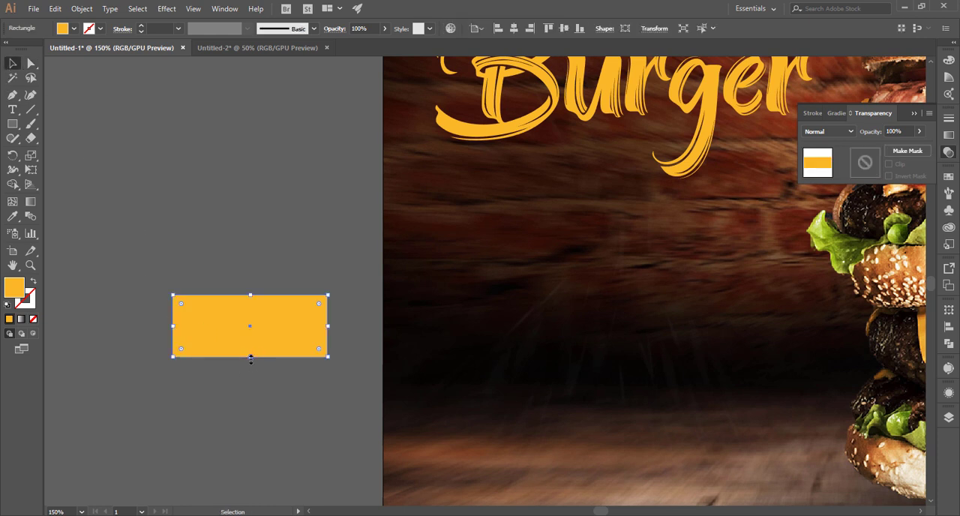
drag(249, 357, 251, 335)
click(31, 63)
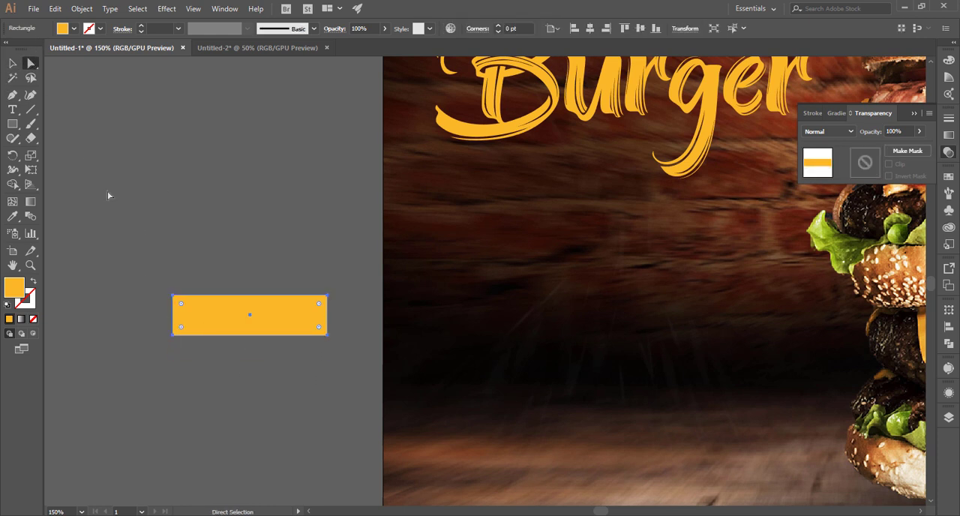
drag(181, 303, 263, 339)
click(233, 174)
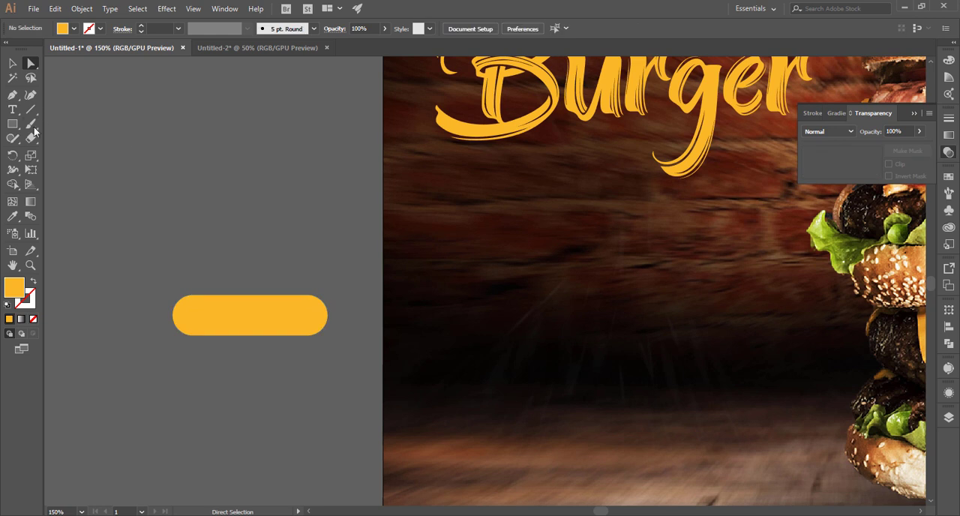
Draw a circle about 29.7 pt wide inside the pill's left end and fill it white.
right_click(14, 124)
click(66, 153)
drag(192, 313, 207, 326)
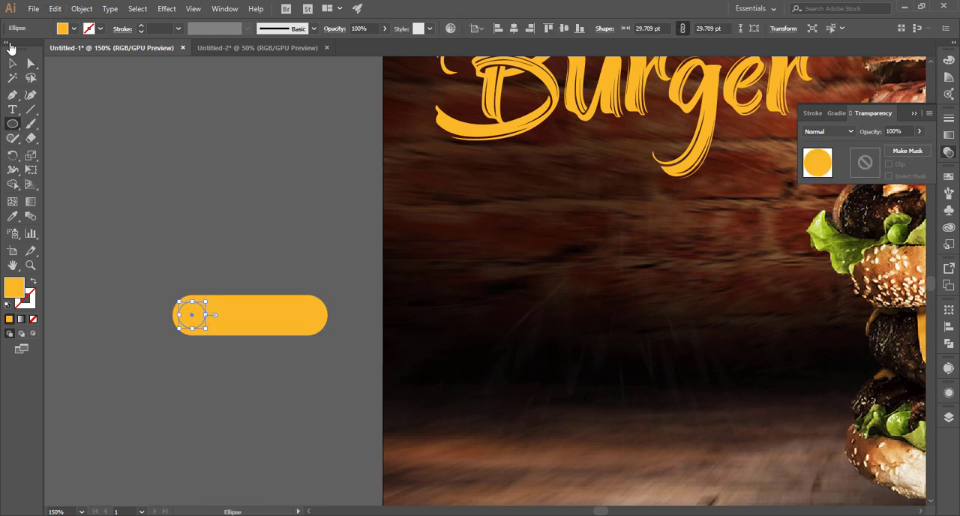
click(13, 63)
click(63, 30)
click(25, 47)
click(248, 273)
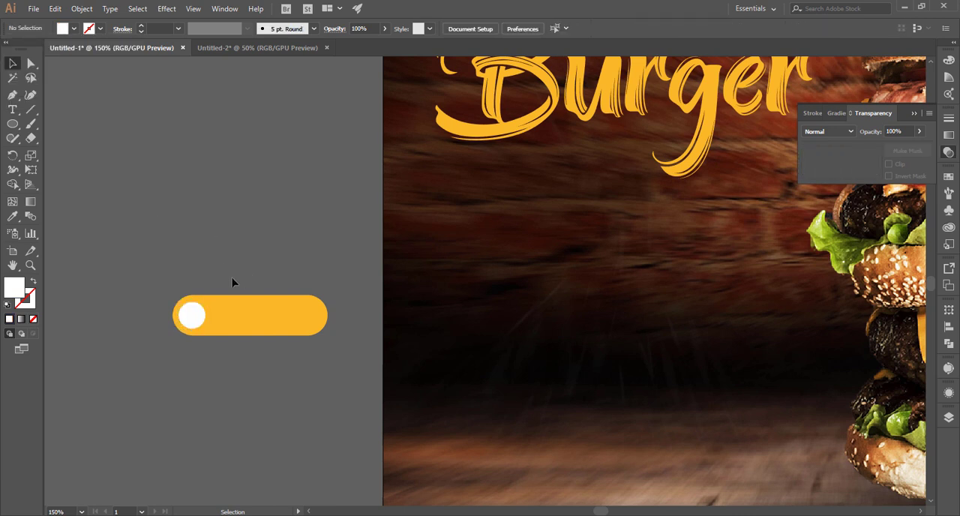
Enlarge the white circle slightly inside the pill's left end.
key(ctrl+space)
drag(194, 252, 265, 291)
click(198, 381)
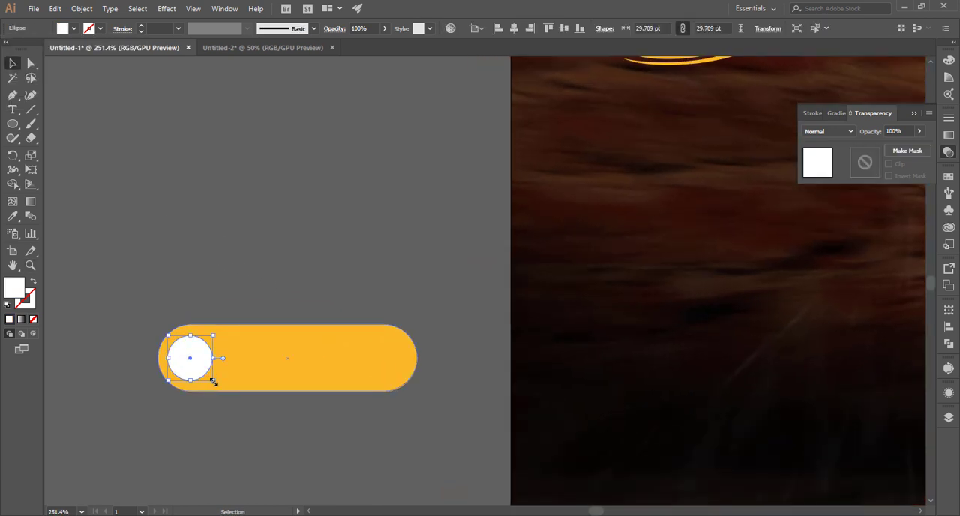
drag(210, 385, 217, 382)
click(104, 209)
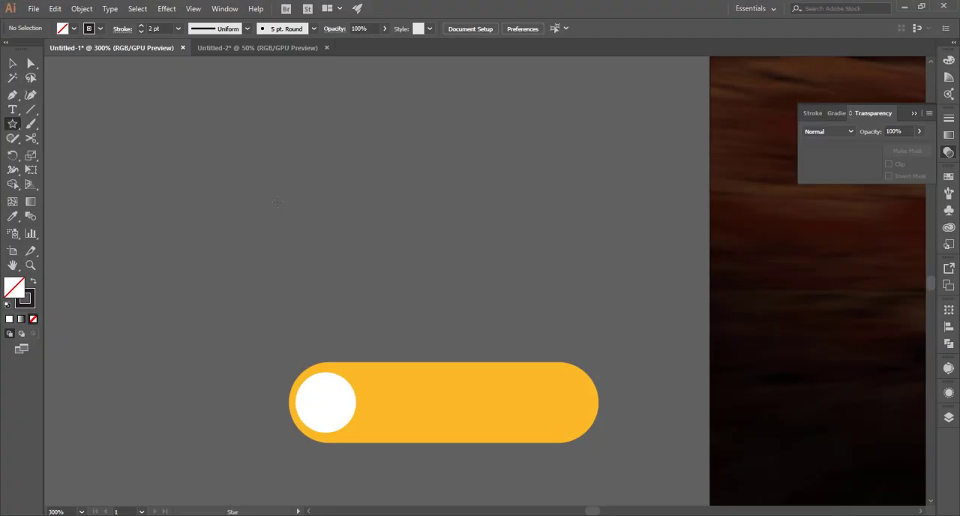
Create a three-pointed star with 25 pt and 50 pt radii above the pill and rotate this triangle to point right.
click(350, 176)
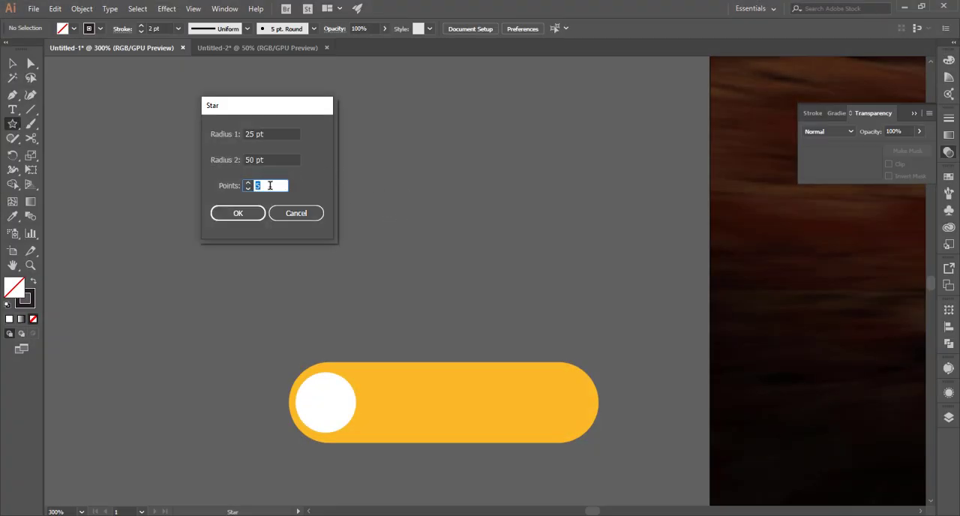
click(242, 212)
key(v)
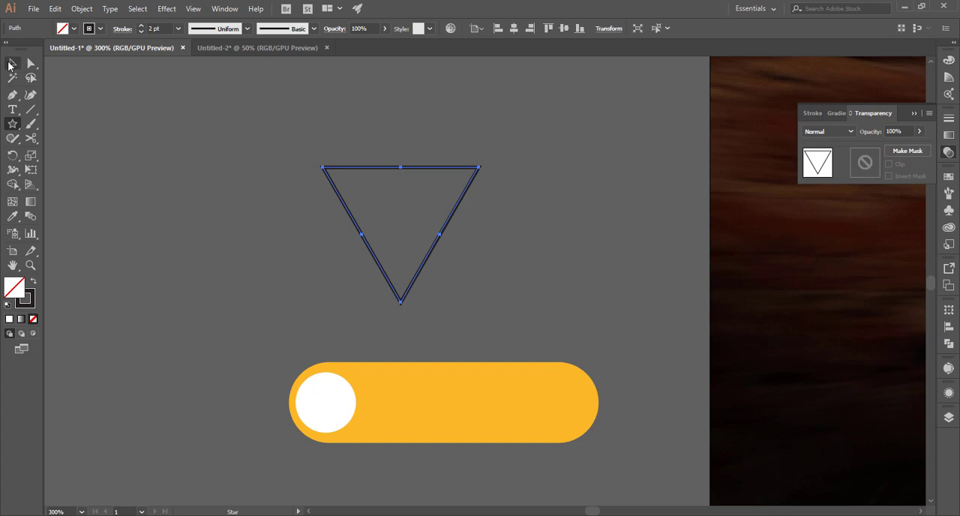
drag(480, 161, 334, 179)
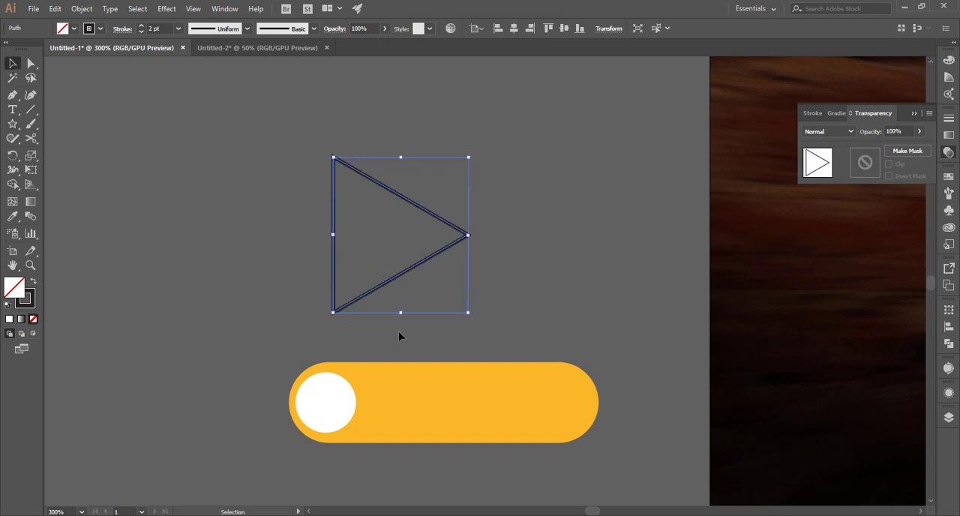
Shrink the triangle to a small arrow narrower than the white circle and set its stroke to 2 pt.
drag(401, 313, 400, 278)
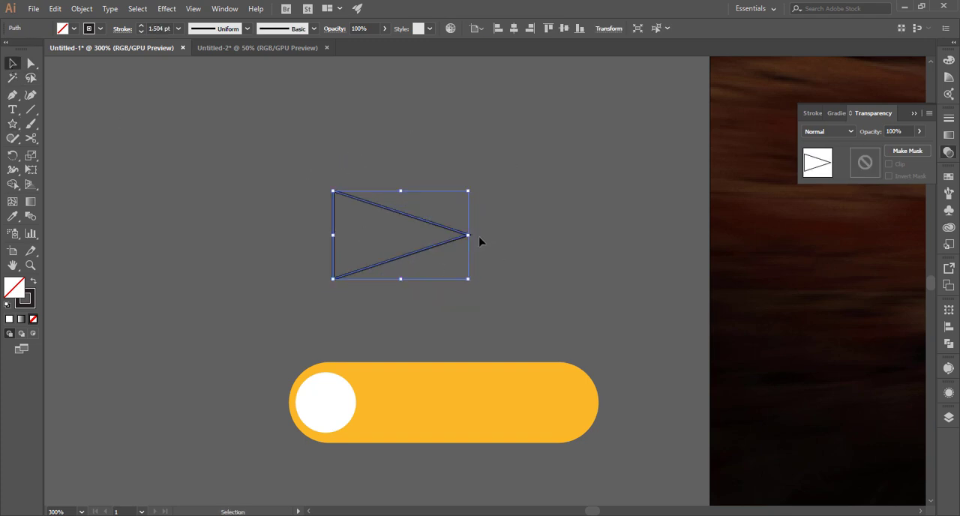
drag(470, 237, 422, 236)
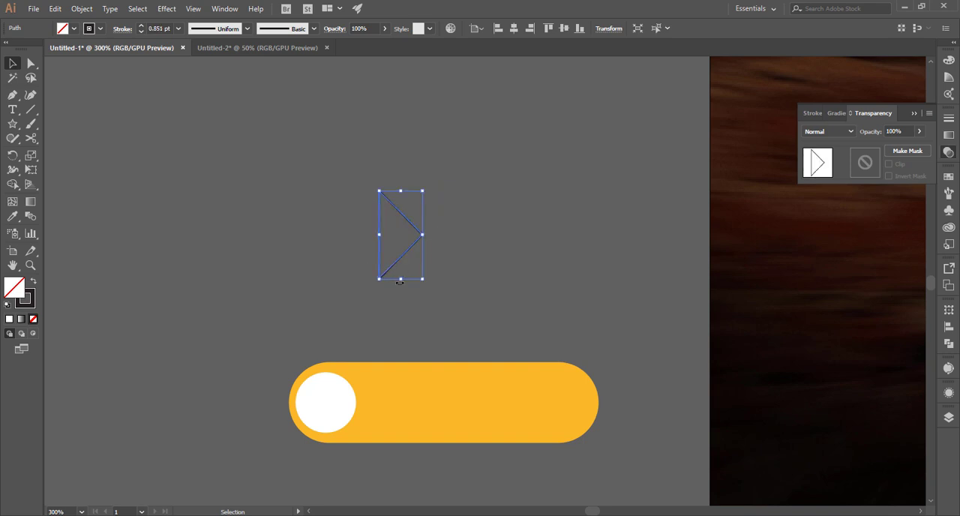
drag(401, 279, 401, 260)
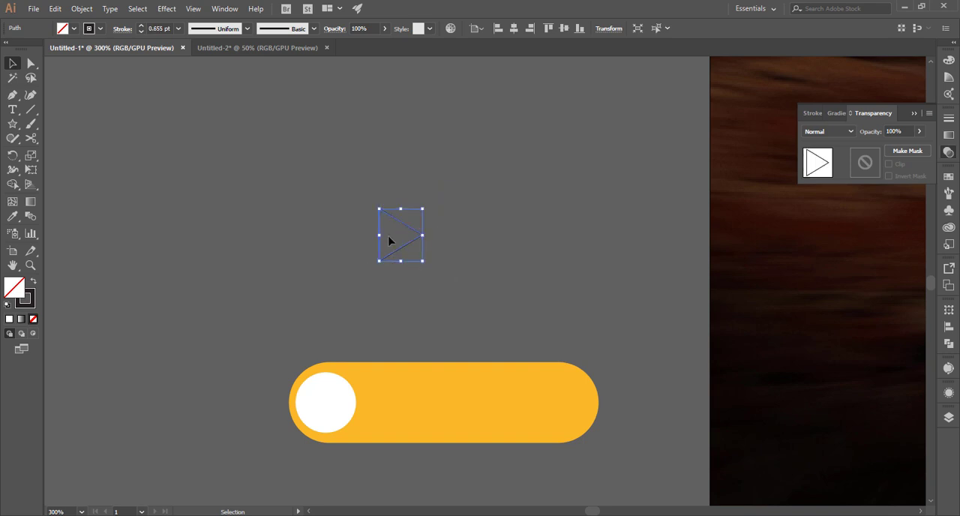
click(166, 28)
text(2)
key(Return)
click(106, 182)
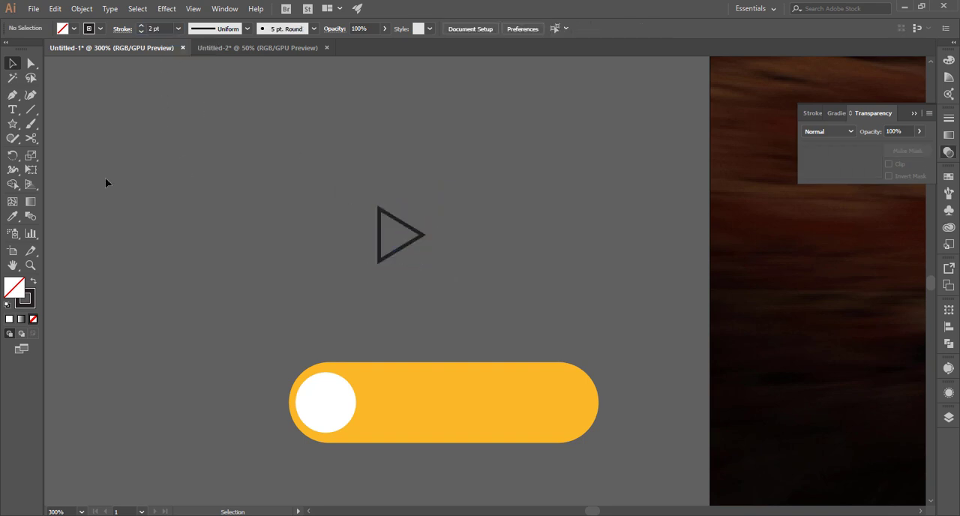
Cut the triangle outline at its two left corners with the Scissors tool and delete the vertical side.
click(33, 138)
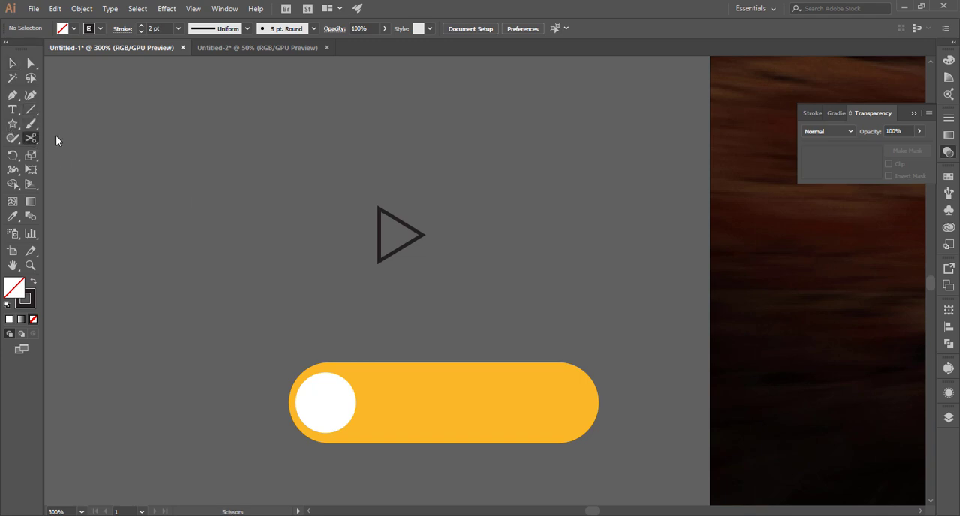
click(379, 208)
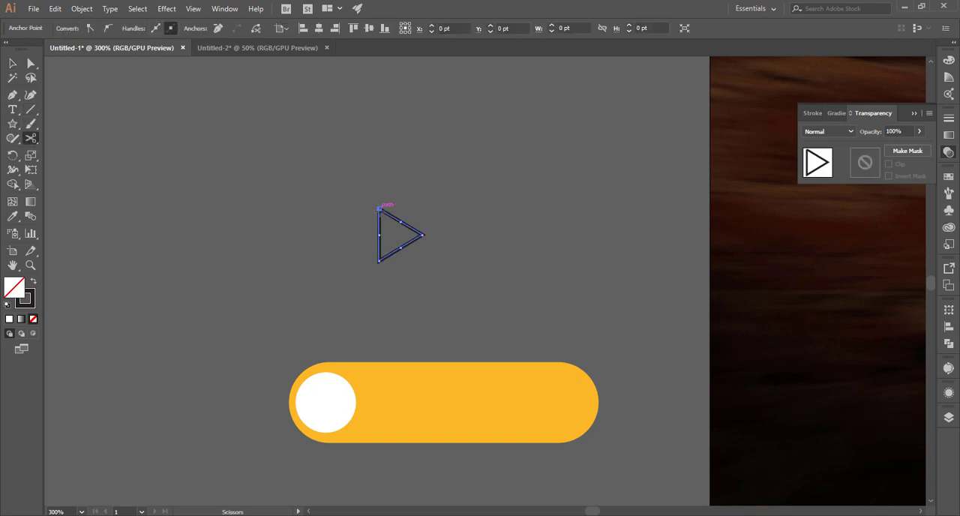
click(379, 261)
key(v)
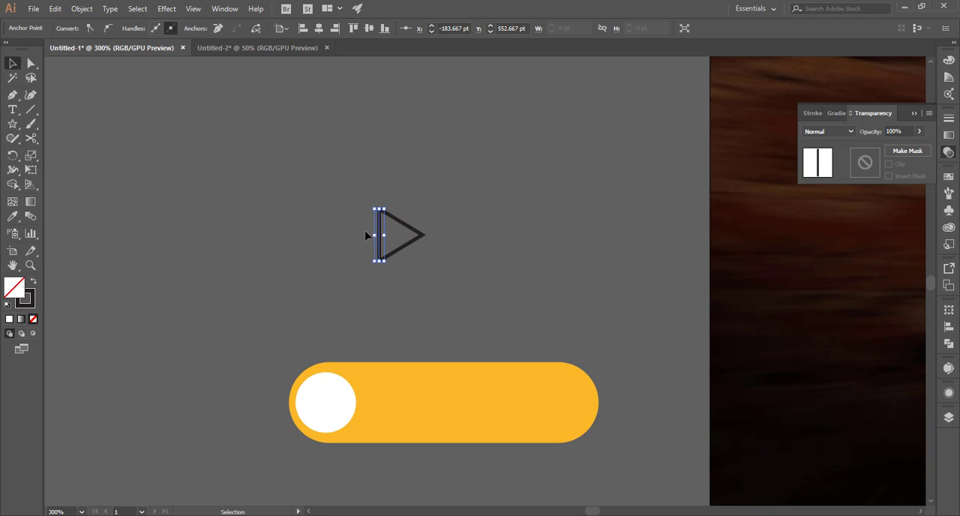
click(369, 239)
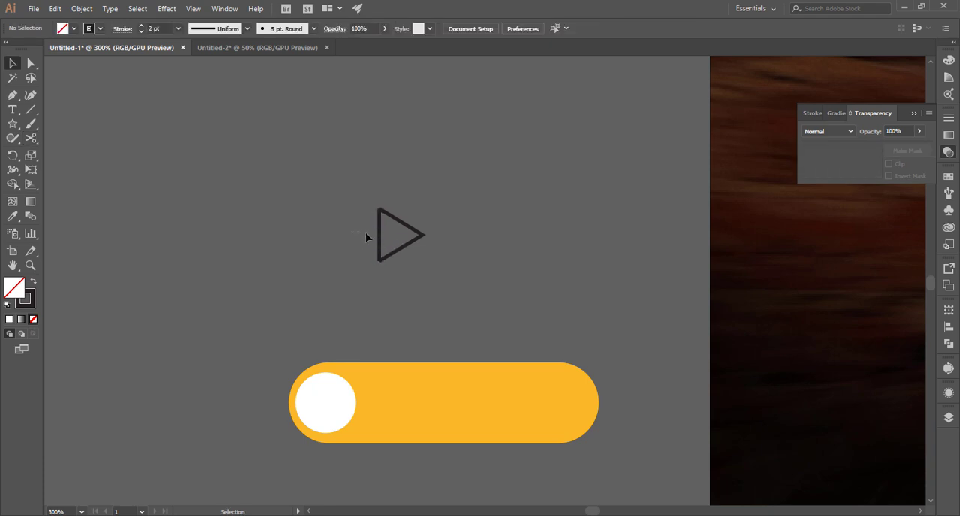
key(Delete)
Draw a horizontal line from the arrowhead's tip out to the left as its shaft, and group it with the arrowhead.
click(30, 109)
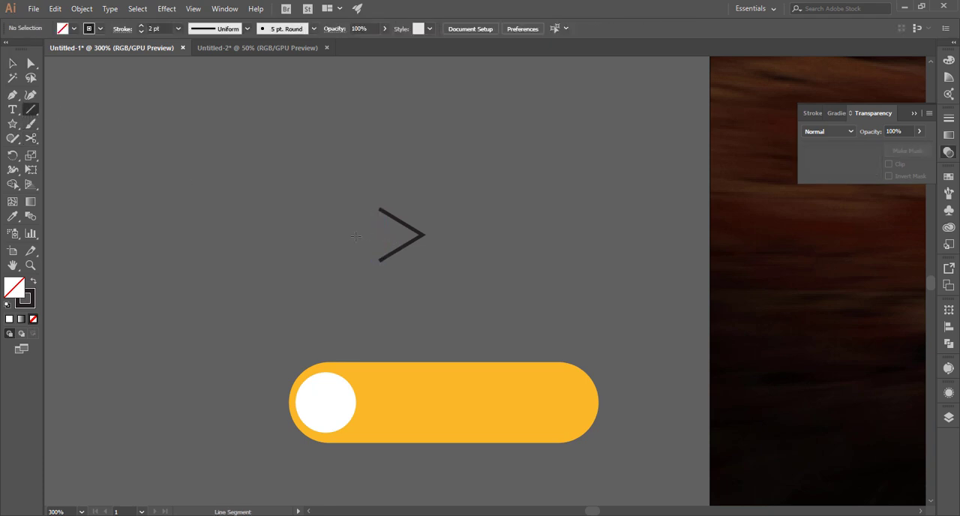
drag(425, 235, 337, 235)
key(v)
click(315, 208)
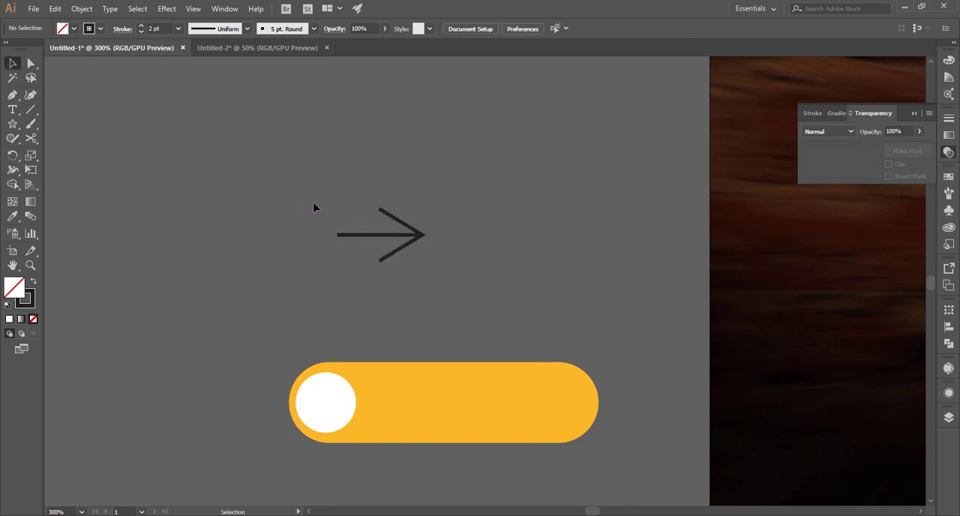
key(ctrl+a)
key(ctrl+g)
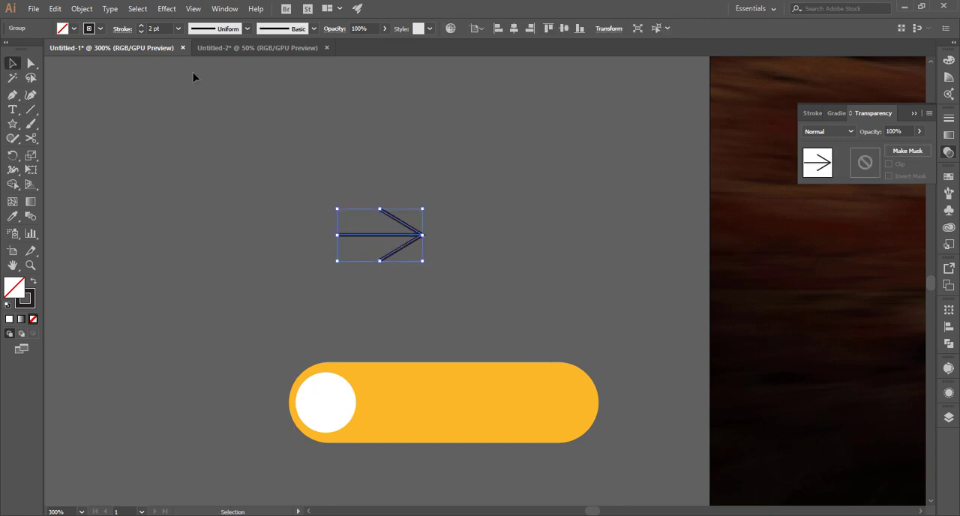
Set the arrow's stroke to 3 pt, then scale it down and place it inside the pill's white circle.
click(141, 26)
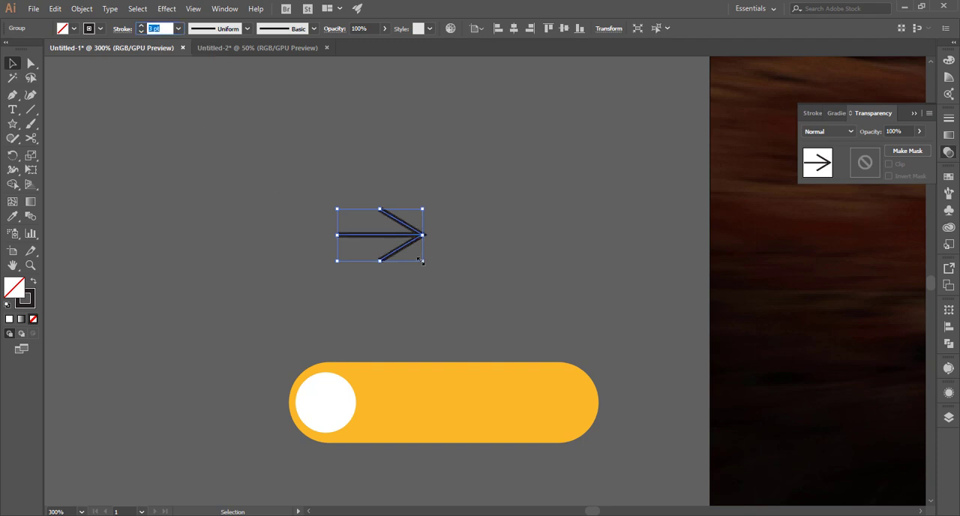
mouse_move(422, 262)
mouse_down()
mouse_move(436, 257)
mouse_move(402, 248)
mouse_move(337, 407)
mouse_up()
click(354, 327)
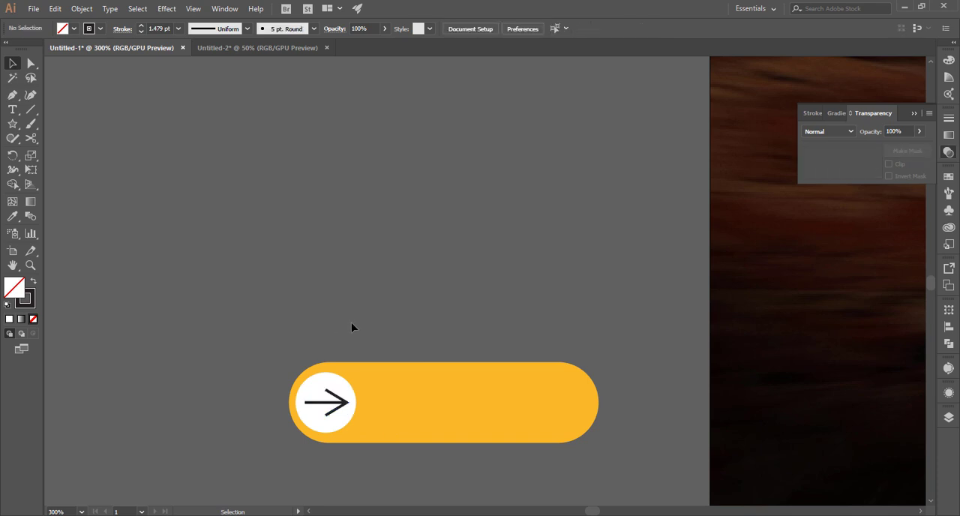
Add the text "ORDER NOW" above the pill and set its font to Montserrat Black.
drag(375, 319, 274, 206)
click(12, 112)
click(254, 141)
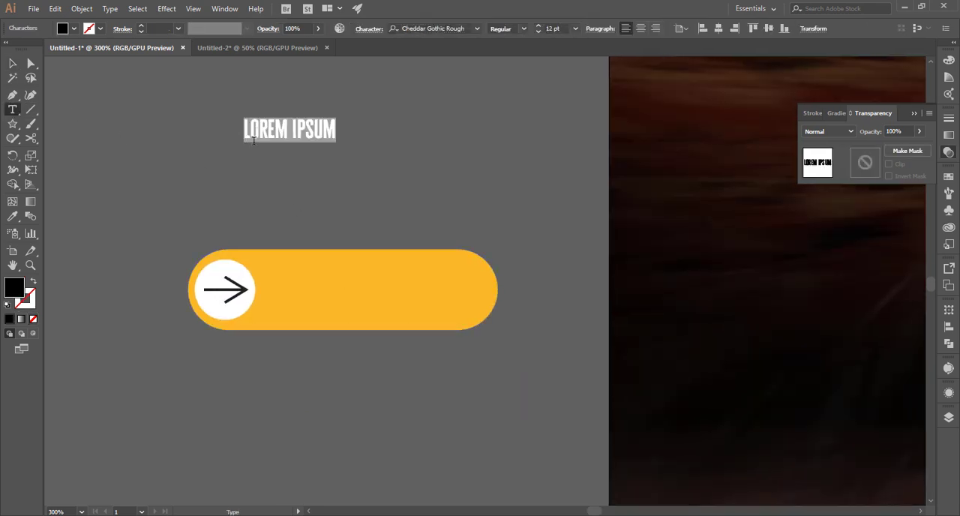
text(ORDER NO)
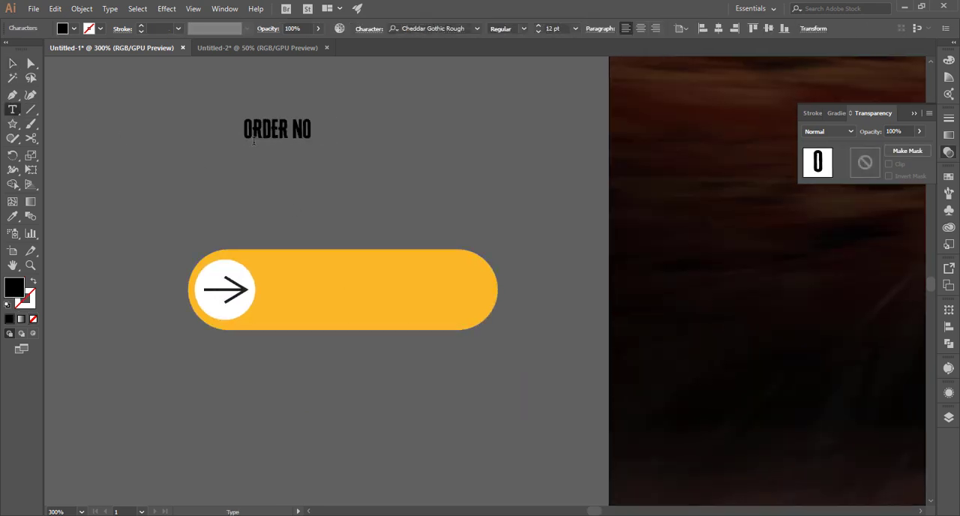
text(W)
click(12, 65)
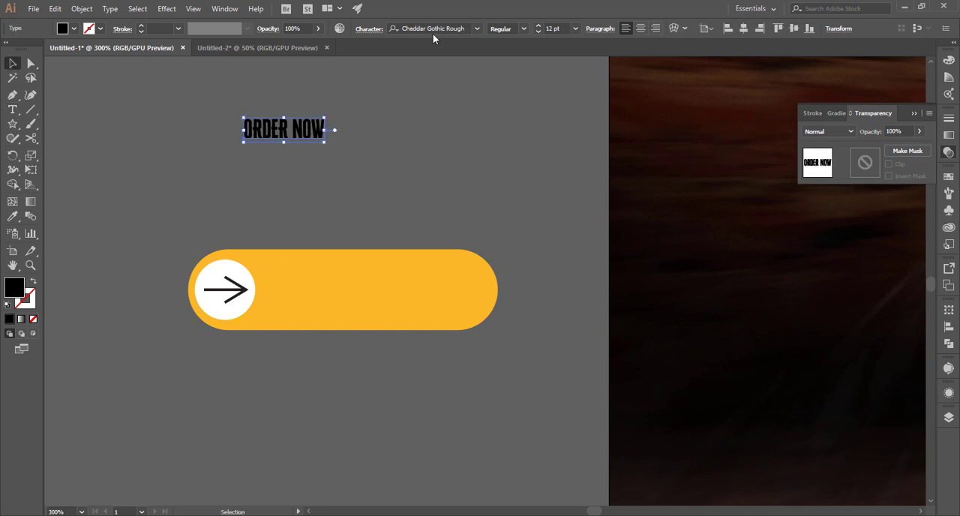
click(431, 28)
text(mon)
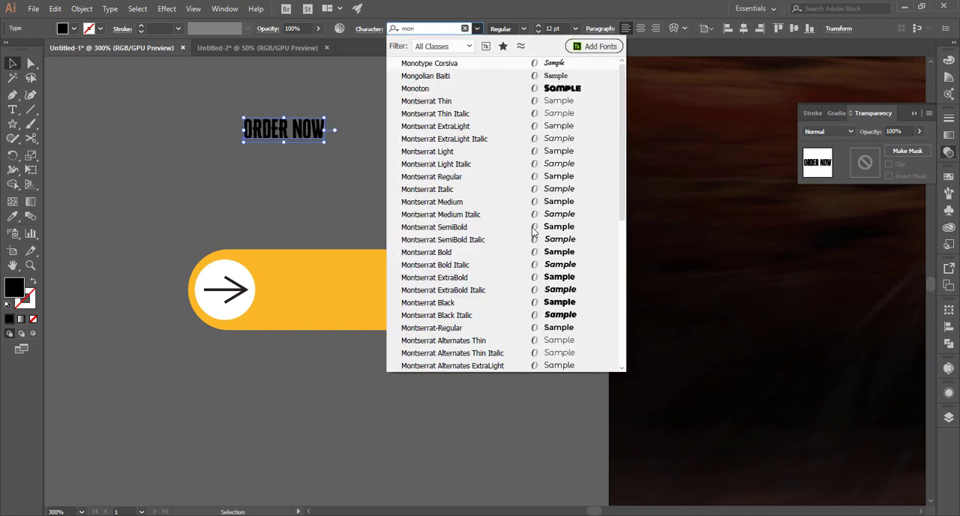
click(577, 302)
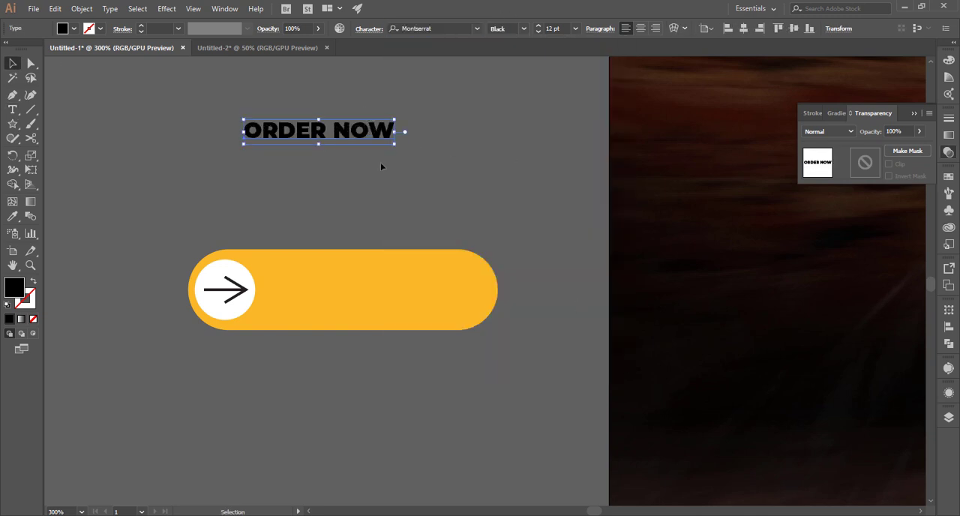
Place the "ORDER NOW" text on the pill beside the white circle and shorten the pill from its right end.
drag(363, 130, 386, 285)
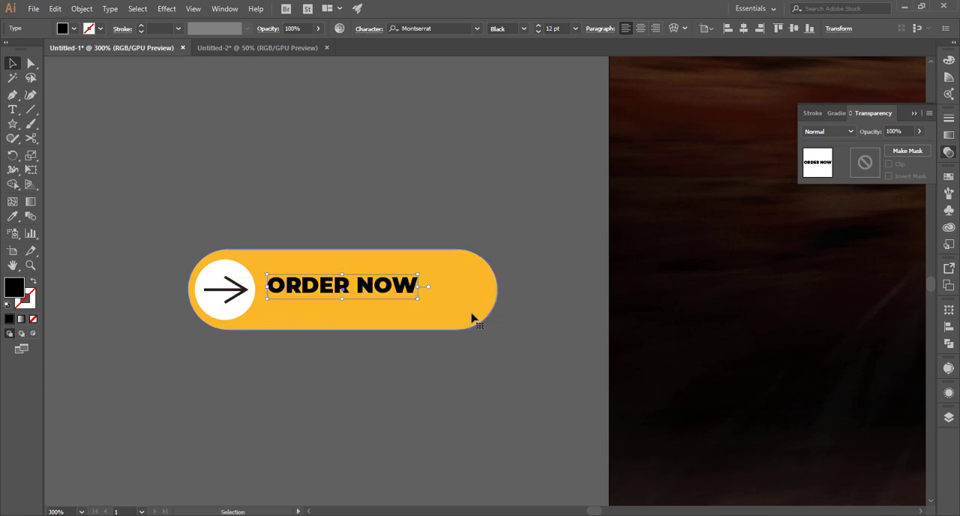
click(473, 319)
drag(496, 289, 431, 301)
Enlarge the "ORDER NOW" text to about 14 pt, centred in the pill's free area, and set its weight to SemiBold.
click(387, 290)
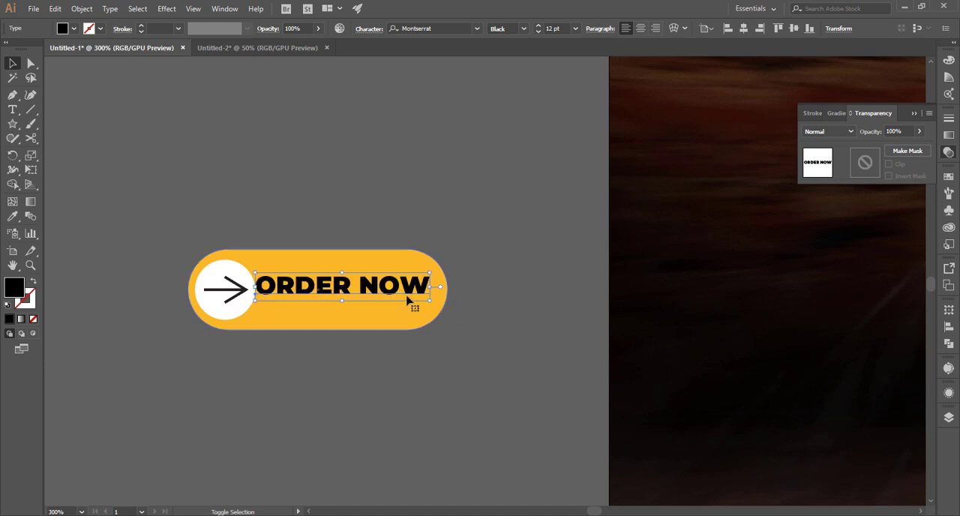
key(ctrl+z)
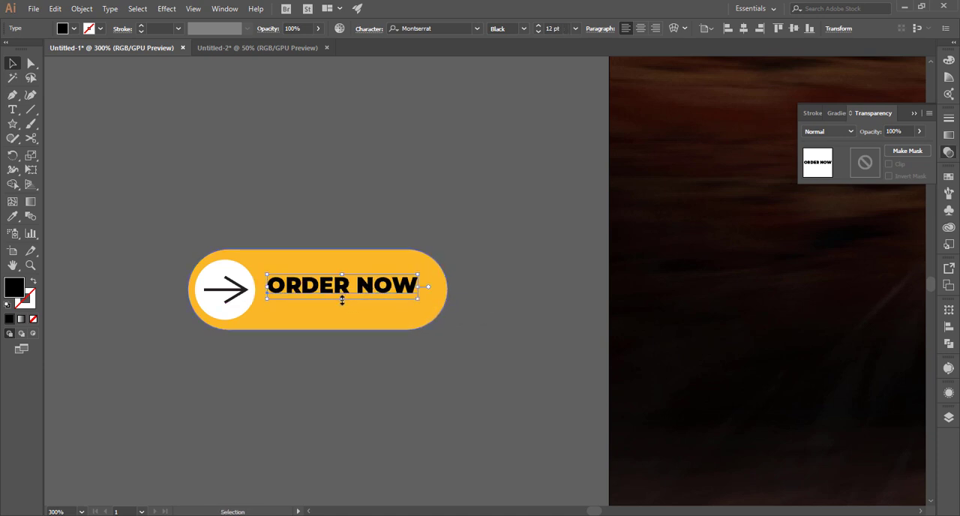
drag(342, 300, 343, 304)
key(ctrl+z)
drag(415, 284, 395, 289)
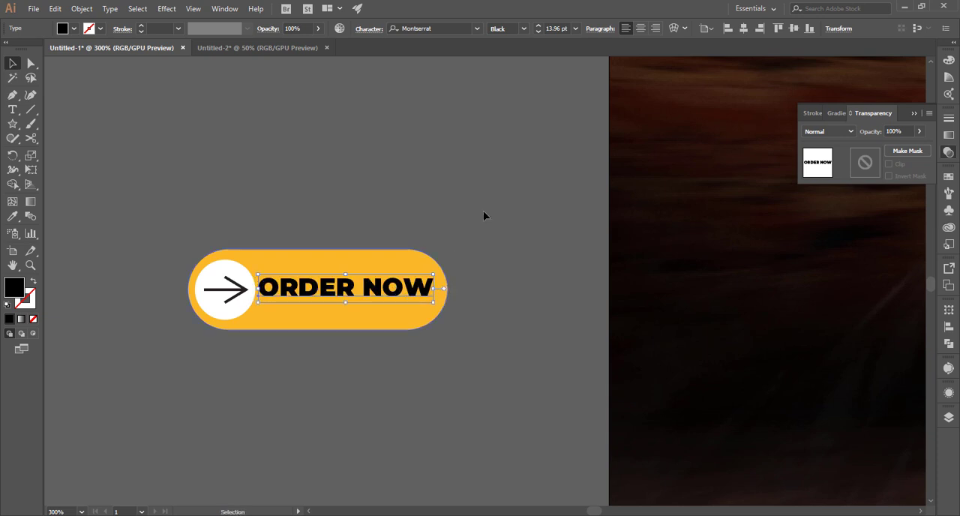
click(523, 30)
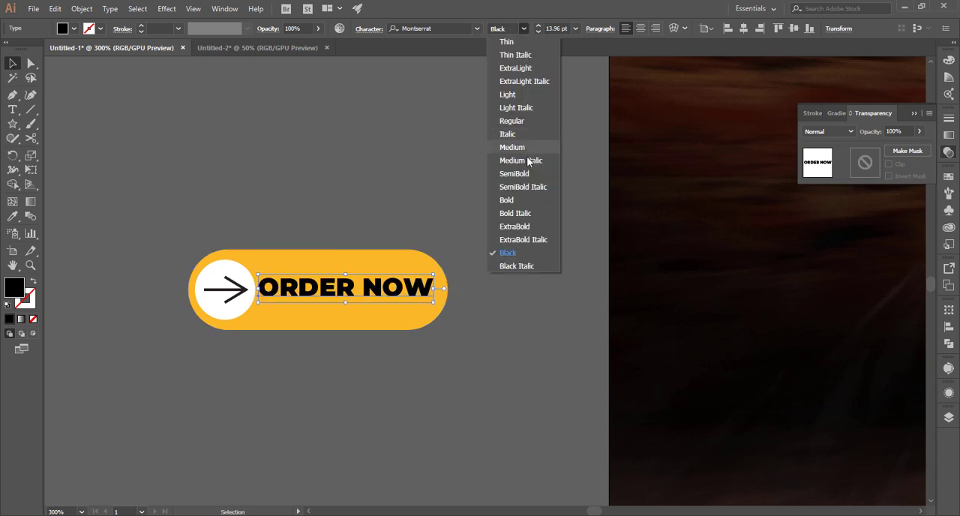
click(527, 173)
click(501, 199)
Move the complete order button onto the artboard, below the burger title.
key(ctrl+0)
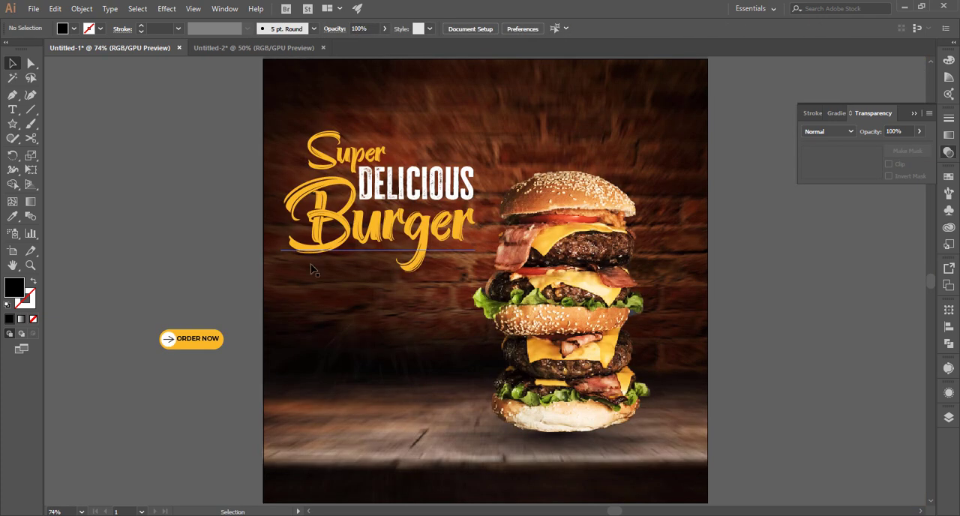
click(187, 343)
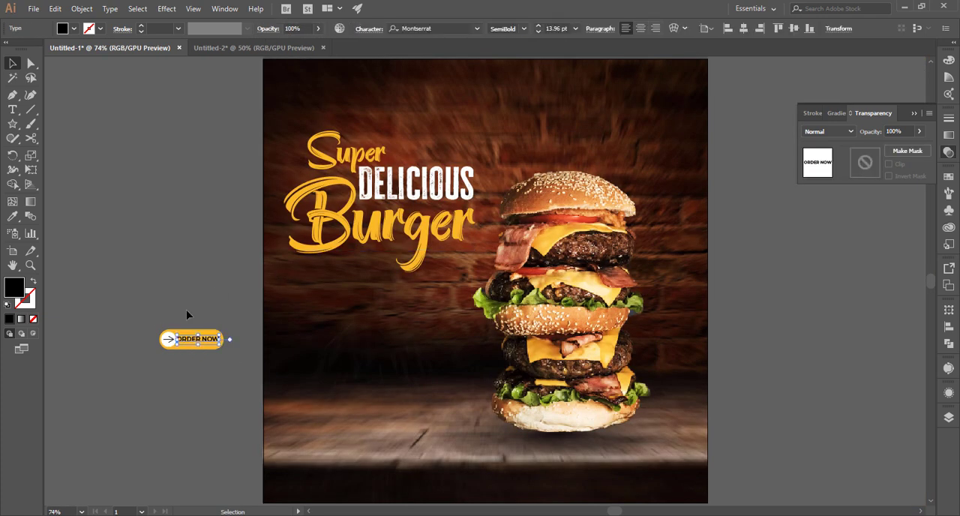
drag(147, 330, 399, 371)
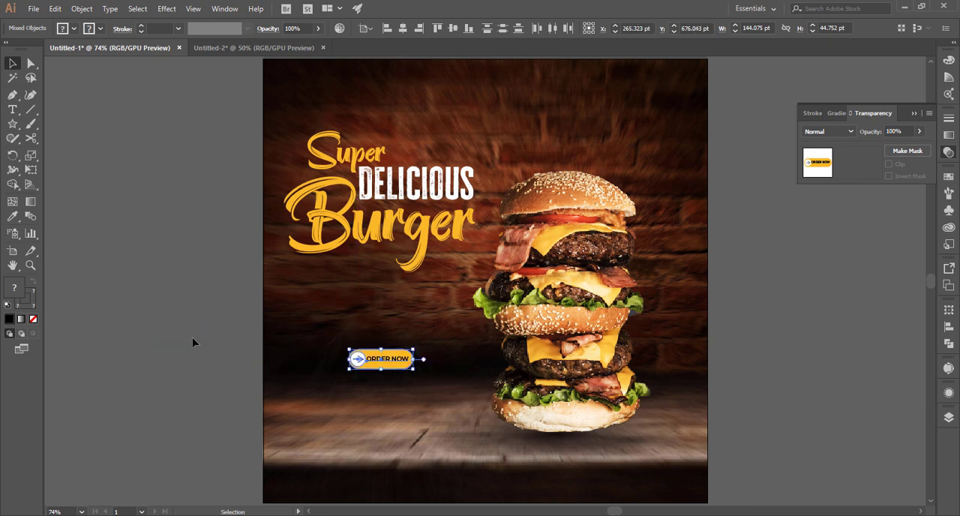
click(411, 368)
Shrink the "ORDER NOW" text slightly so it has clearance from the white circle and the pill's right end.
drag(386, 324, 600, 422)
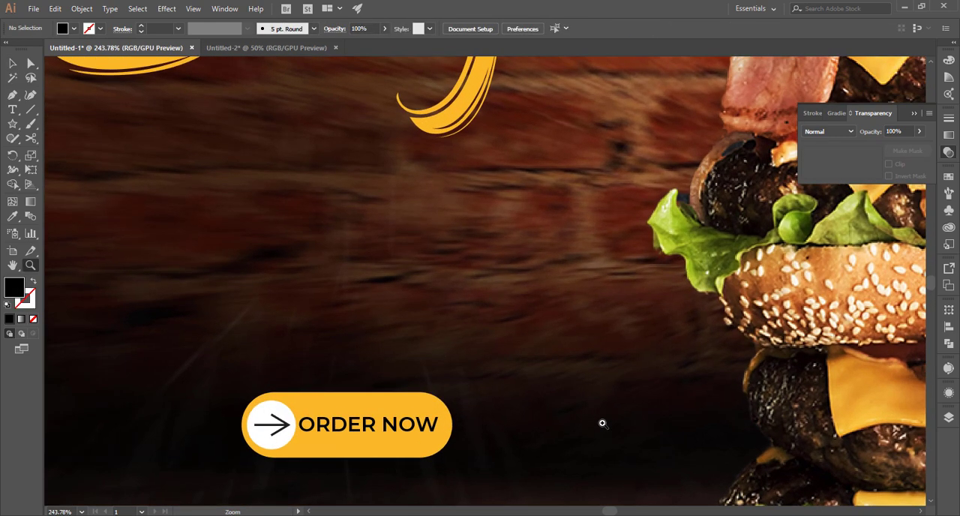
click(430, 425)
drag(439, 436, 430, 435)
click(523, 407)
Shift the whole order button slightly left beneath the burger title.
key(ctrl+0)
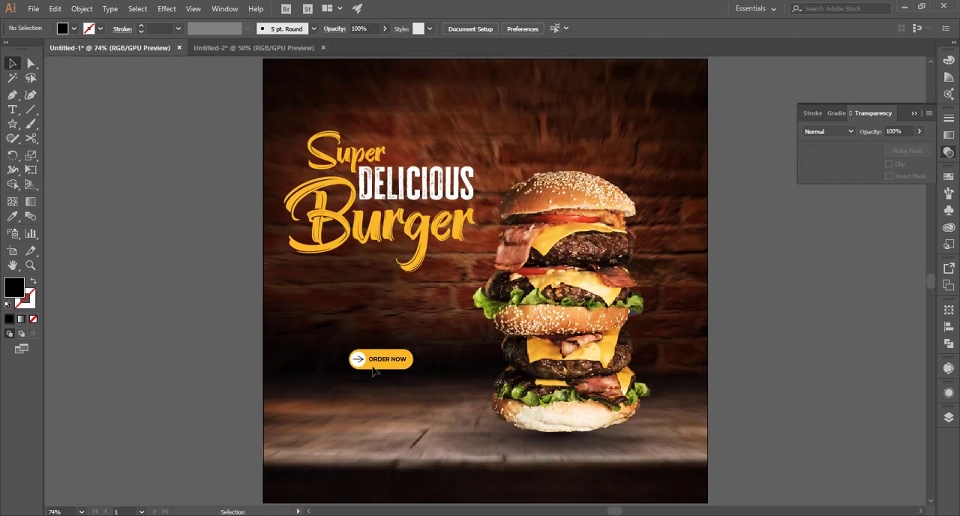
drag(403, 373, 391, 372)
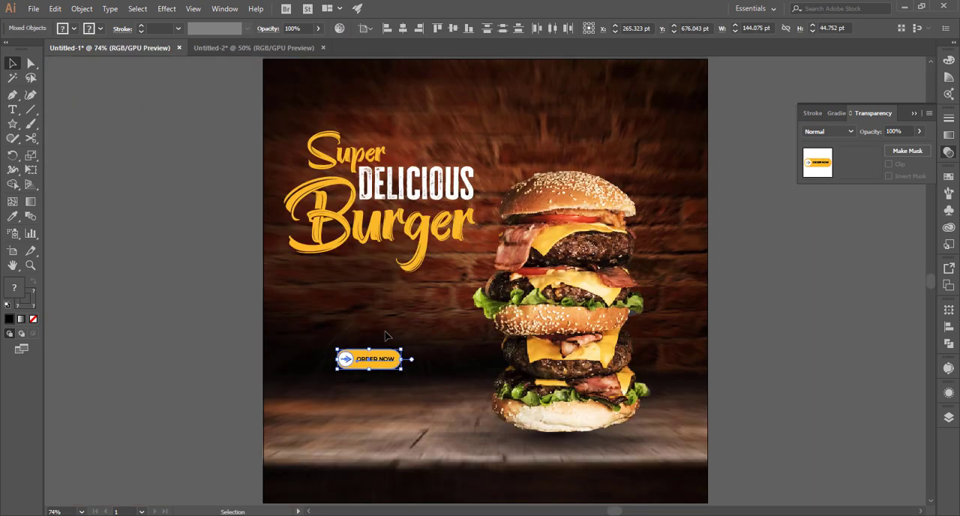
click(444, 319)
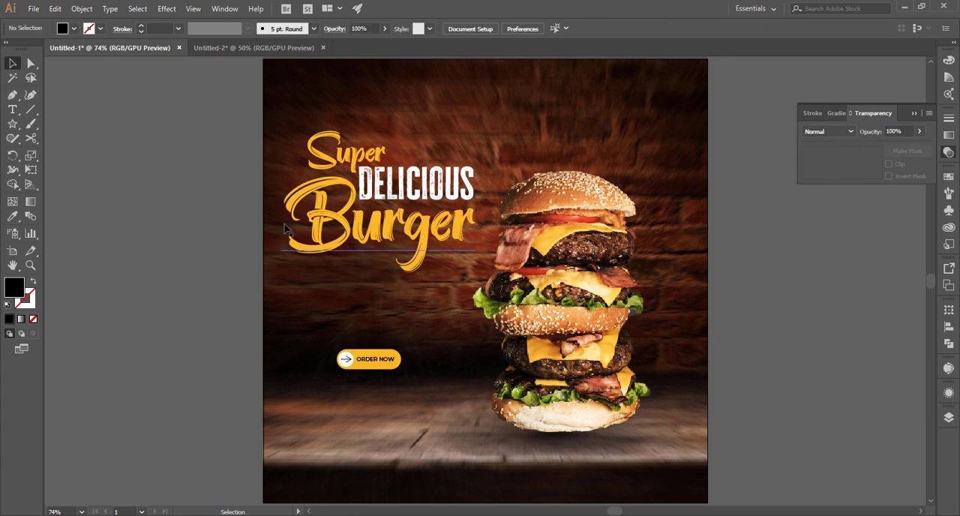
Add a text line with the contact phone number below the order button.
scroll(443, 263, down, 3)
scroll(334, 301, up, 3)
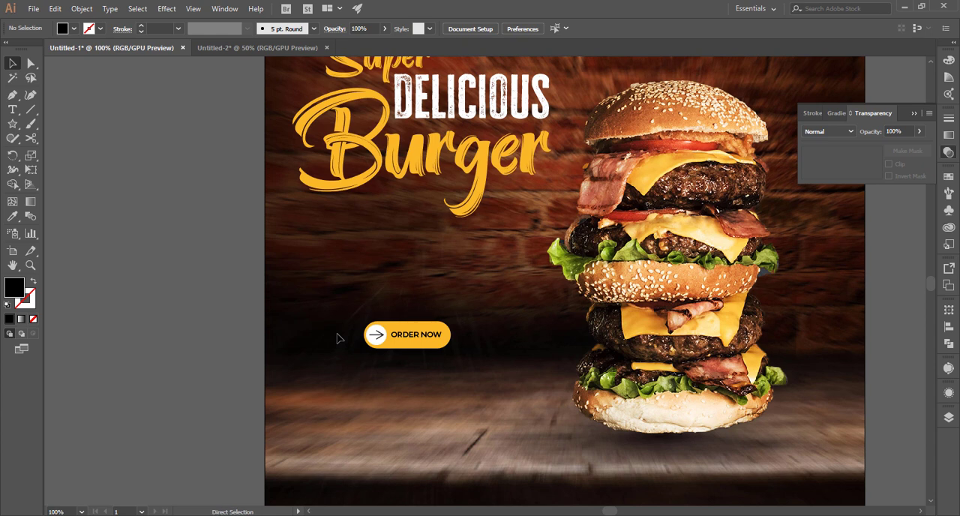
key(ctrl+plus)
drag(333, 337, 406, 239)
click(10, 112)
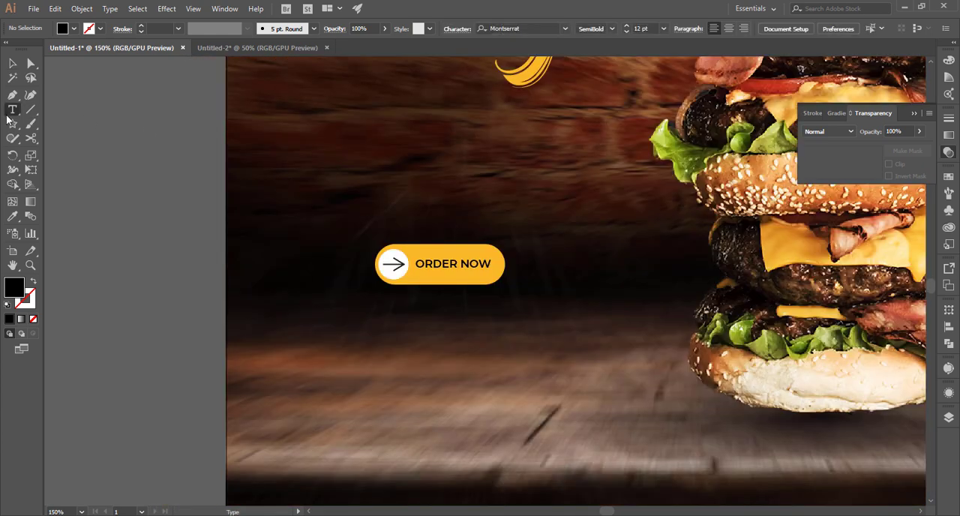
click(310, 342)
key(BackSpace)
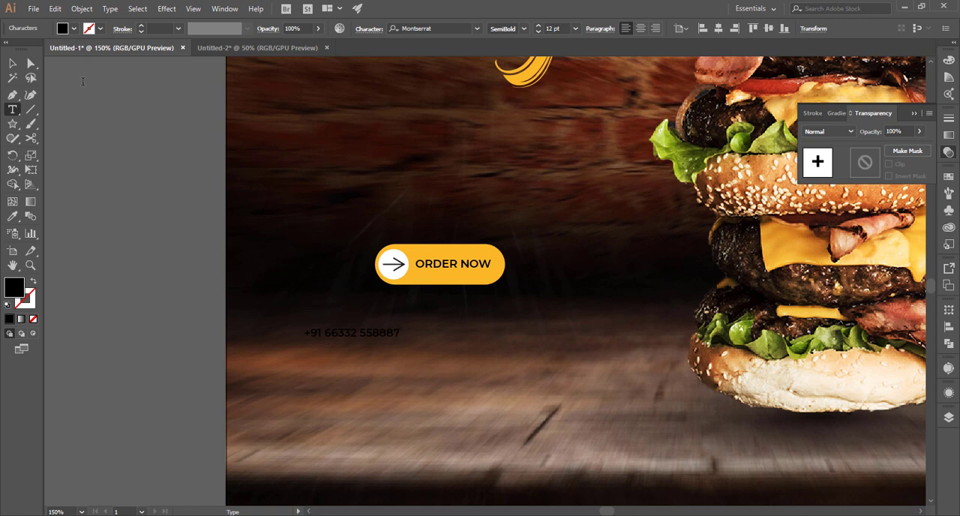
key(Escape)
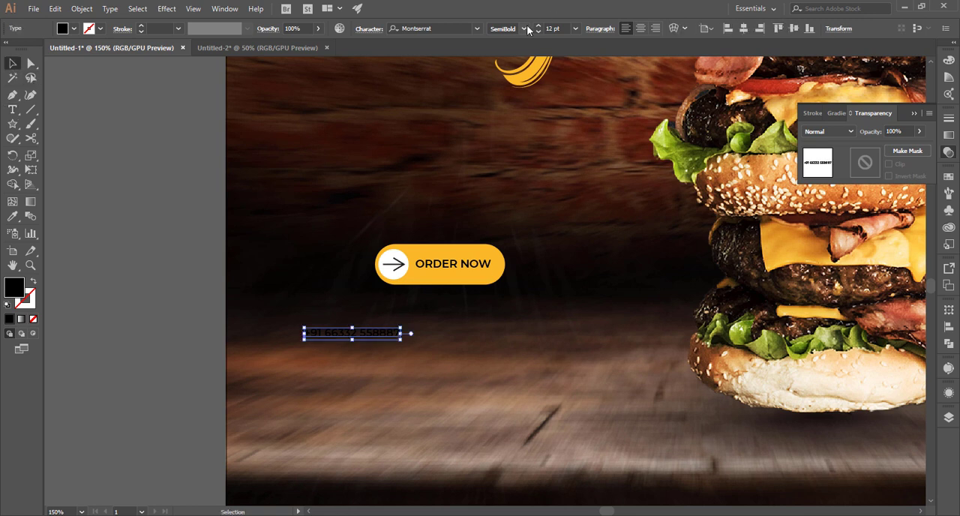
Restyle the phone number line as Bold, about 27.3 pt, with the fill sampled from the yellow pill.
click(525, 28)
click(529, 199)
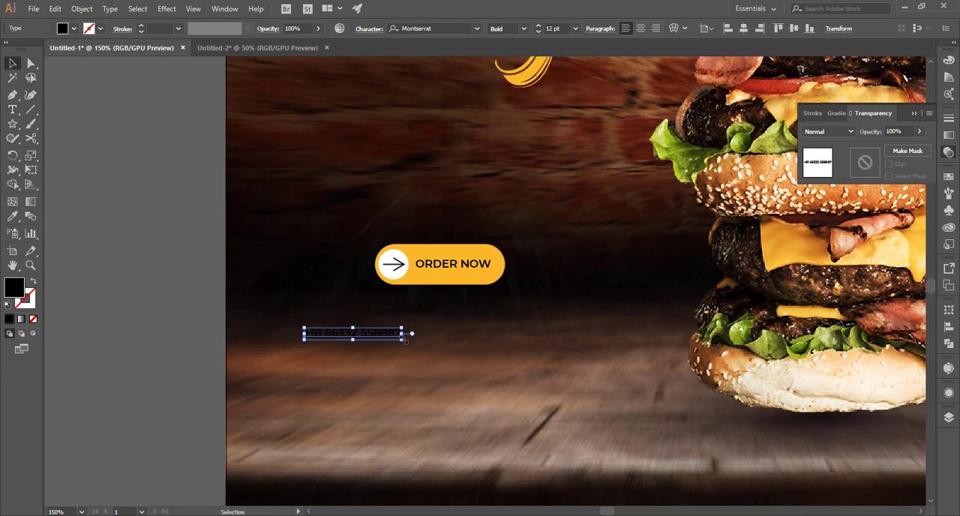
drag(406, 340, 508, 353)
key(i)
click(471, 277)
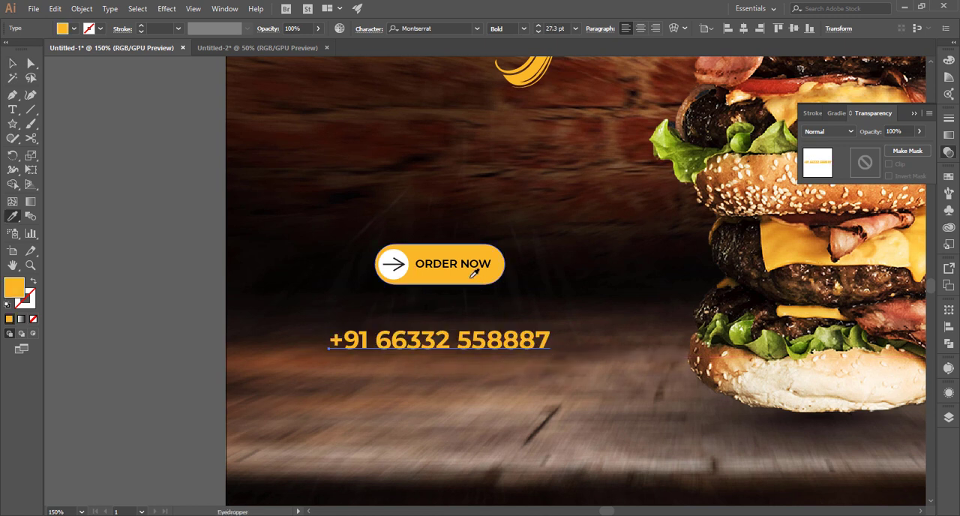
key(v)
click(526, 359)
drag(485, 351, 483, 382)
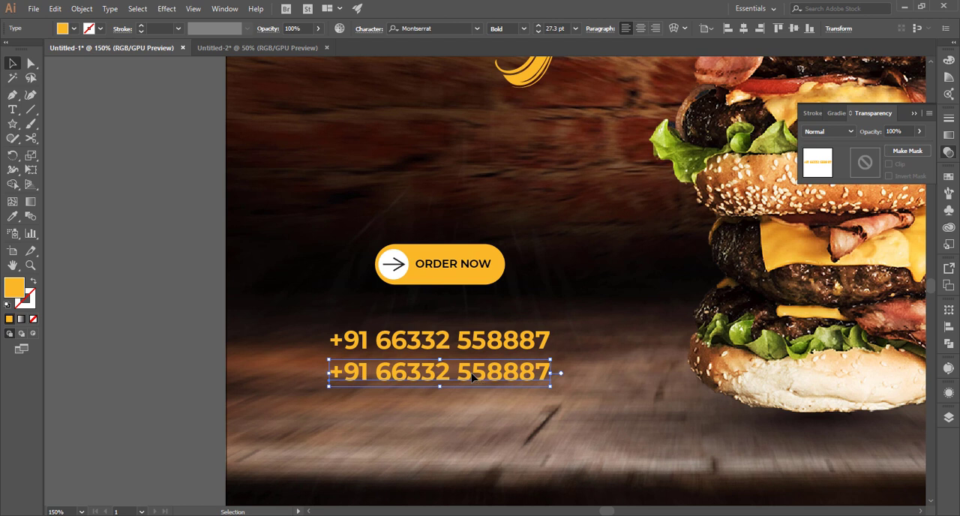
double_click(472, 379)
key(ctrl+a)
text(ww)
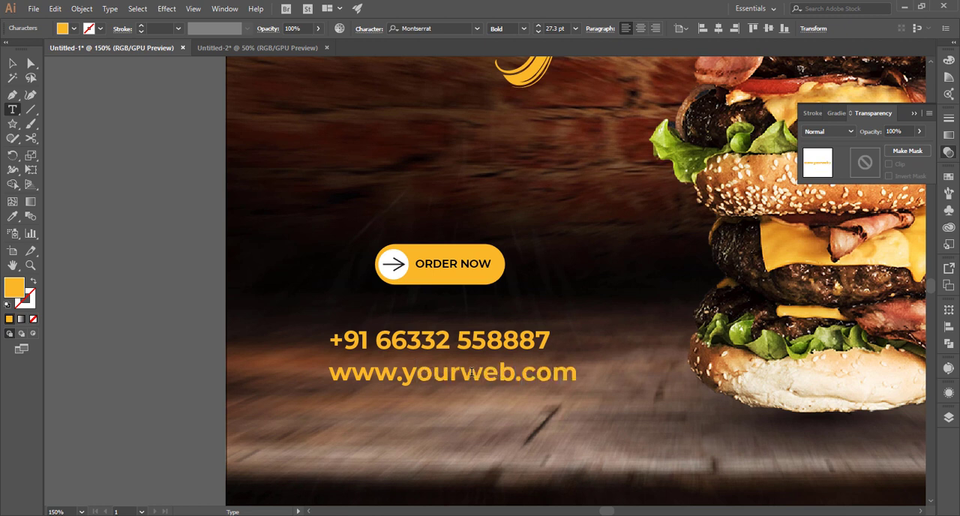
click(14, 66)
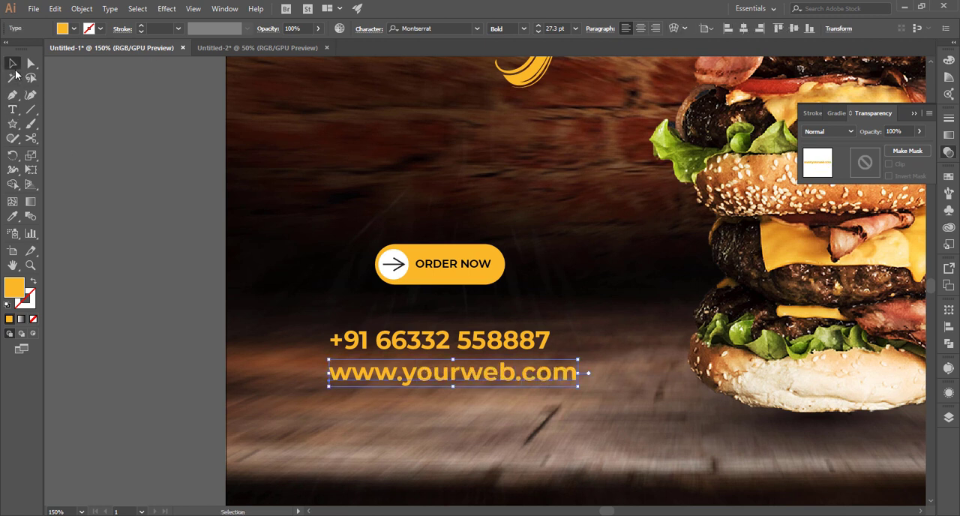
Restyle the web address line as SemiBold with a white fill.
click(524, 29)
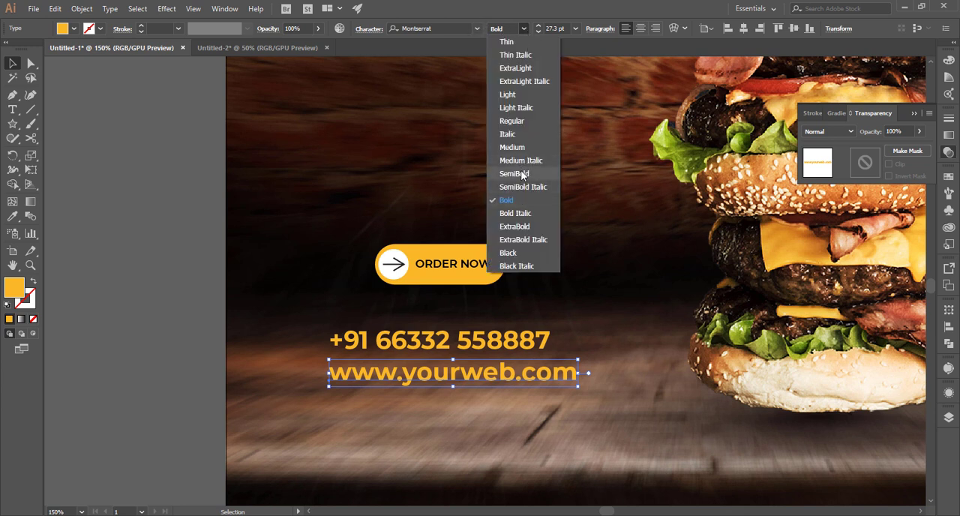
click(521, 178)
click(74, 29)
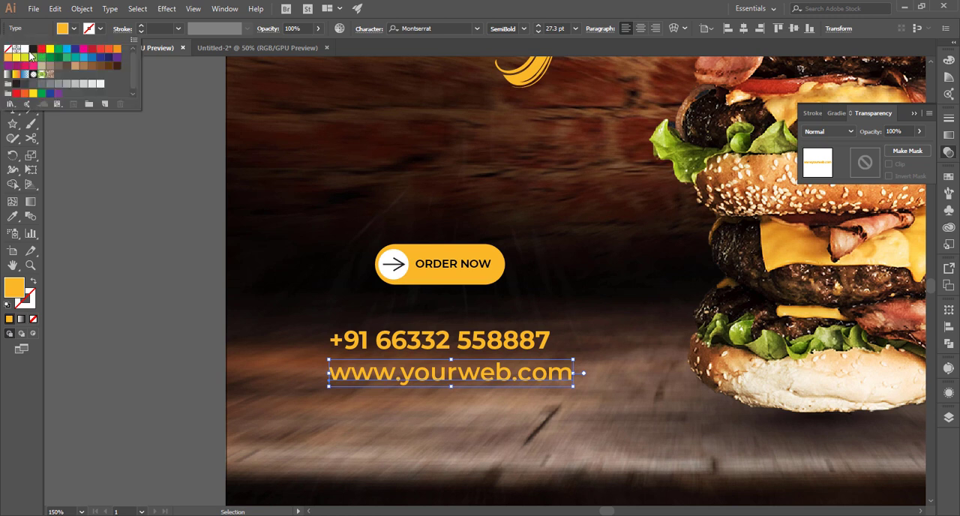
click(25, 48)
click(540, 387)
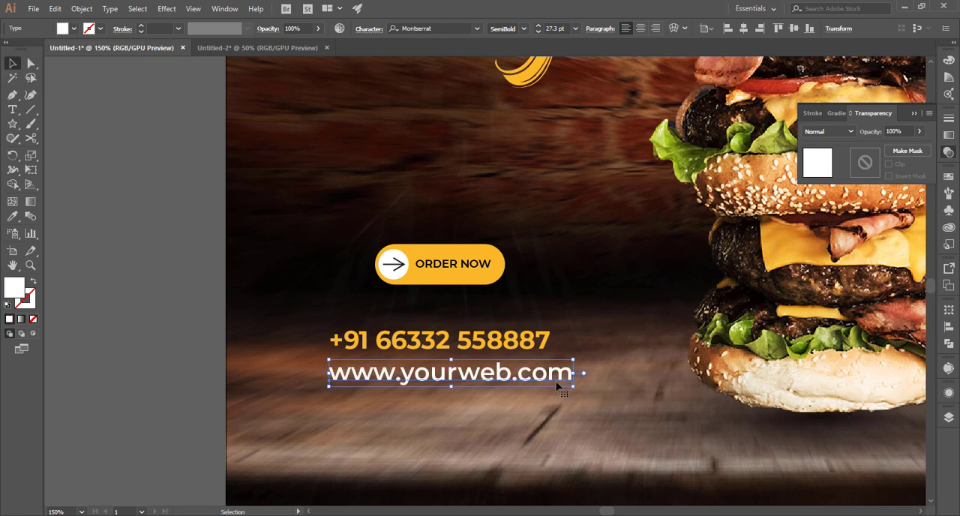
Scale the web address line to about 27.4 pt and move it up and slightly left, close beneath the phone number.
mouse_move(574, 388)
mouse_down()
mouse_move(494, 375)
mouse_move(567, 382)
mouse_up()
click(515, 400)
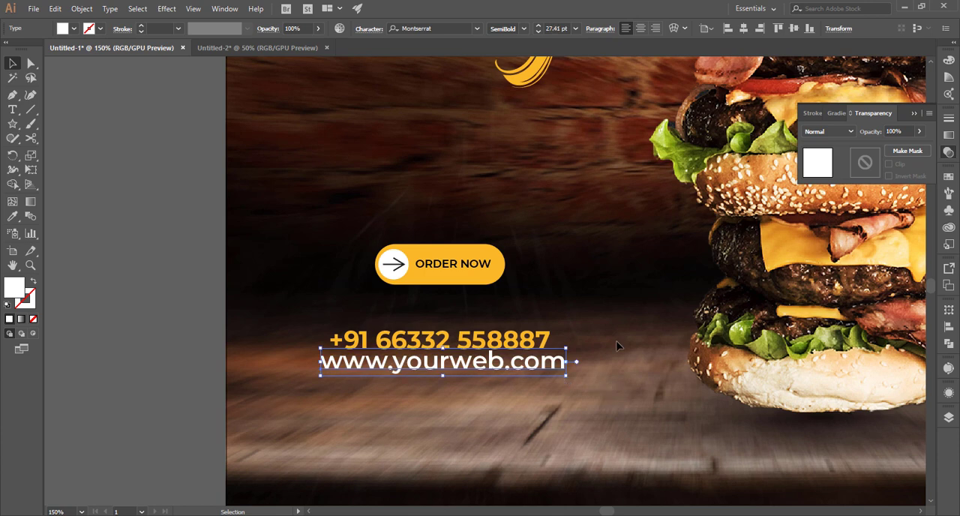
click(620, 345)
key(ctrl+0)
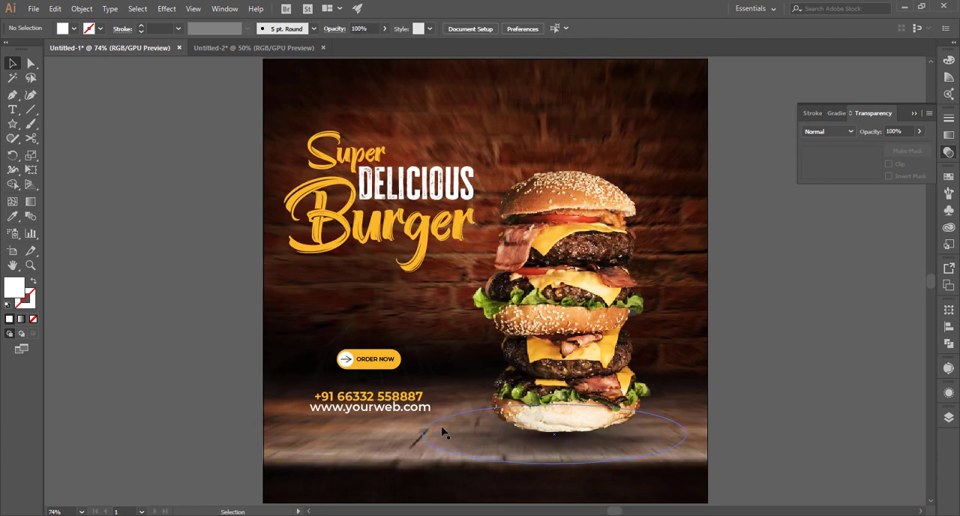
Move the two contact lines lower on the banner and bring the order button down above them.
drag(411, 397, 411, 417)
click(428, 367)
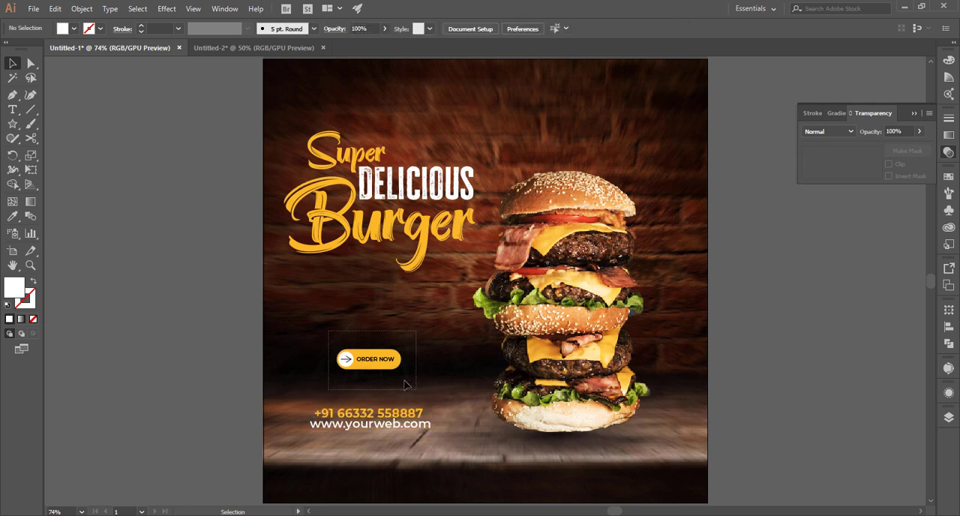
drag(404, 384, 405, 408)
click(420, 333)
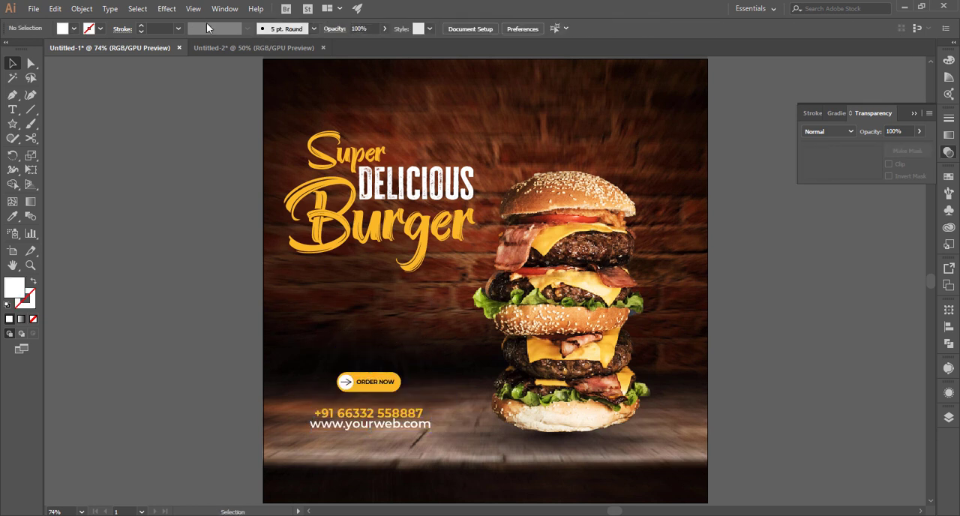
Bring the yellow brush stroke image from Untitled-2 into the banner below "Burger" and flatten it to about 220 by 38 pt.
click(229, 45)
click(595, 255)
mouse_move(595, 255)
mouse_down()
mouse_move(118, 71)
mouse_move(110, 49)
mouse_move(174, 133)
mouse_up()
mouse_move(419, 291)
mouse_down()
mouse_move(488, 289)
mouse_move(487, 275)
mouse_up()
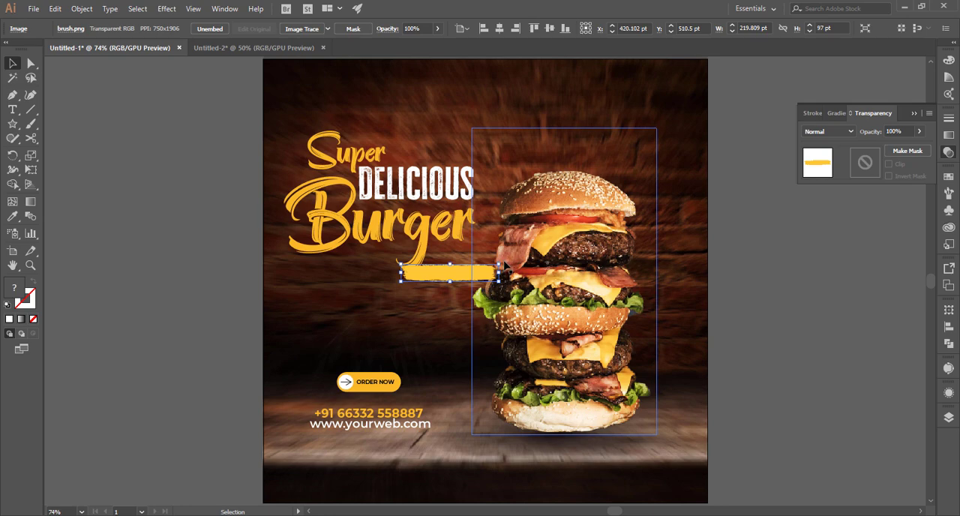
Tilt and shrink the brush stroke to about 128.5 by 68.4 pt beneath the end of "Burger".
scroll(465, 278, up, 5)
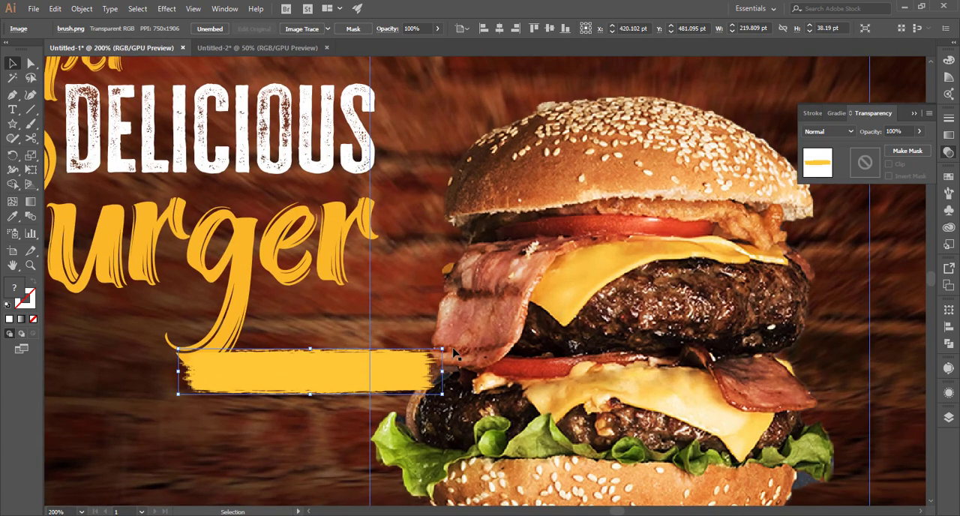
mouse_move(442, 371)
mouse_down()
mouse_move(380, 370)
mouse_move(440, 189)
mouse_move(418, 164)
mouse_move(456, 147)
mouse_move(447, 129)
mouse_up()
drag(395, 167, 353, 315)
click(261, 427)
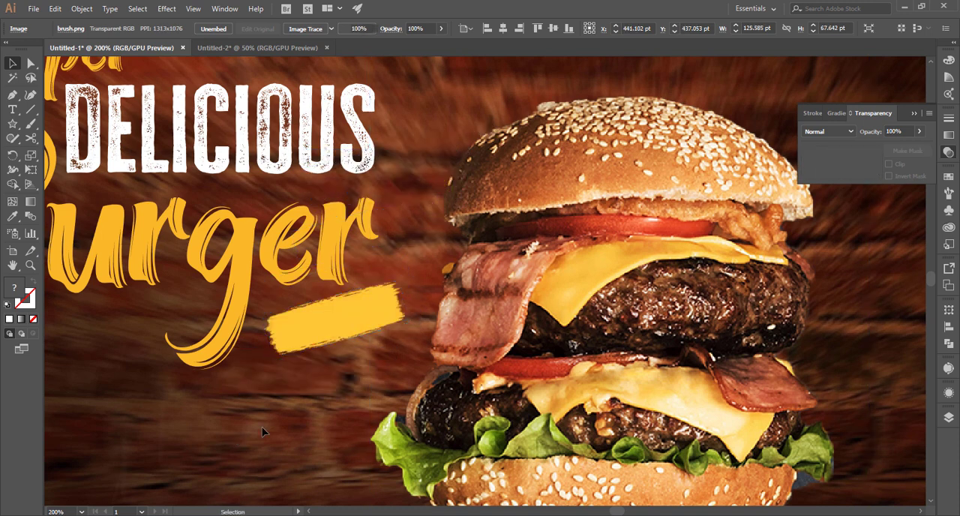
drag(277, 426, 491, 388)
click(557, 291)
mouse_move(613, 241)
mouse_down()
mouse_move(644, 233)
mouse_move(616, 240)
mouse_up()
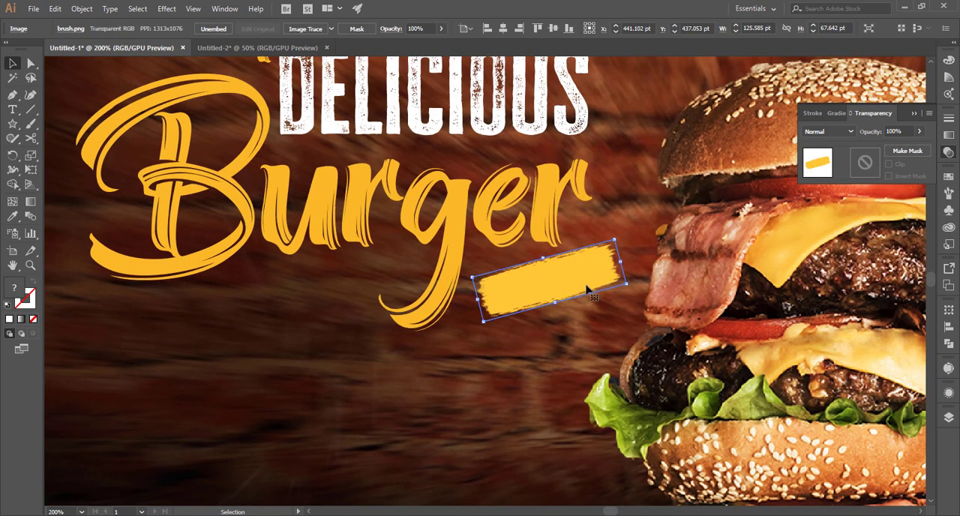
Add a text line reading "HURRY UP" in the empty area below the "Burger" title.
click(12, 109)
click(99, 387)
key(ctrl+z)
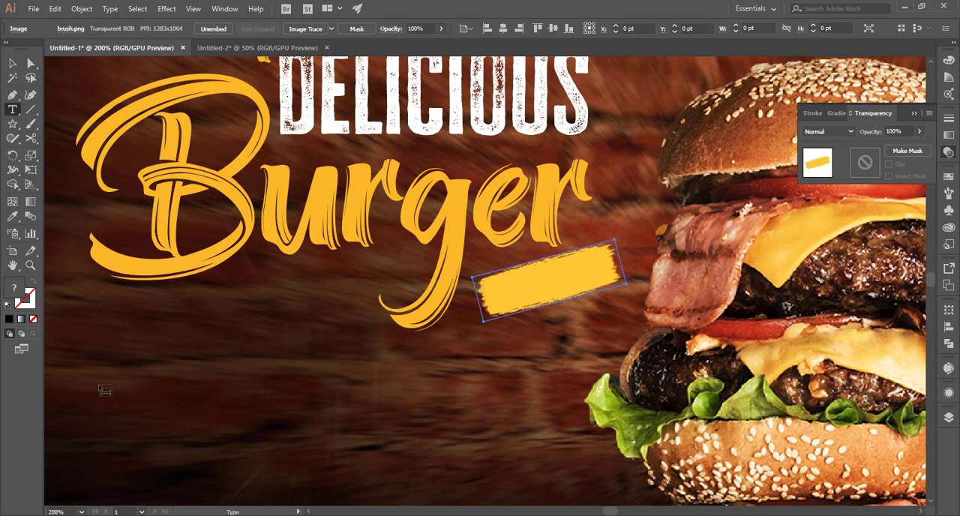
key(space)
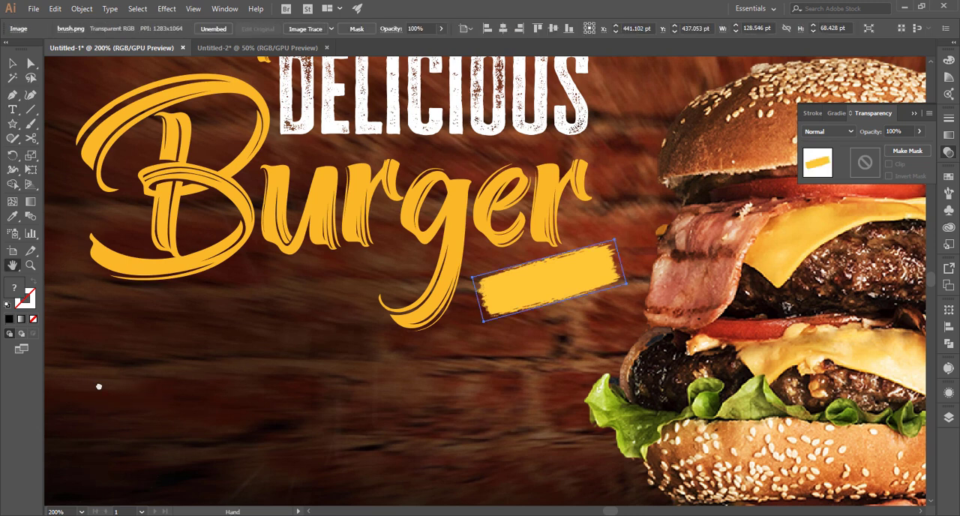
click(99, 385)
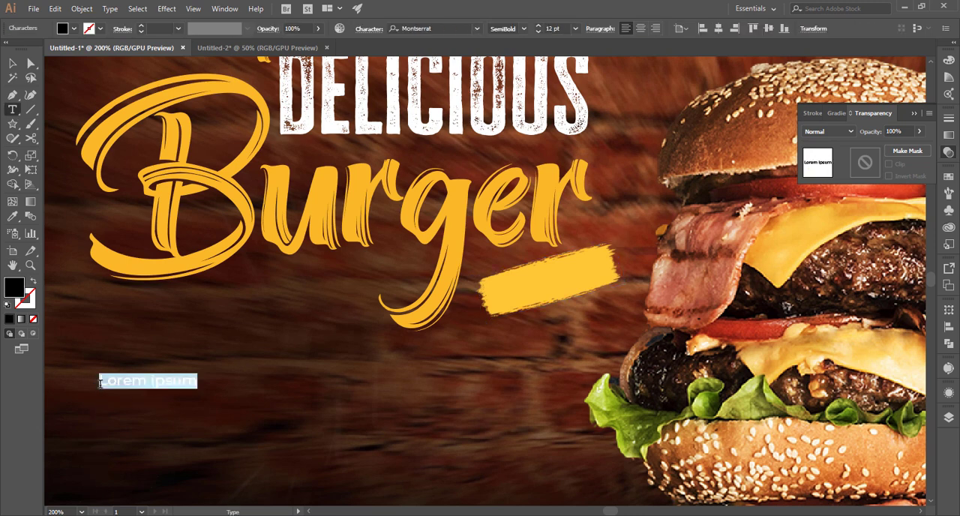
text(HURRY UP)
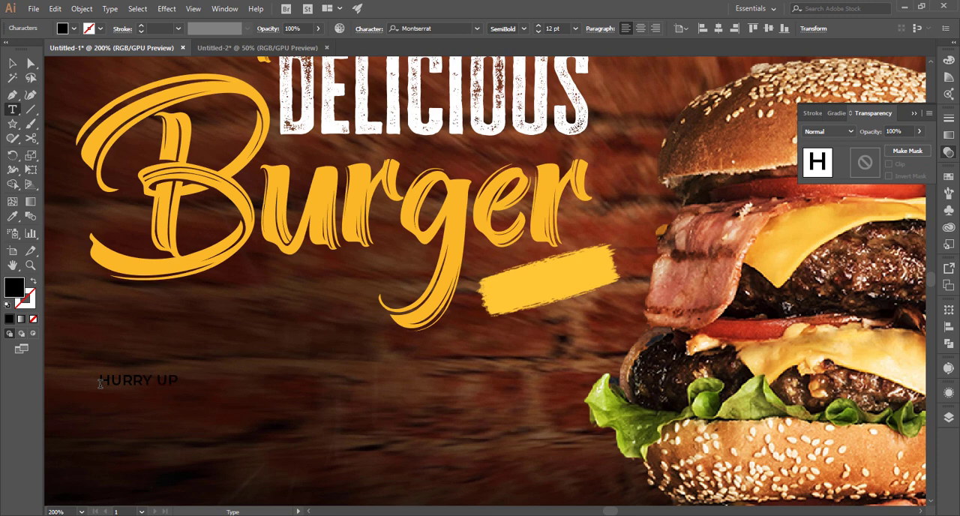
click(13, 64)
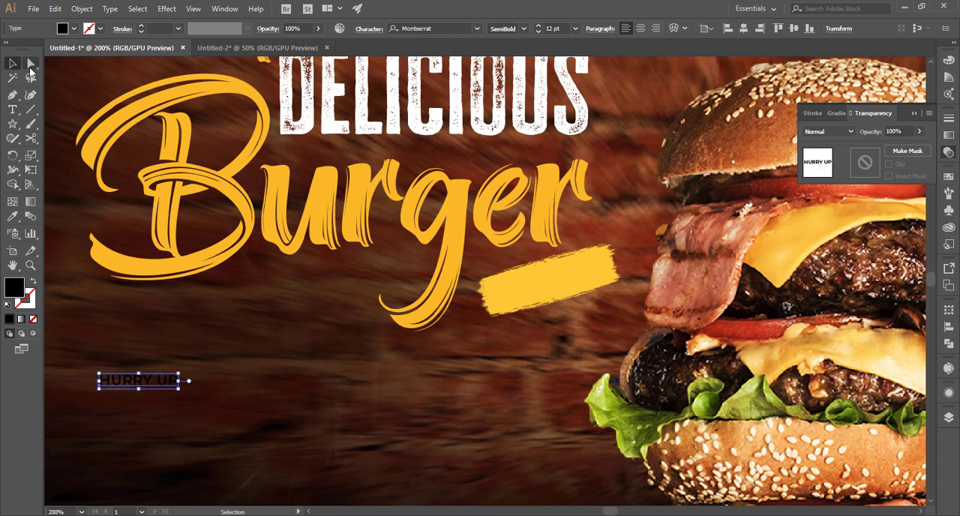
key(i)
click(117, 63)
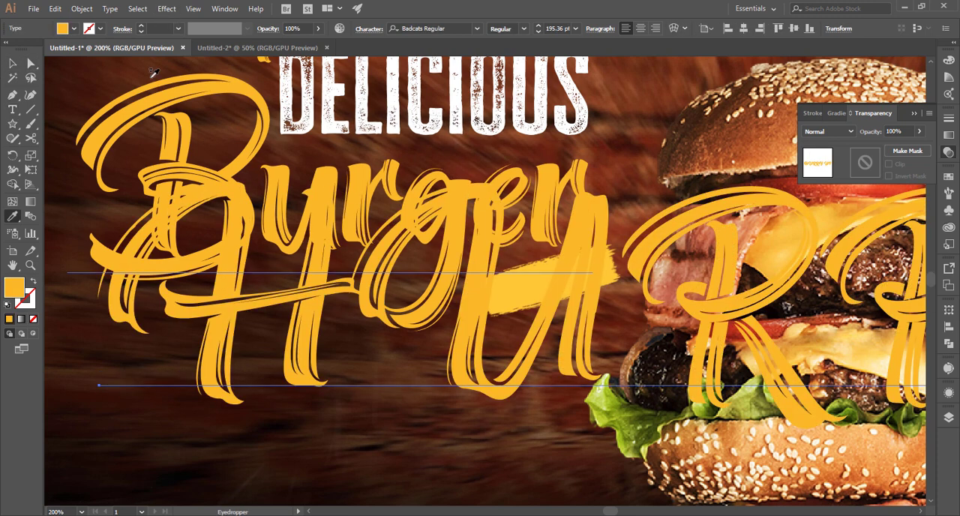
key(ctrl+z)
Place "HURRY UP" on the brush stroke at the same tilt and set it in Cheddar Gothic Rough at about 20.8 pt.
click(12, 64)
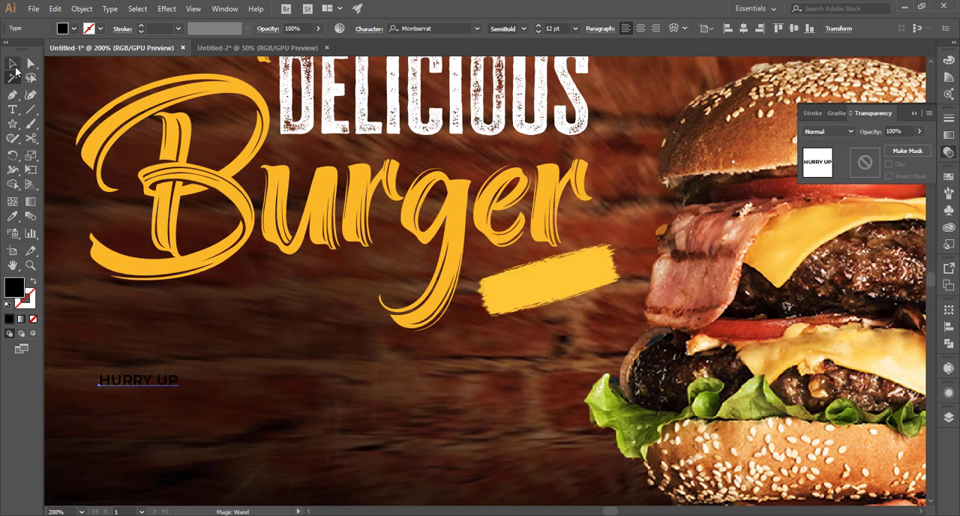
mouse_move(166, 381)
mouse_down()
mouse_move(599, 268)
mouse_move(593, 279)
mouse_move(590, 265)
mouse_move(583, 281)
mouse_move(599, 278)
mouse_up()
click(450, 25)
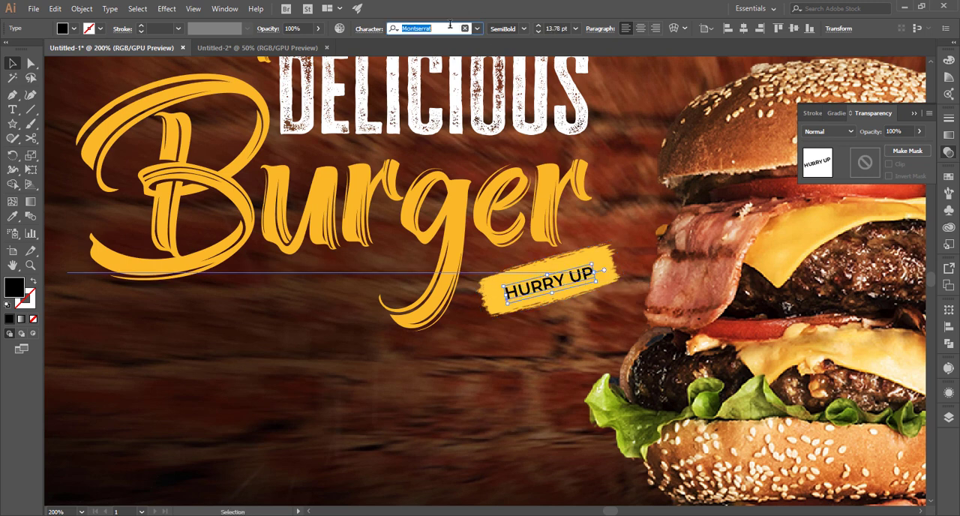
text(ch)
click(572, 138)
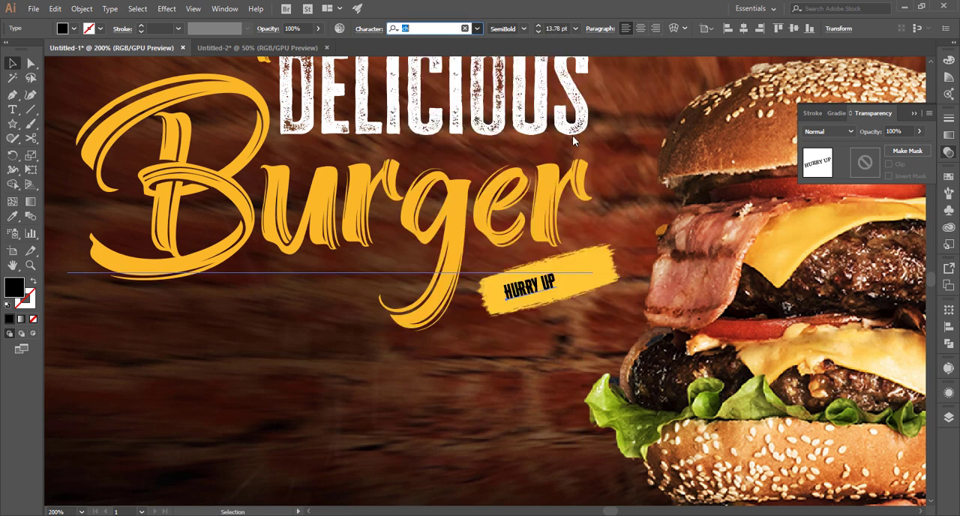
drag(561, 289, 594, 283)
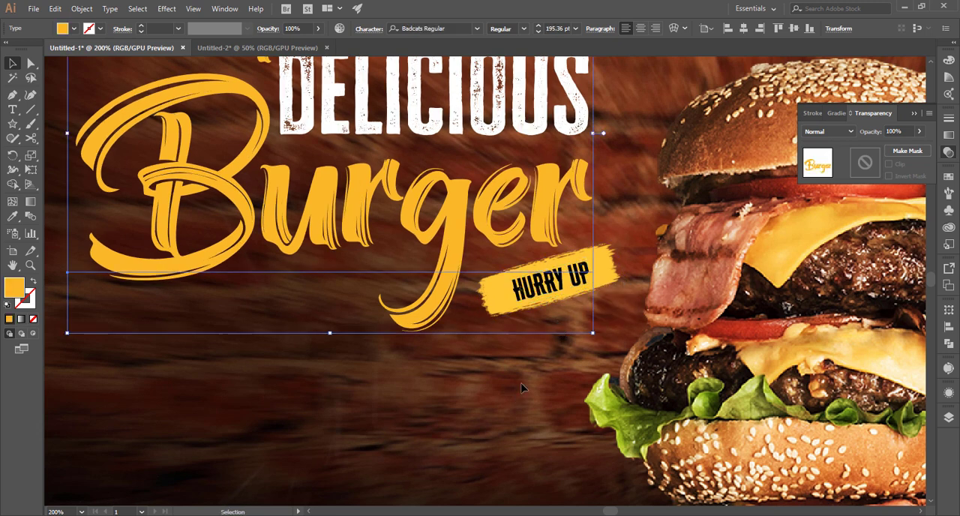
click(552, 377)
key(ctrl+0)
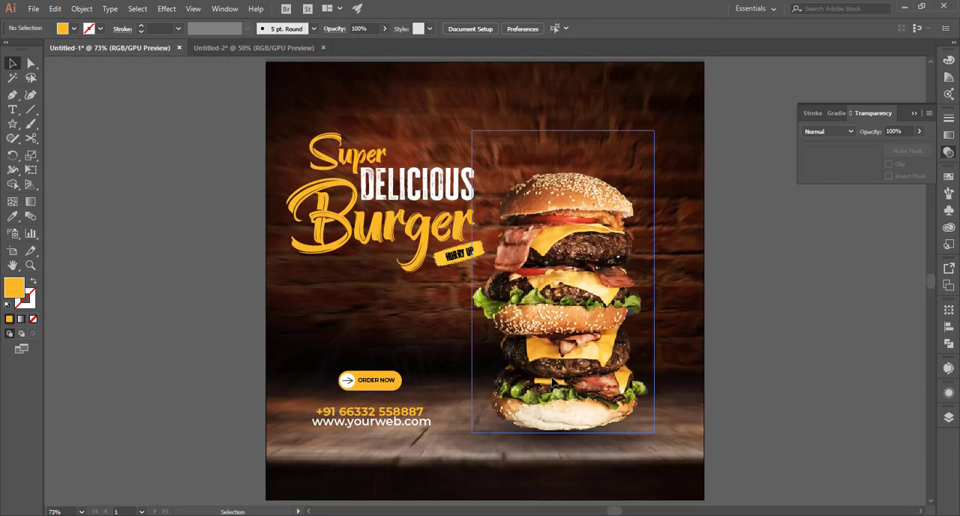
Try a white fill on the "HURRY UP" text.
click(467, 254)
click(73, 29)
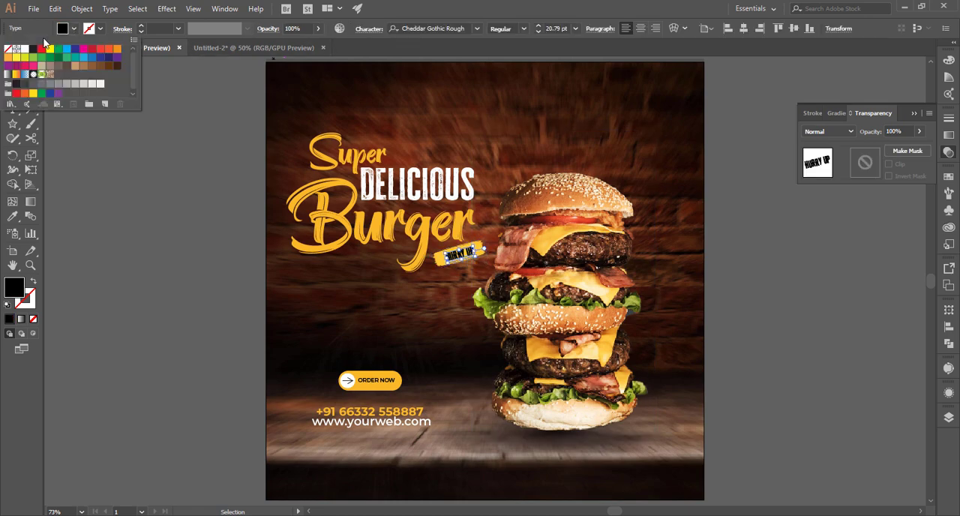
click(25, 50)
click(250, 289)
key(ctrl+z)
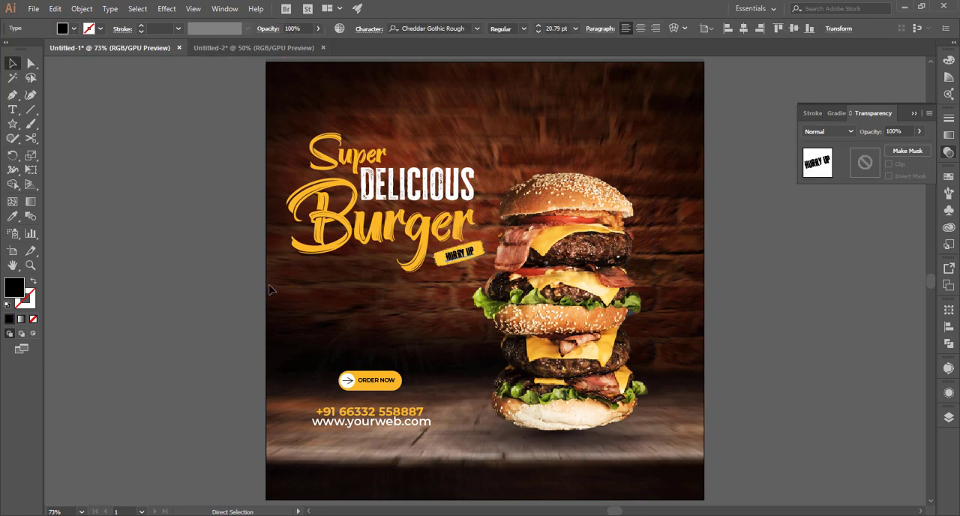
Flatten and widen the "HURRY UP" text so it spans more of the brush stroke.
click(250, 290)
key(ctrl+1)
key(ctrl+equal)
key(ctrl+equal)
key(ctrl+equal)
key(ctrl+equal)
click(355, 153)
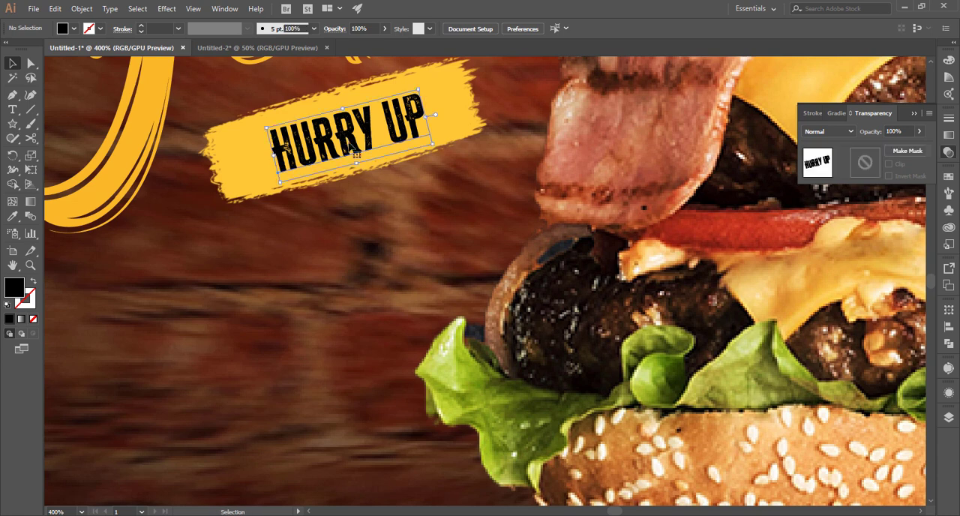
drag(356, 154, 356, 153)
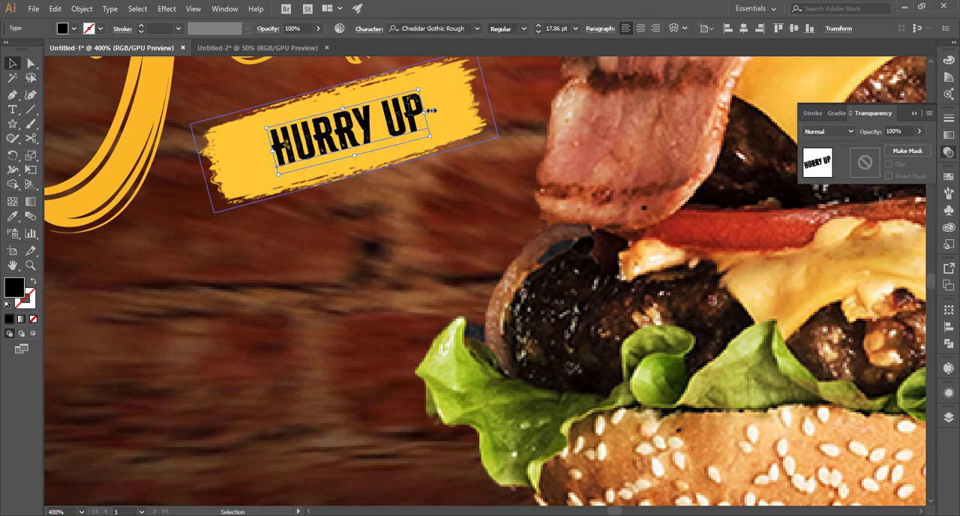
drag(432, 110, 463, 76)
click(420, 189)
key(ctrl+0)
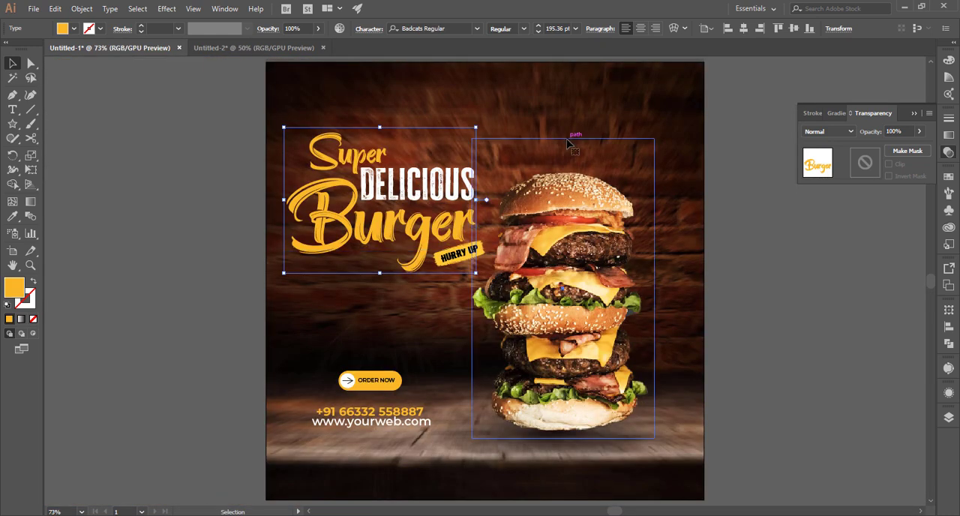
Move the stacked burger together with its shadow slightly right, away from the title.
click(540, 150)
click(682, 90)
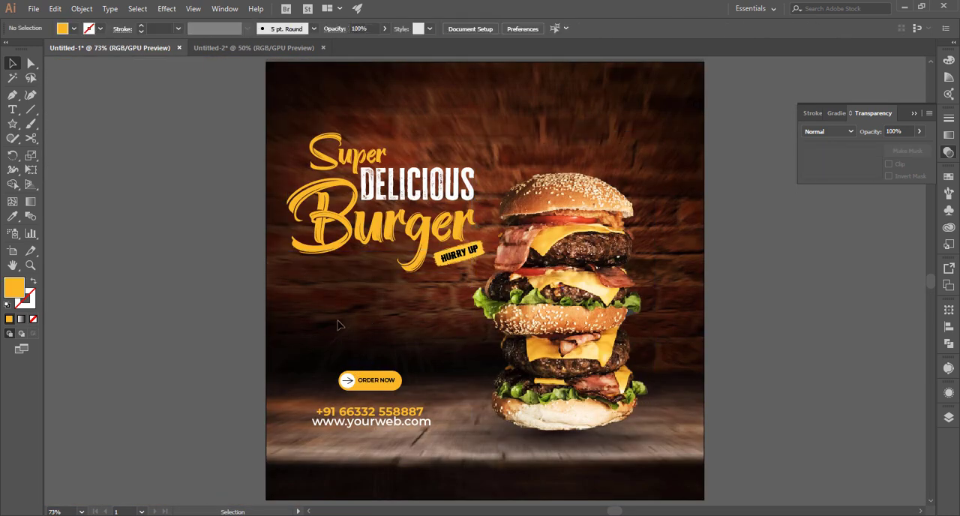
click(587, 352)
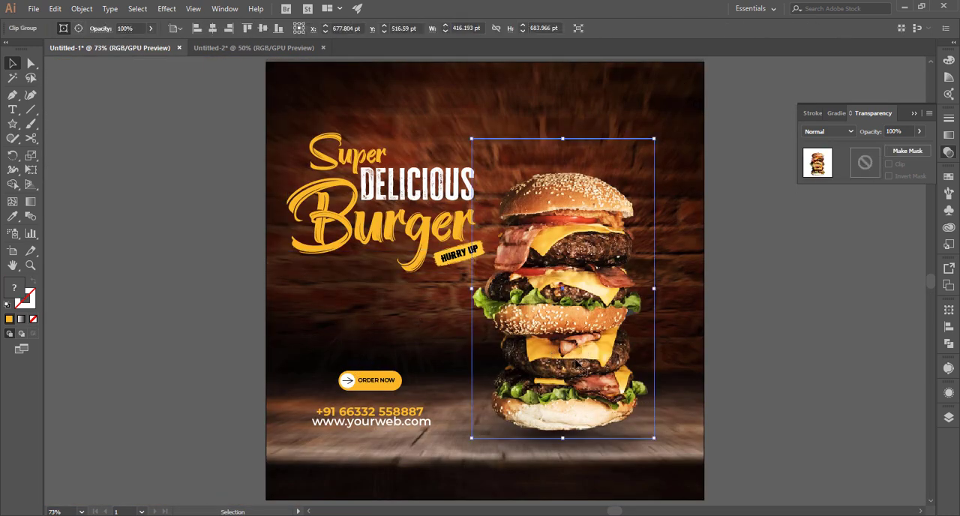
drag(572, 454, 593, 455)
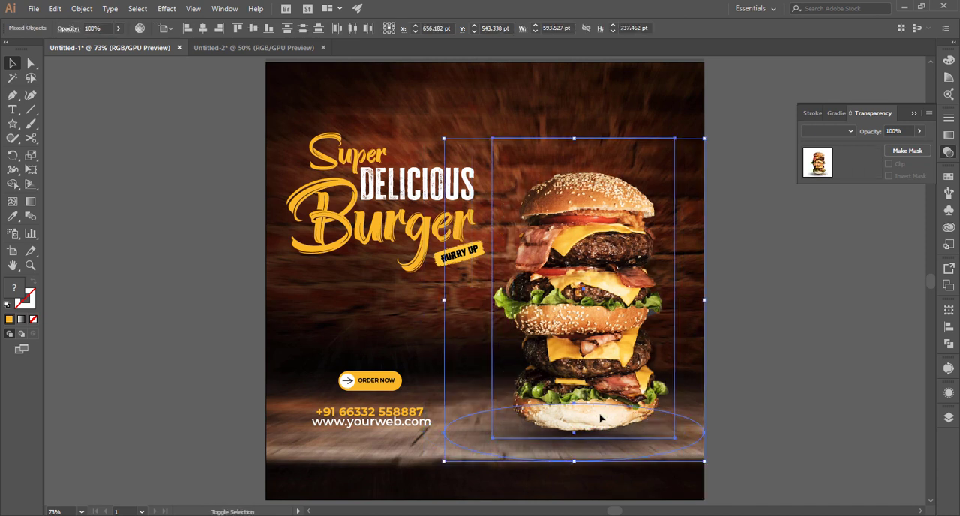
click(759, 363)
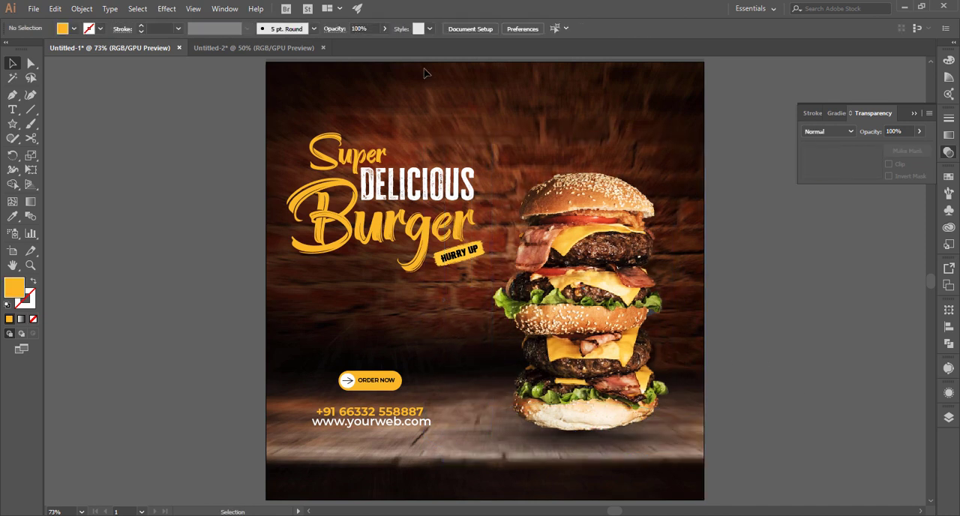
Bring the "Free Home Delivery" image from Untitled-2 into the banner and shrink it to about 88 by 87 pt beside the burger.
click(253, 47)
drag(550, 257, 469, 345)
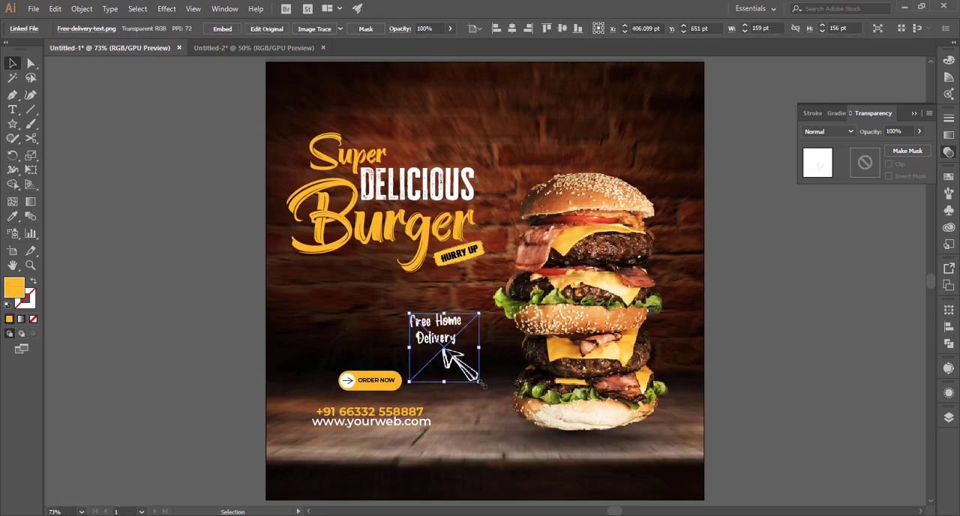
drag(480, 382, 492, 350)
right_click(475, 337)
click(444, 341)
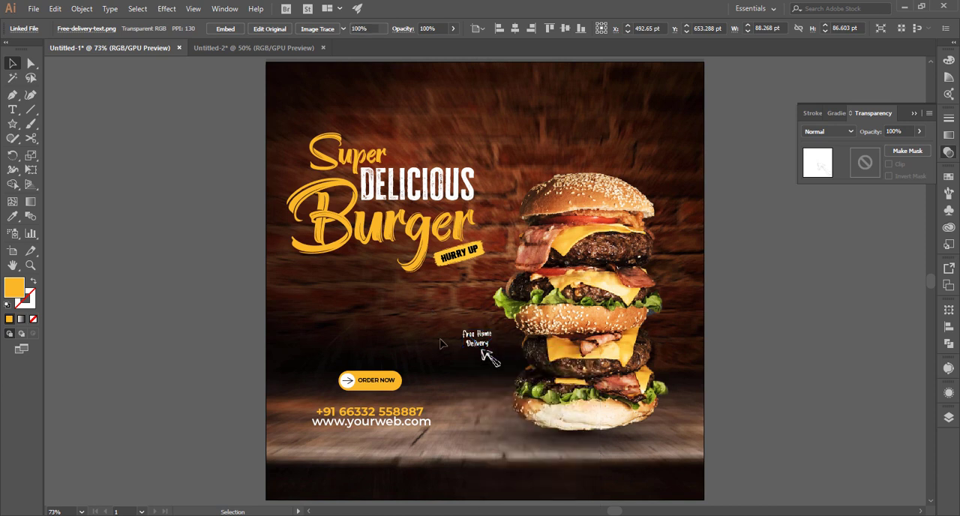
Move the "Free Home Delivery" graphic off the artboard, to the right of the burger.
click(507, 357)
shift+click(579, 441)
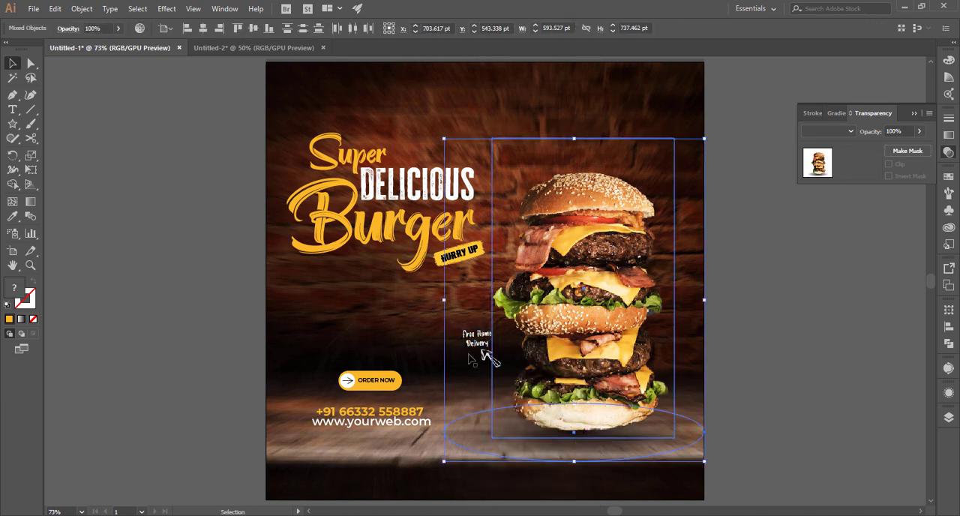
click(473, 351)
drag(474, 349, 774, 351)
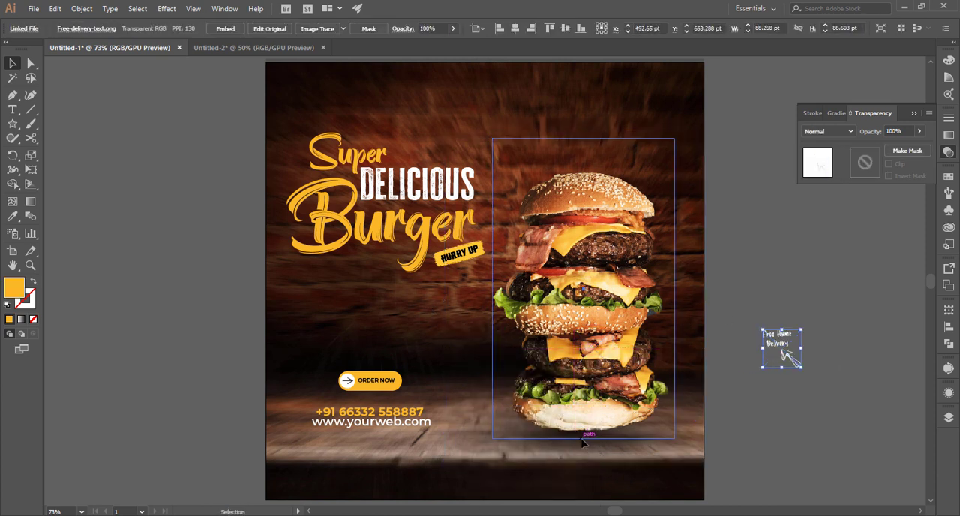
Shift the stacked burger and its shadow left, and place the "Free Home Delivery" graphic just right of the burger on the artboard.
click(582, 439)
shift+click(579, 448)
drag(588, 371, 558, 370)
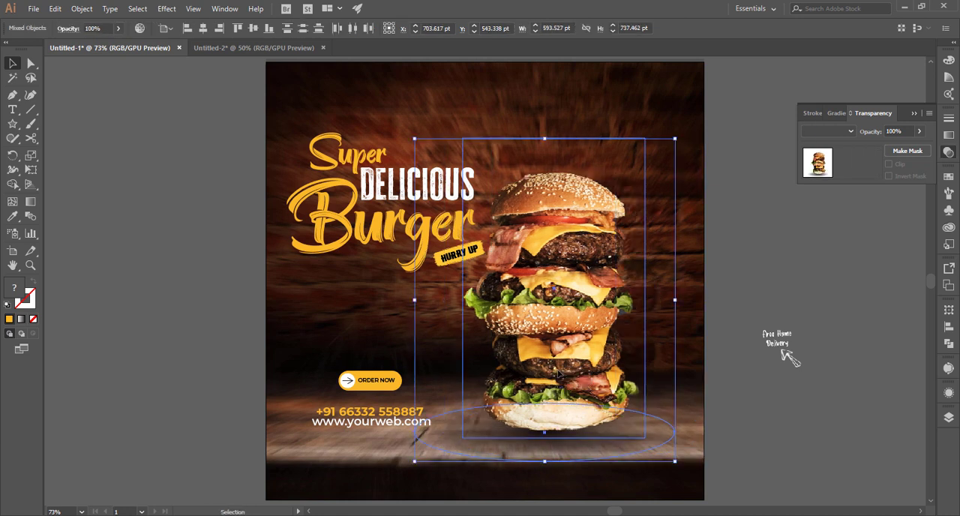
drag(787, 353, 683, 353)
click(778, 300)
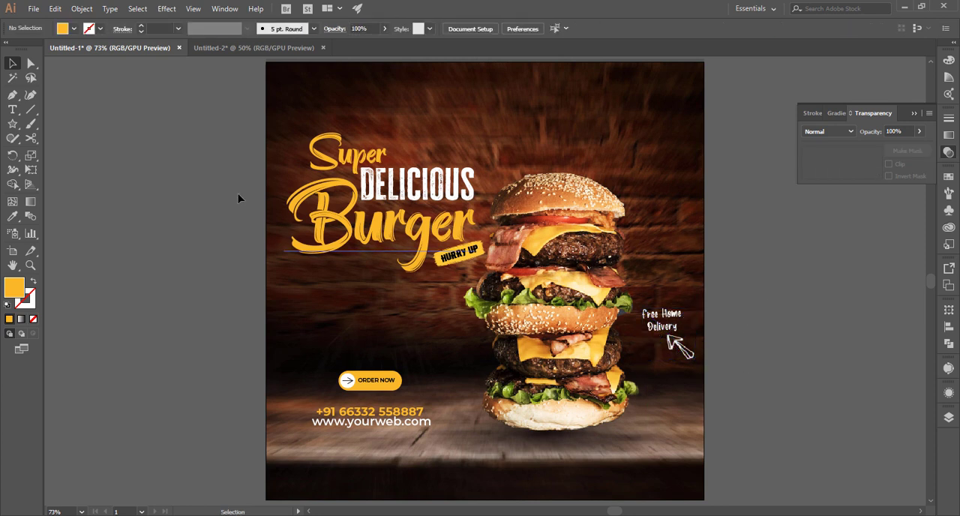
click(194, 258)
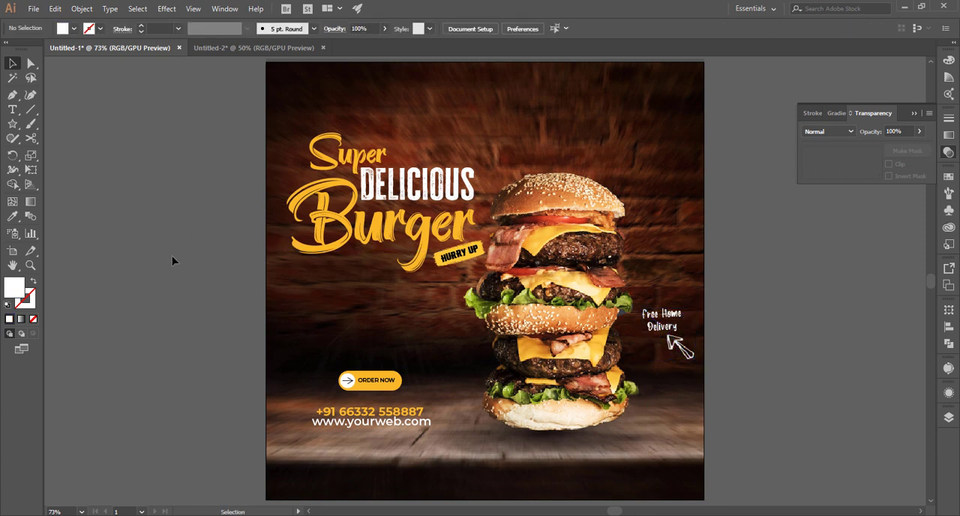
Bring the white "Lorem ipsum" paragraph from Untitled-2 into the banner, between the title and the "ORDER NOW" button.
click(283, 51)
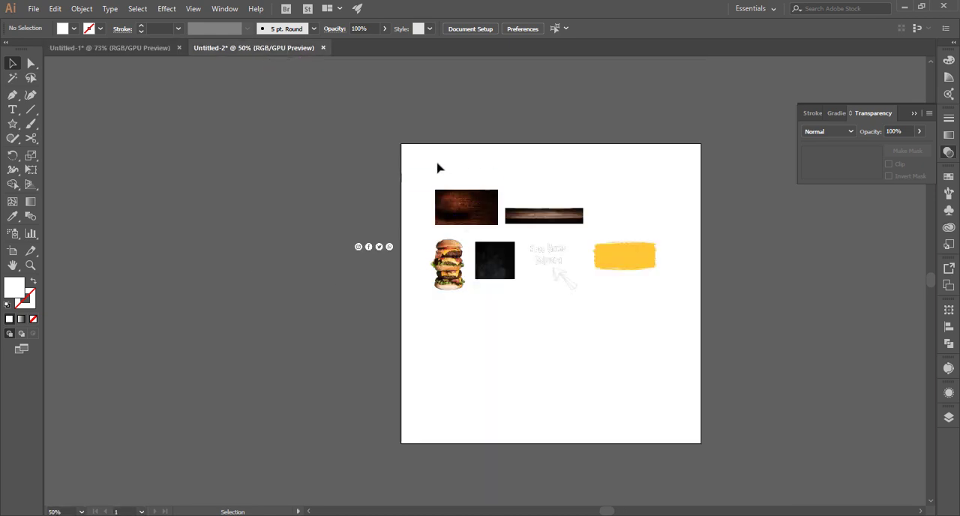
drag(448, 176, 378, 315)
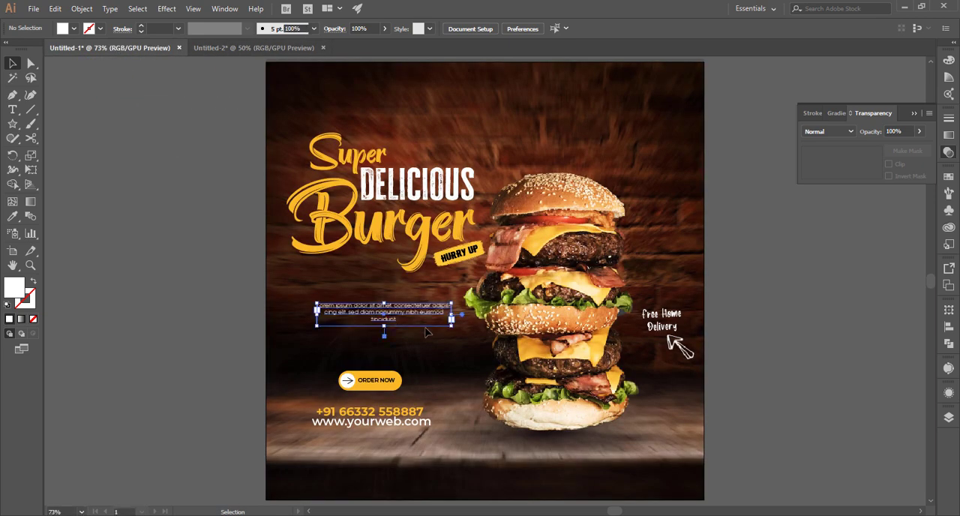
click(395, 285)
click(410, 315)
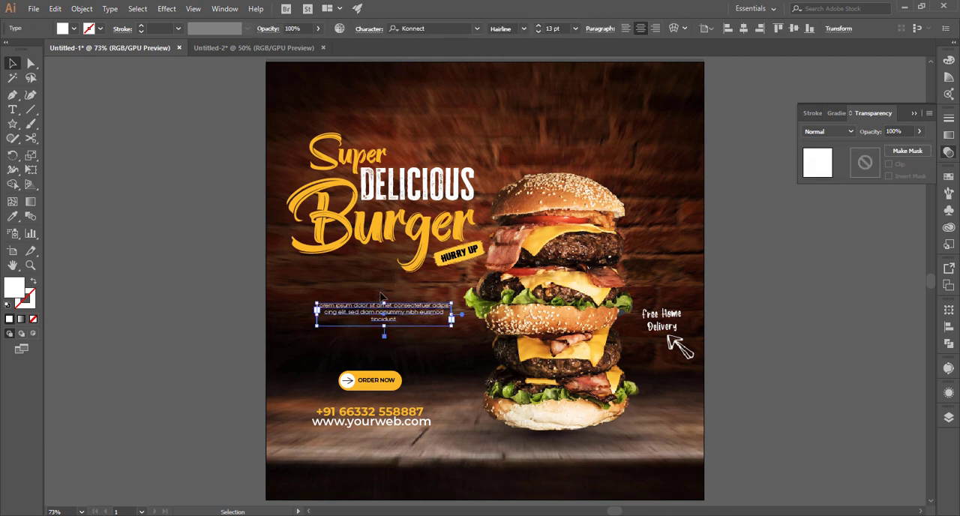
Move the "Lorem ipsum" paragraph up so it sits closer beneath the "Burger" title.
click(362, 293)
click(422, 319)
drag(455, 319, 459, 321)
click(381, 295)
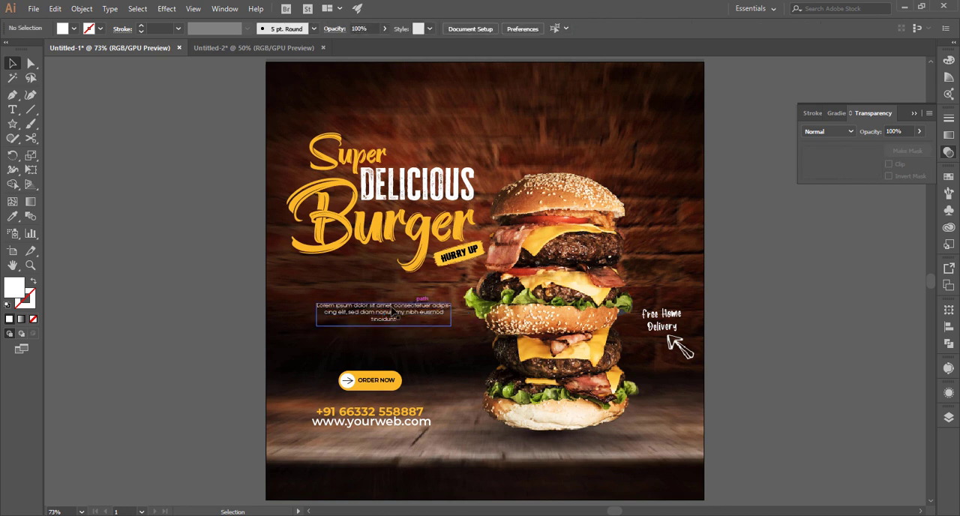
drag(368, 307, 367, 289)
click(364, 264)
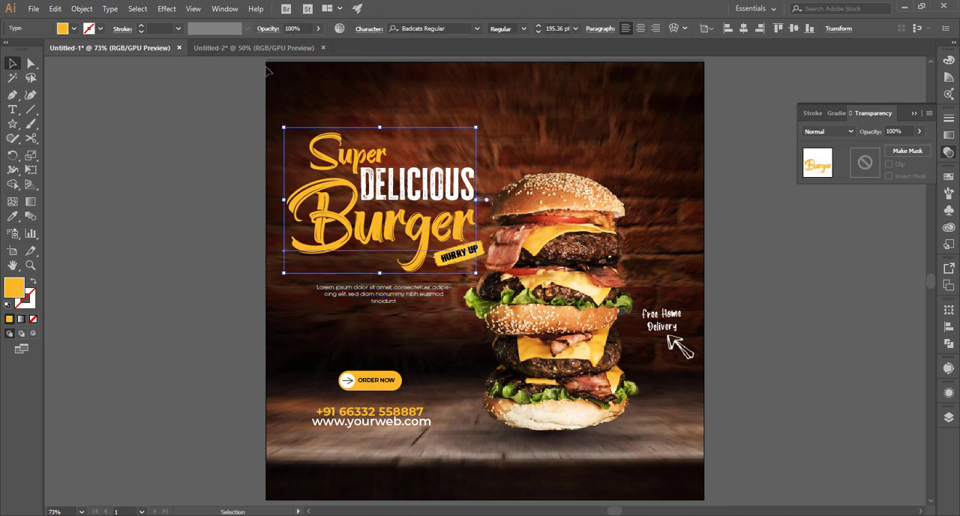
Examine the source assets in Untitled-2 for another graphic to use, and return to the banner document.
click(259, 51)
click(548, 274)
click(576, 166)
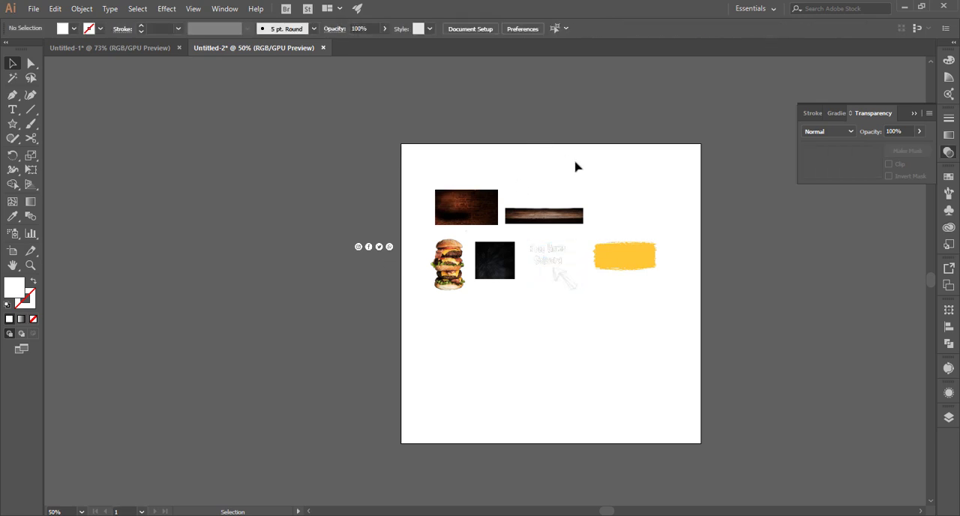
click(607, 248)
key(ctrl+a)
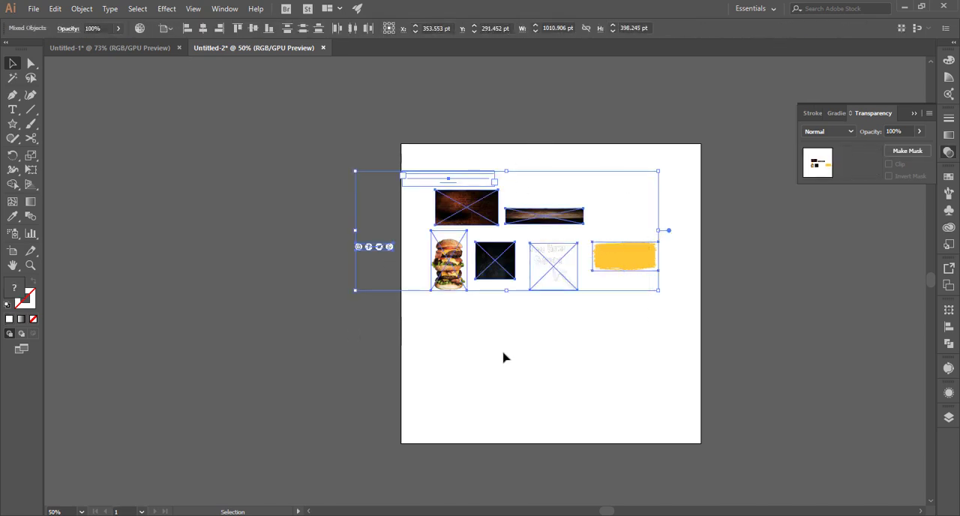
click(506, 359)
key(ctrl+Tab)
click(516, 352)
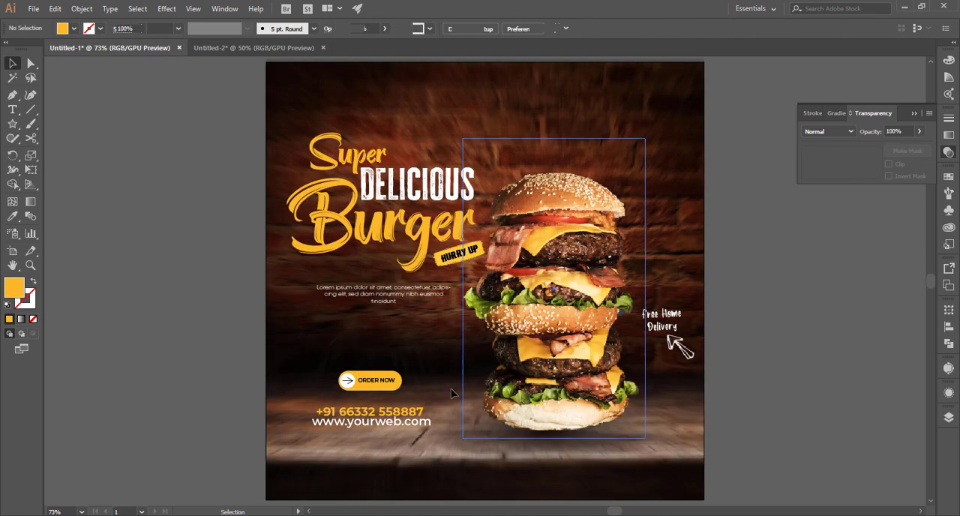
Bring the "50% OFF" image Discount-tag.png into the banner.
click(142, 327)
key(ctrl+z)
key(ctrl+shift+z)
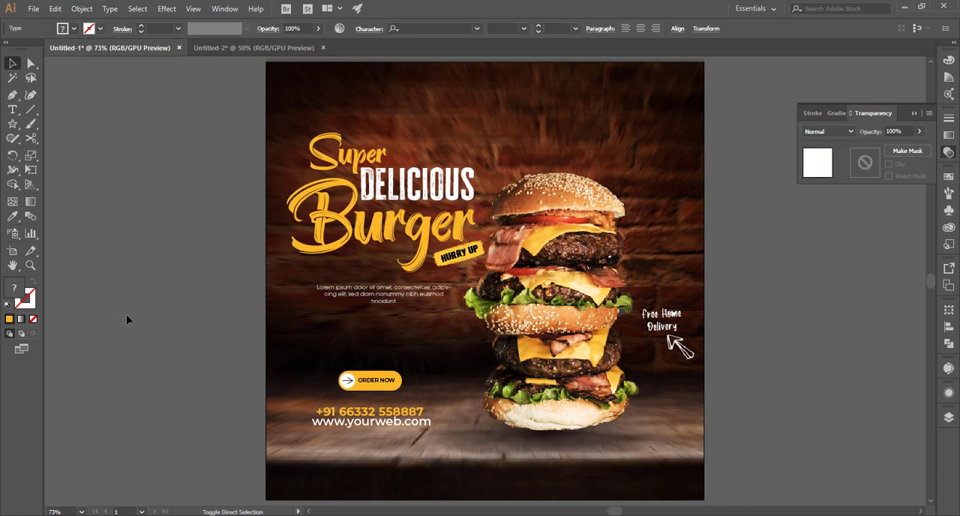
drag(162, 347, 195, 370)
key(ctrl+v)
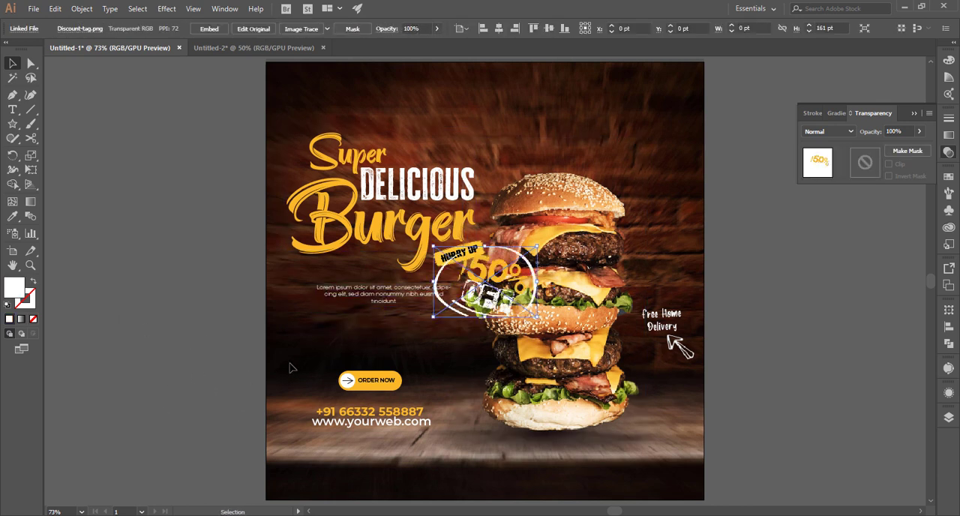
Shrink the "50% OFF" tag and place it above and to the right of the "ORDER NOW" button, beside the burger.
drag(503, 300, 460, 353)
click(433, 367)
click(456, 435)
click(763, 234)
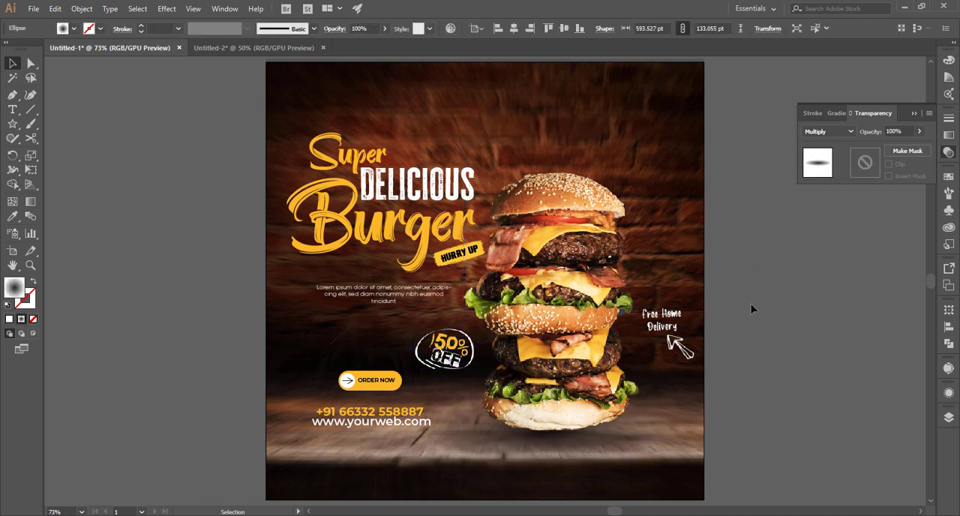
click(456, 357)
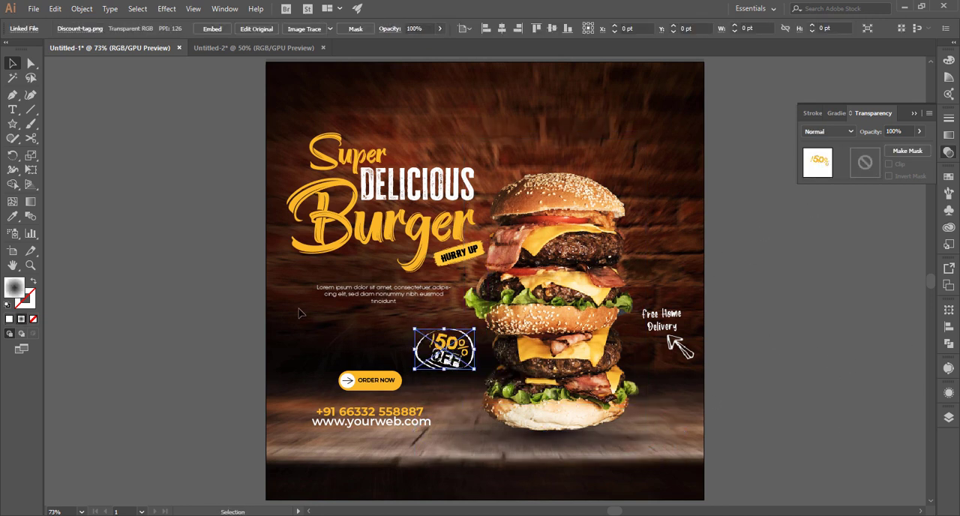
click(76, 247)
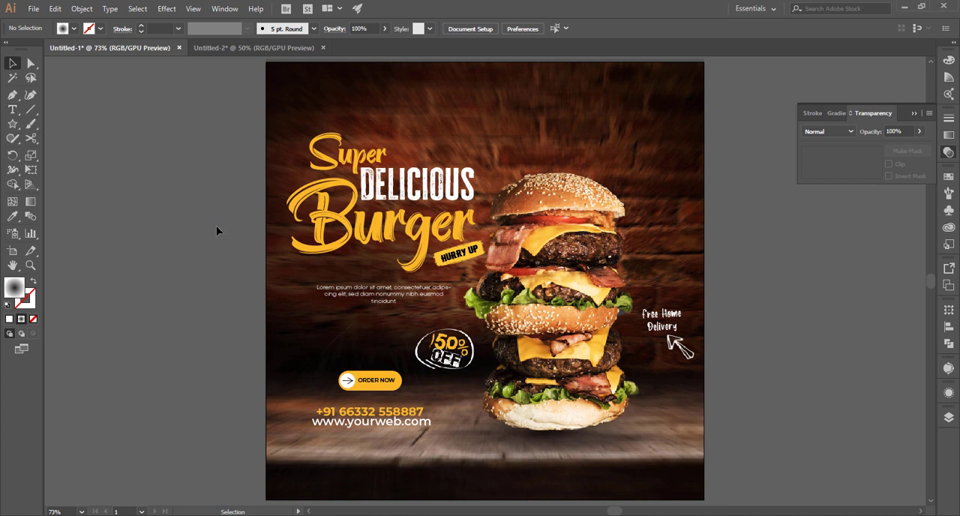
Add a new text object reading "LIMITED OFFER" on the empty canvas beside the artboard.
click(119, 291)
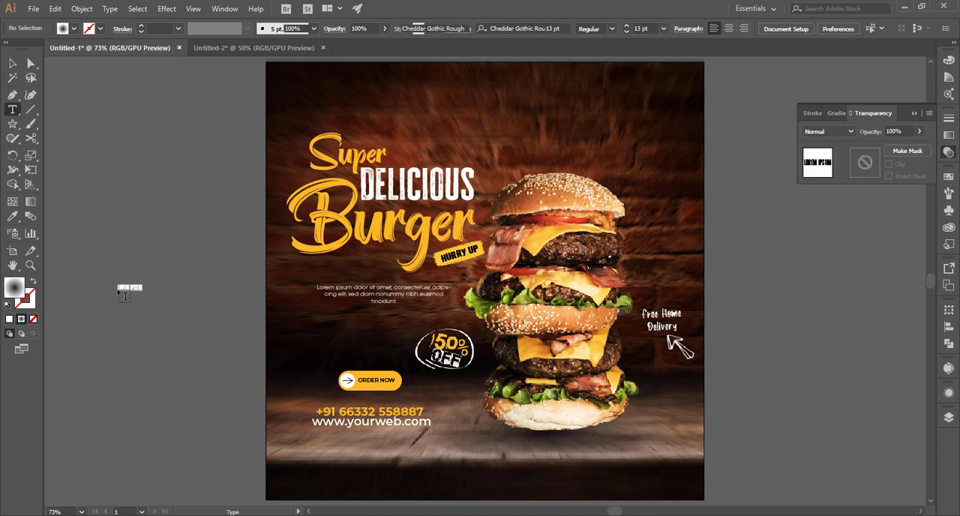
text(LIMITED OFFER)
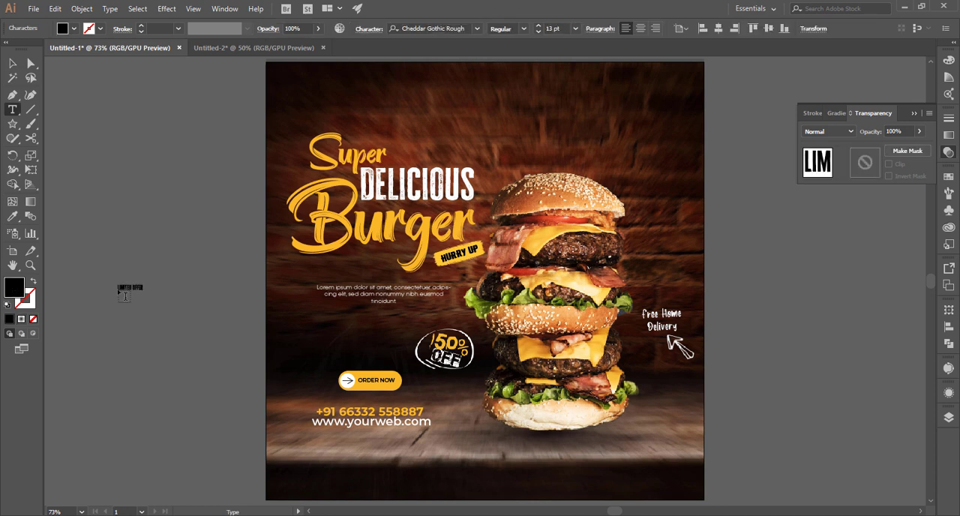
click(11, 63)
Set the font of the "Limited Offer" text to Western Bang Bang.
click(441, 28)
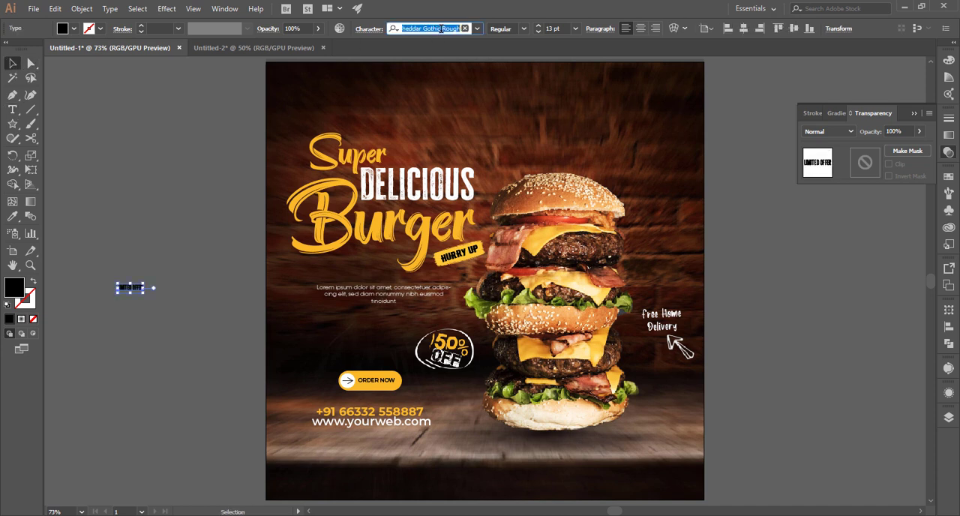
text(we)
key(BackSpace)
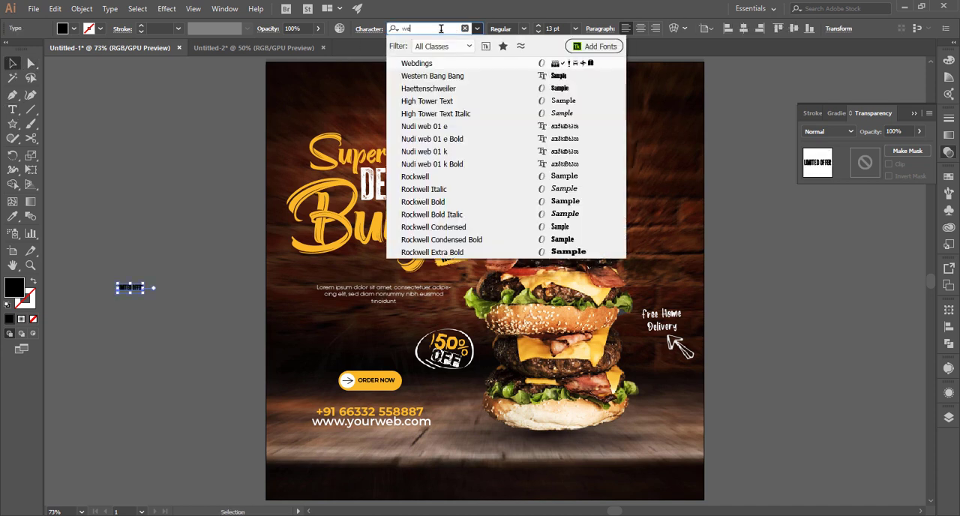
text(s)
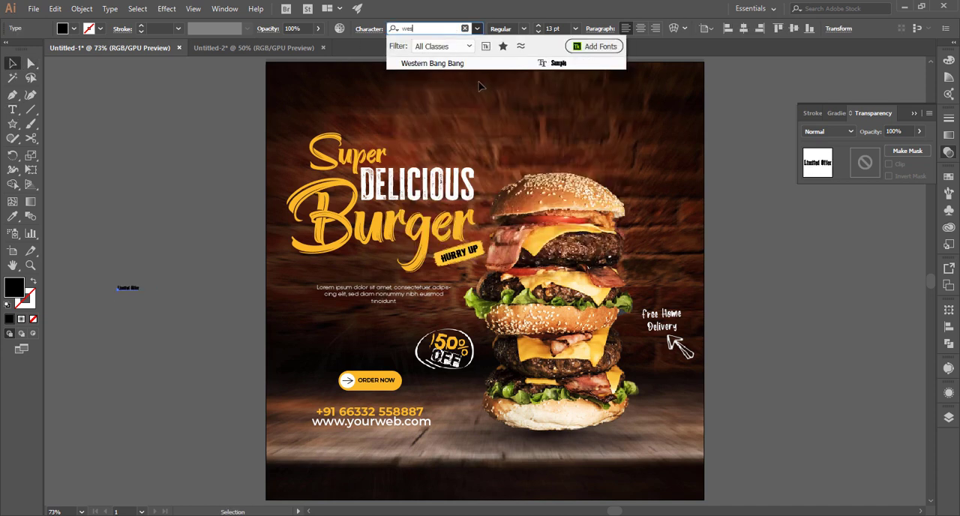
click(467, 66)
Enlarge the "Limited Offer" text to about 41 pt between the "Burger" title and the paragraph, and fill it white.
drag(143, 296, 370, 264)
click(175, 317)
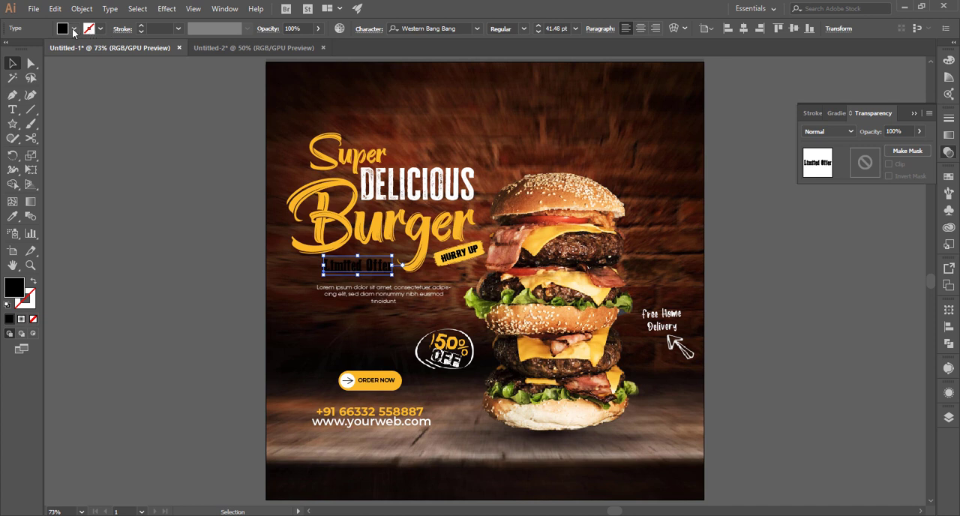
click(73, 30)
click(30, 54)
key(Escape)
click(191, 353)
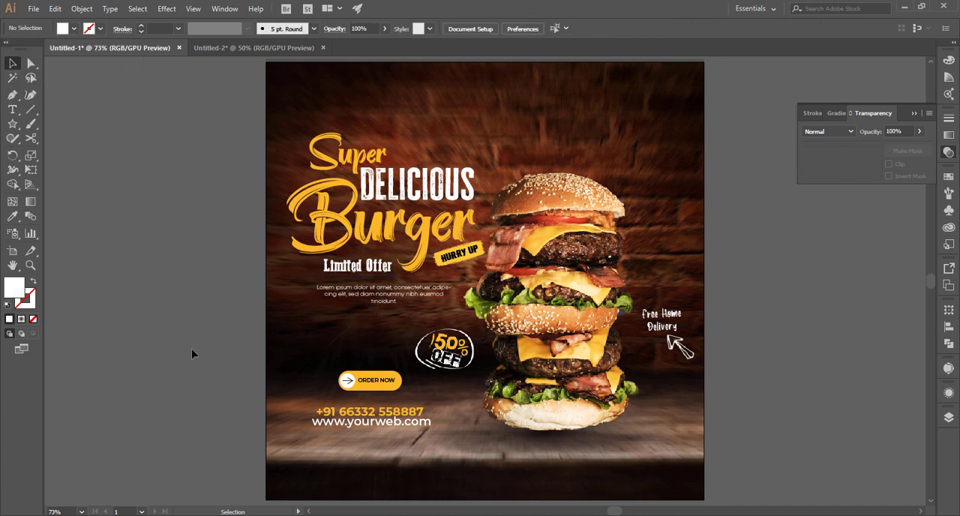
Move the stacked burger slightly right and lower the "Free Home Delivery" graphic a little.
click(623, 367)
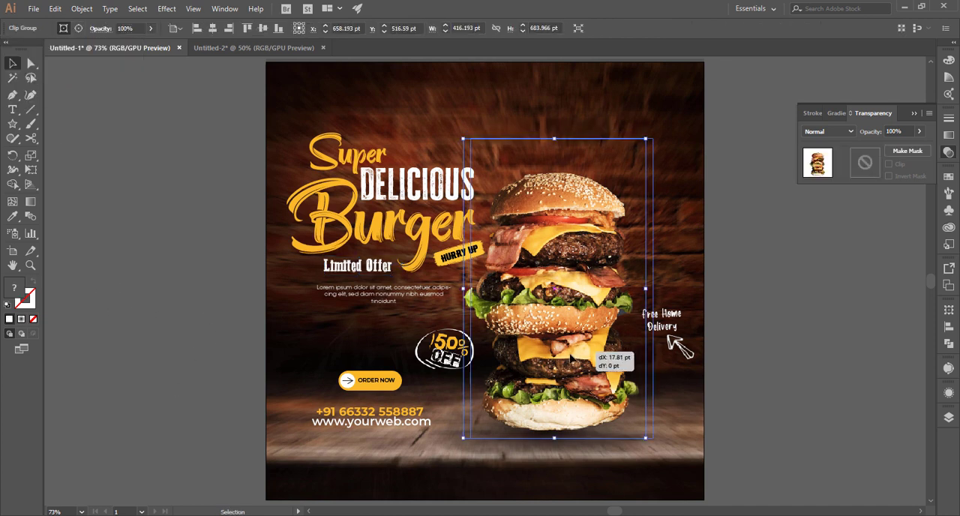
shift+click(565, 410)
drag(566, 410, 582, 406)
click(739, 377)
drag(681, 343, 681, 350)
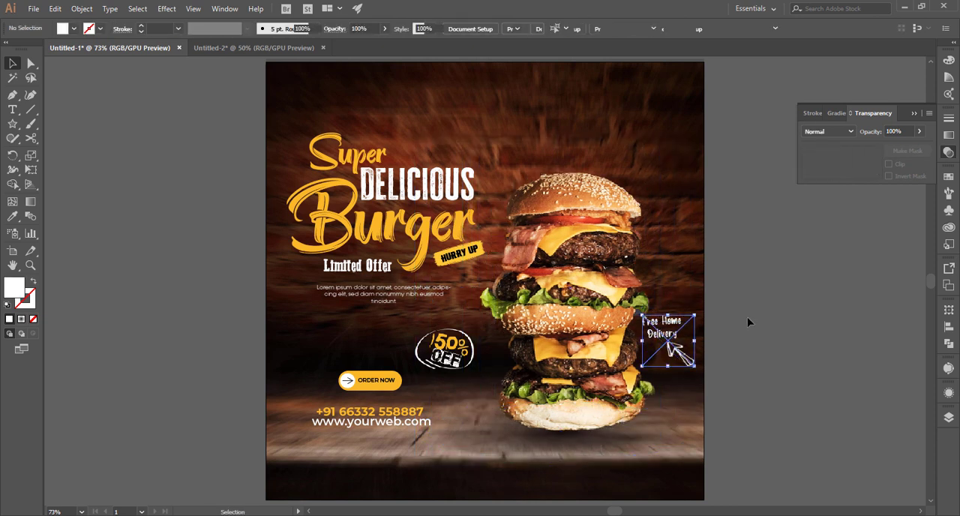
click(749, 323)
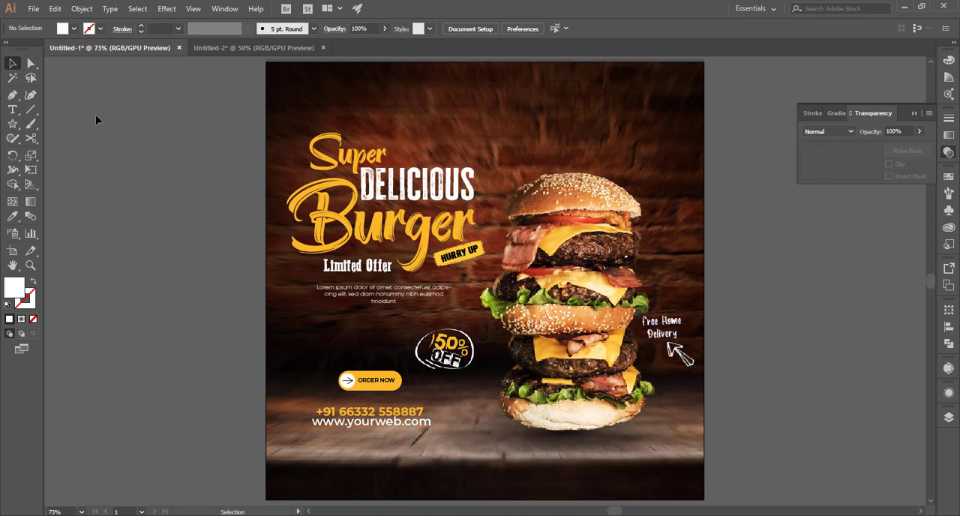
Add the text "LOGO" in Western Bang Bang at about 54 pt near the artboard's upper-right corner.
click(13, 125)
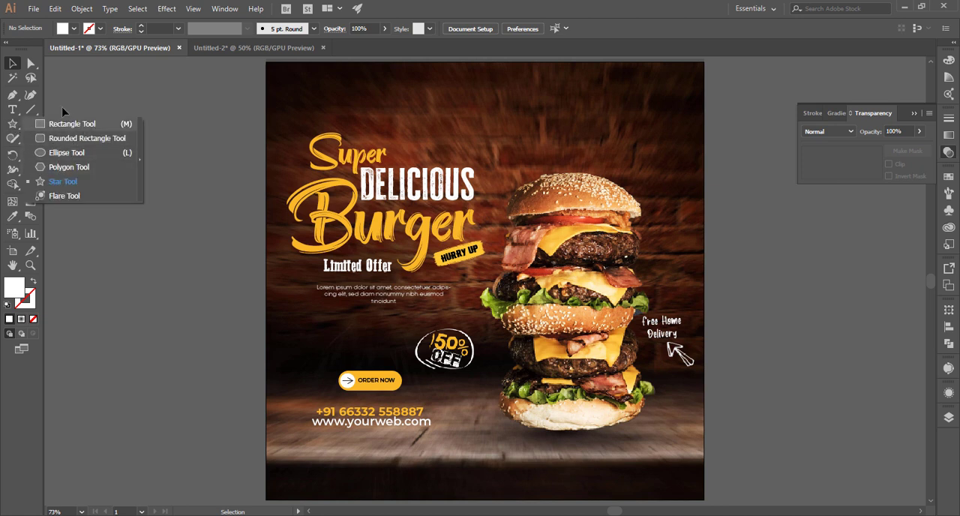
click(14, 110)
click(106, 97)
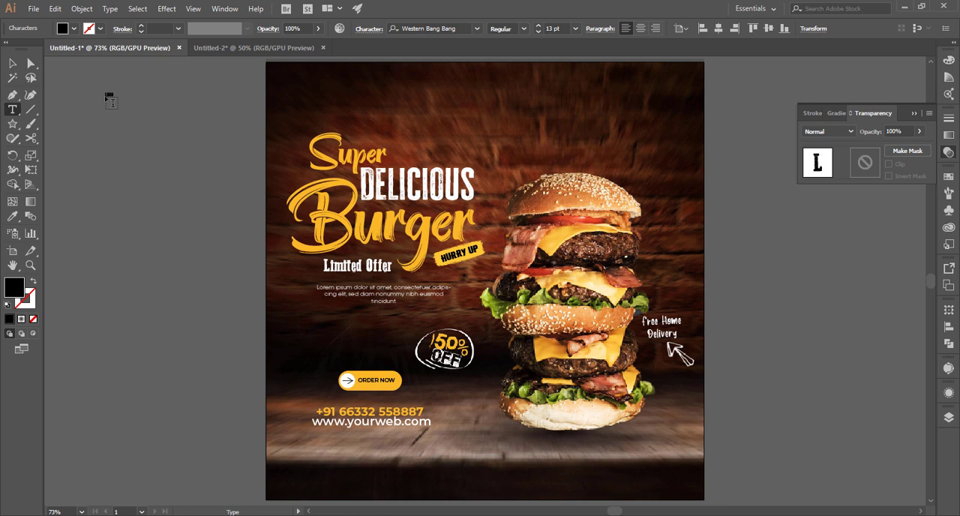
text(LOGO)
key(Escape)
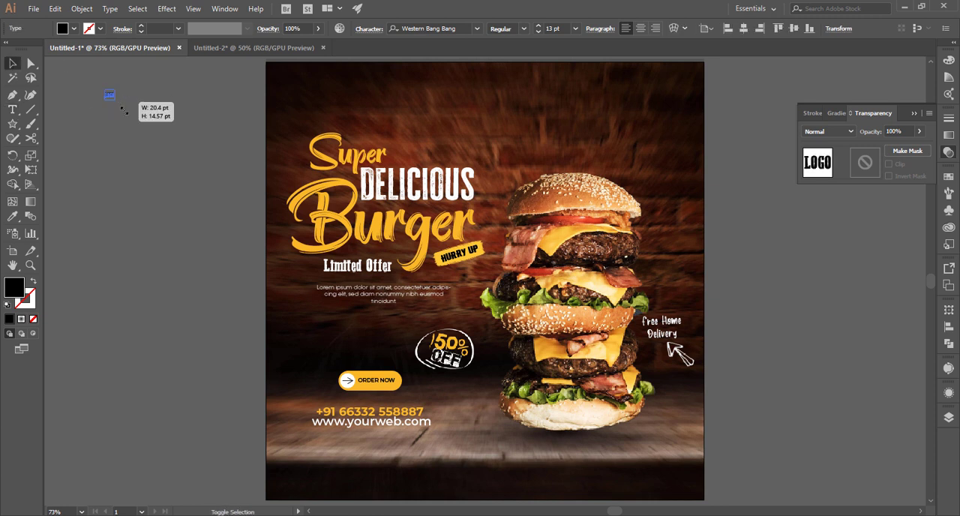
drag(136, 114, 662, 96)
click(657, 119)
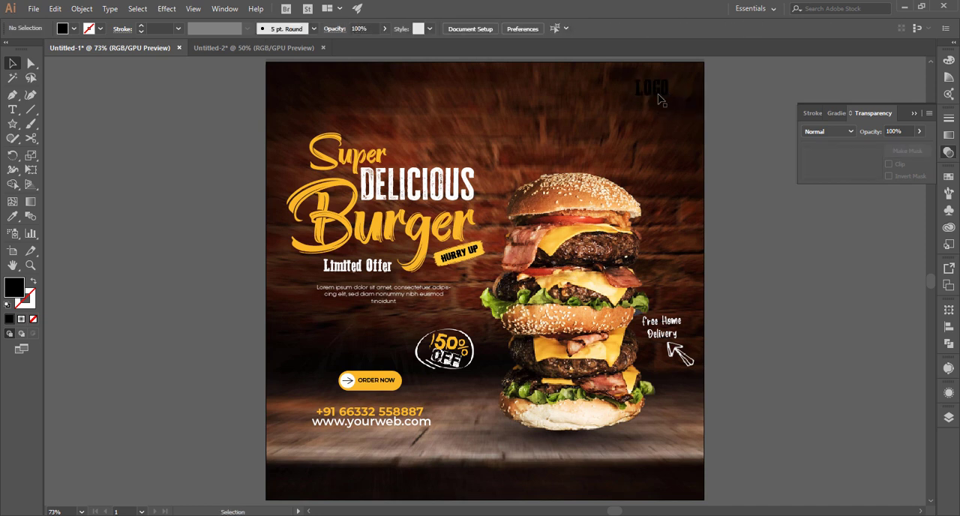
click(658, 98)
key(i)
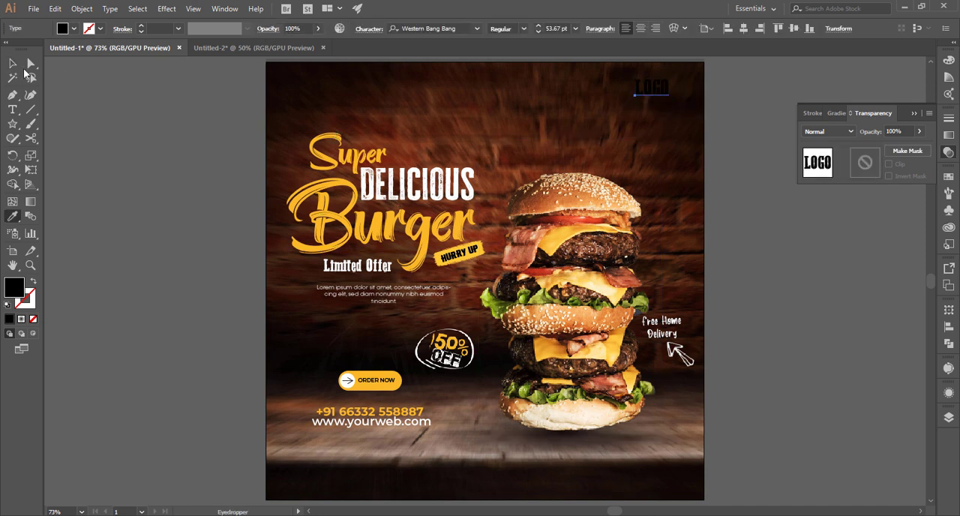
click(13, 64)
click(73, 28)
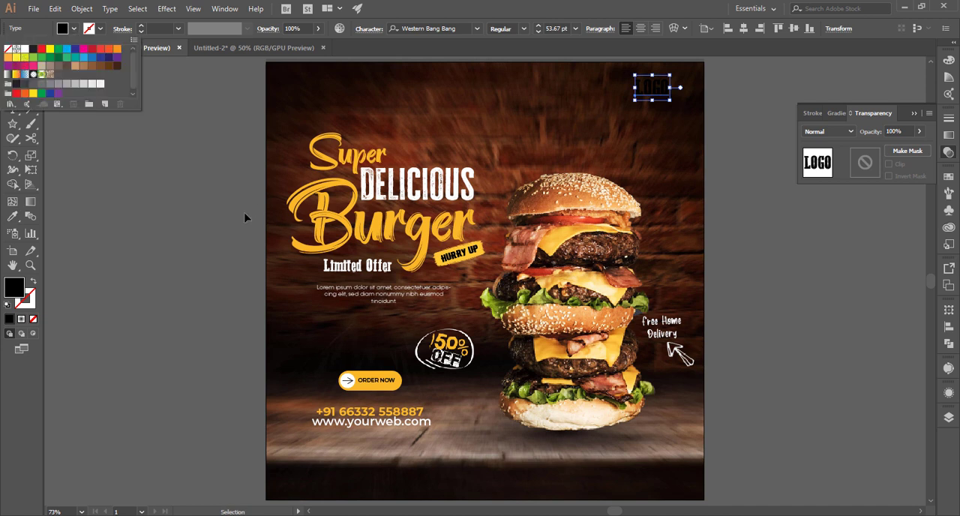
key(Escape)
Fill the "LOGO" text with the yellow sampled from the "ORDER NOW" button.
key(i)
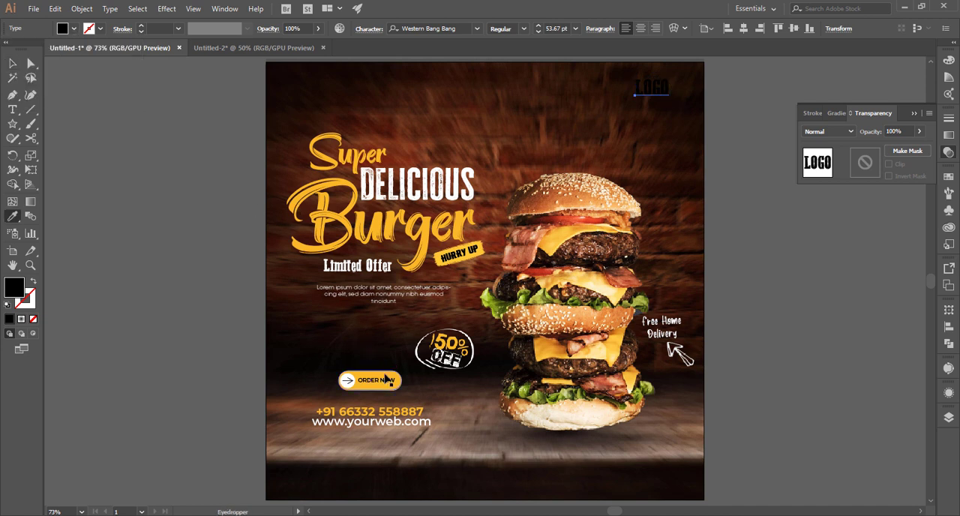
click(386, 379)
click(13, 64)
click(70, 108)
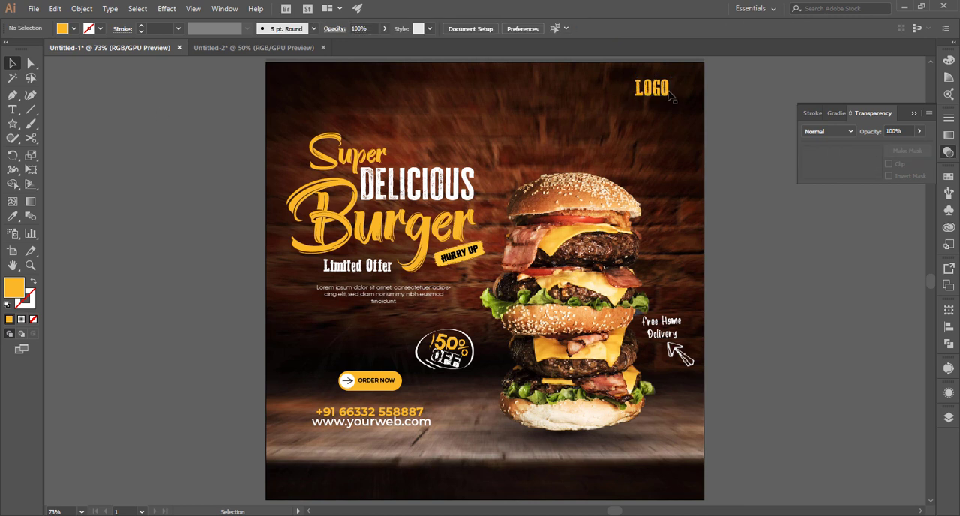
Duplicate the "LOGO" text directly below itself and change the copy to "HERE".
drag(663, 96, 664, 115)
double_click(652, 108)
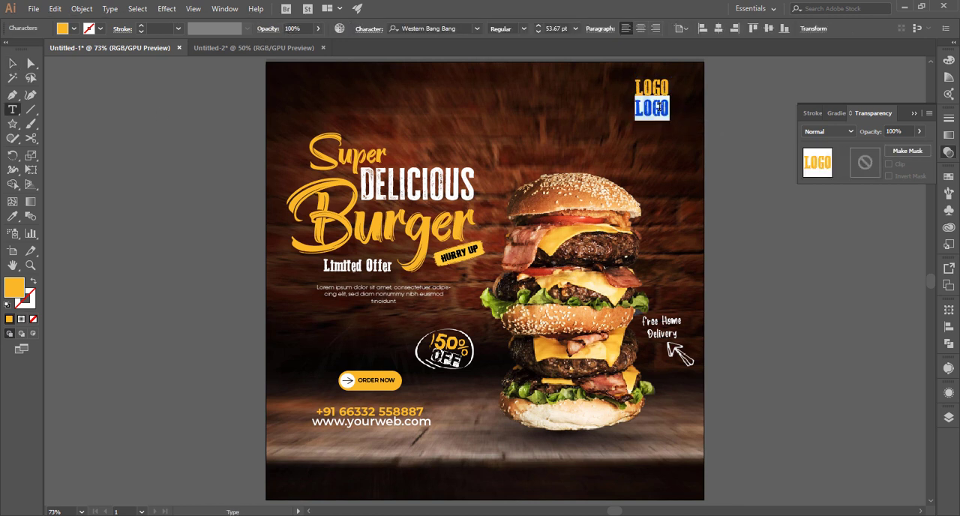
text(HERE)
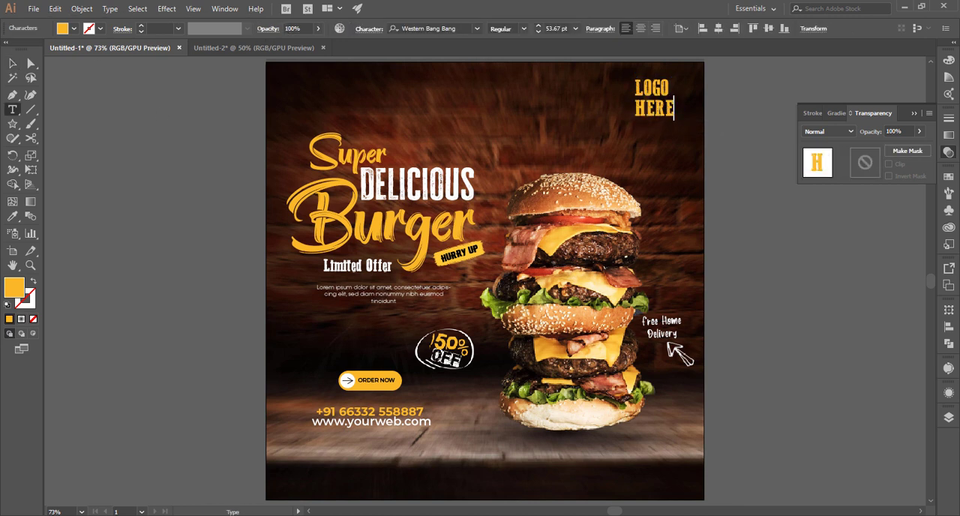
click(13, 64)
Scale the "HERE" text down to about 48 pt to match the width of "LOGO", and fill it white.
key(z)
drag(650, 109, 785, 227)
key(space)
drag(702, 158, 655, 181)
key(v)
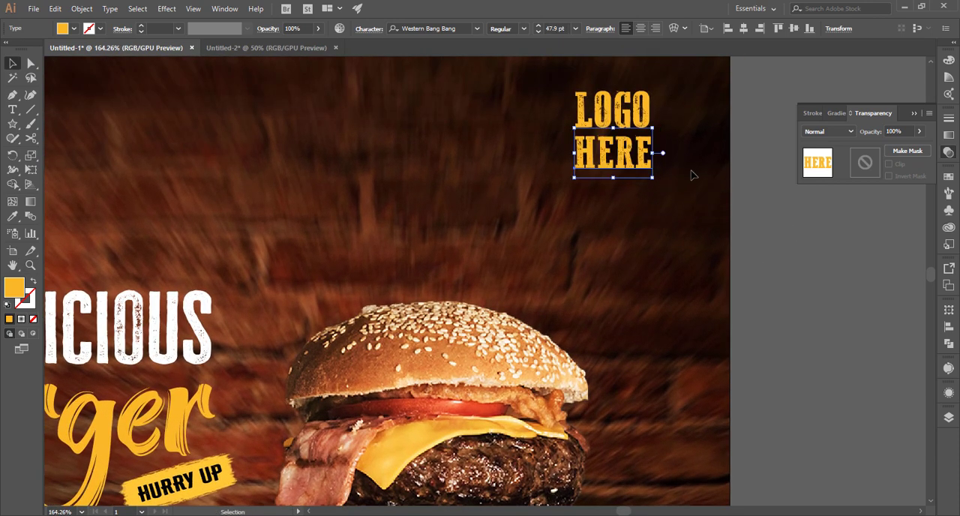
click(74, 29)
click(21, 51)
click(371, 166)
key(ctrl+0)
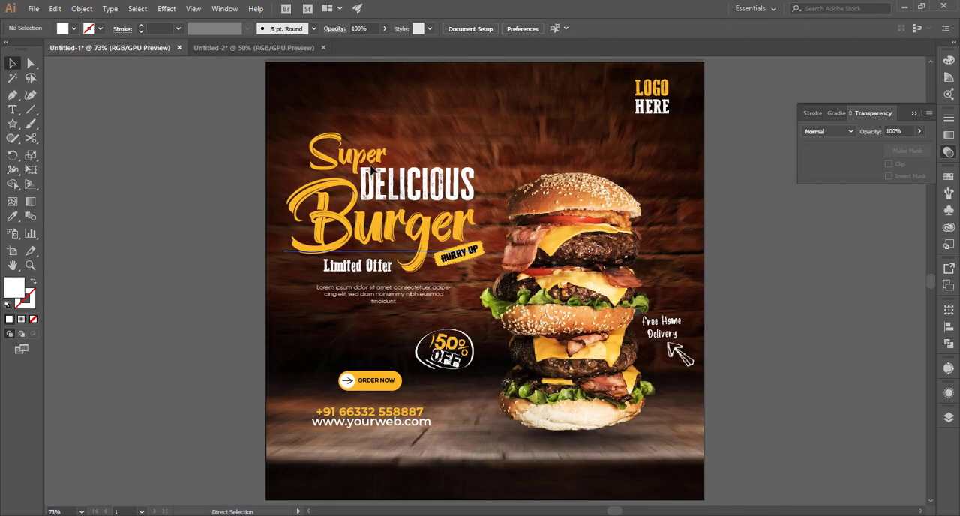